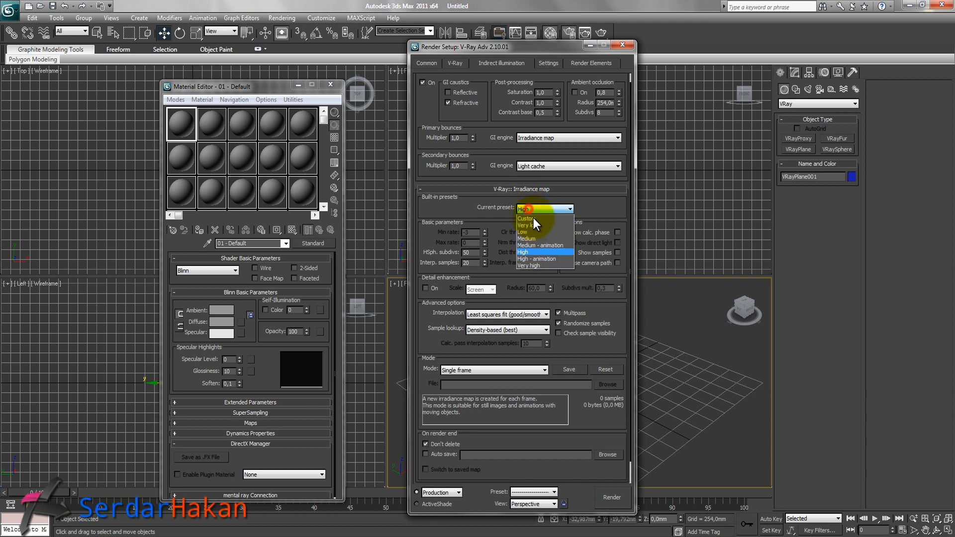
Set the irradiance map to the Very low preset, enable Show calc. phase, and set HSph. subdivs to 20 and Interp. samples to 10.
click(552, 224)
click(617, 232)
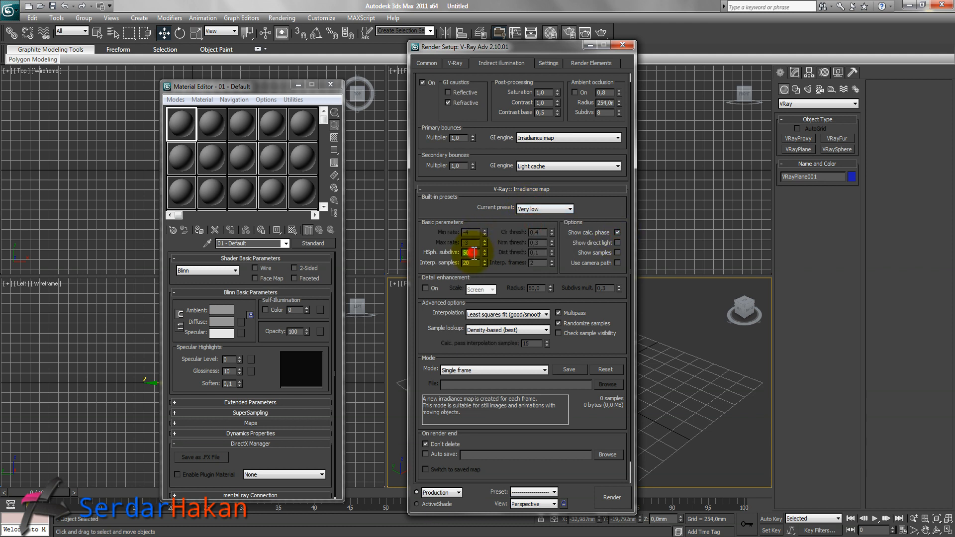
text(20)
double_click(473, 264)
text(10)
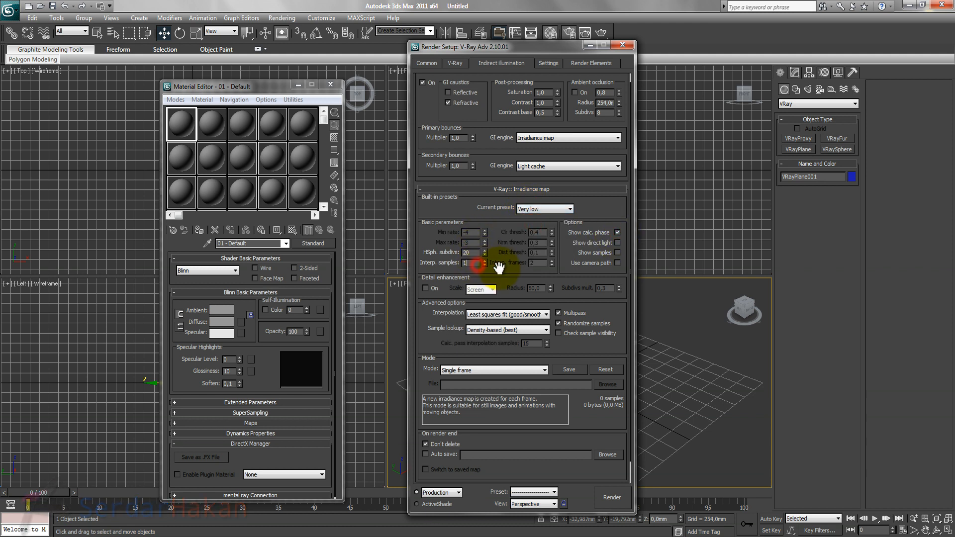
Set the light cache subdivs to 20 and close the render setup.
drag(503, 268, 509, 133)
click(547, 468)
double_click(492, 301)
key(Return)
drag(538, 328, 540, 410)
scroll(544, 316, up, 4)
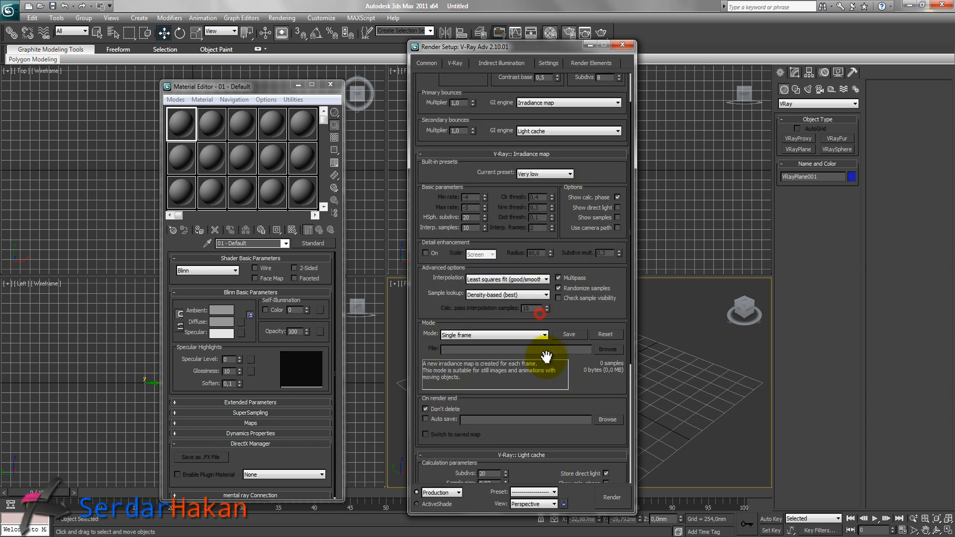
click(622, 45)
Change the first material slot's type from Standard to VRayMtl.
click(313, 243)
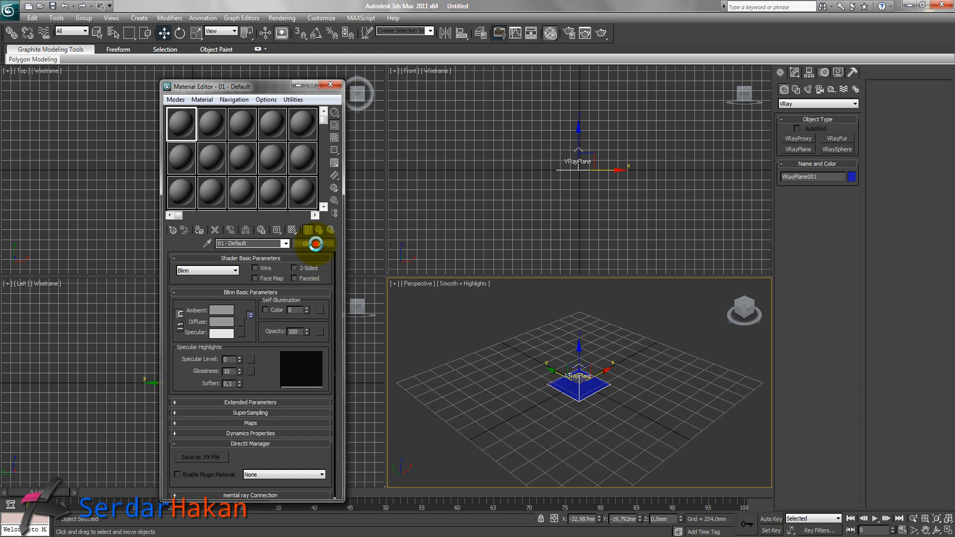
click(414, 322)
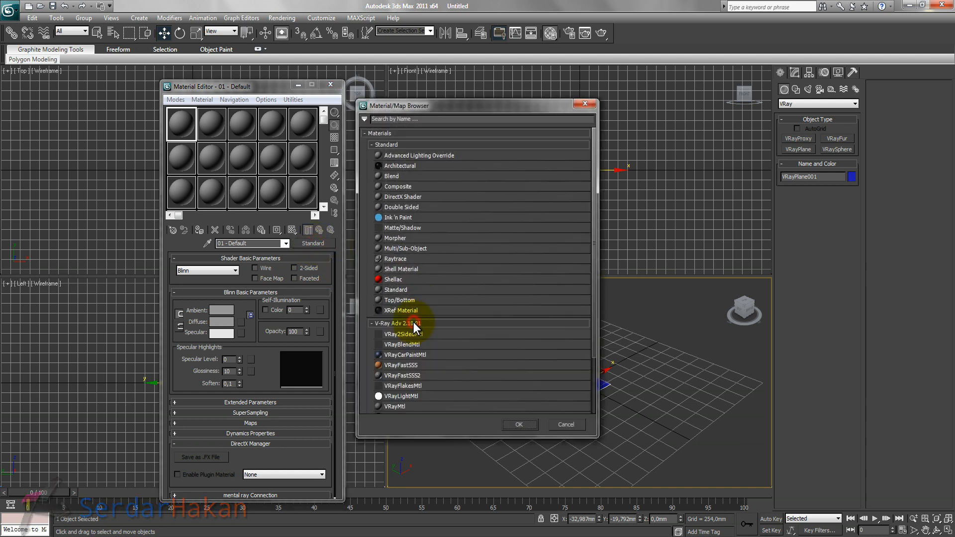
double_click(399, 404)
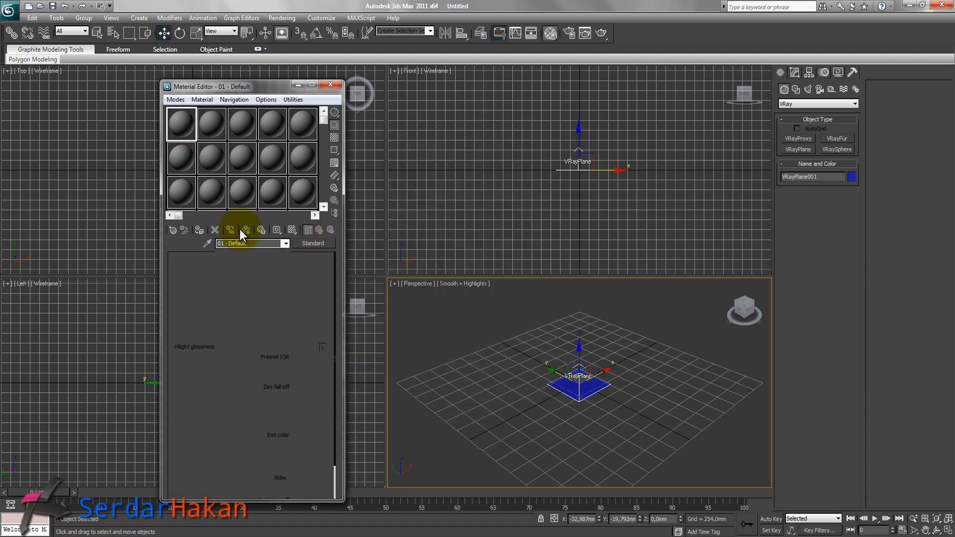
Set the VRayMtl diffuse colour to a light grey of 220, 220, 220.
click(232, 311)
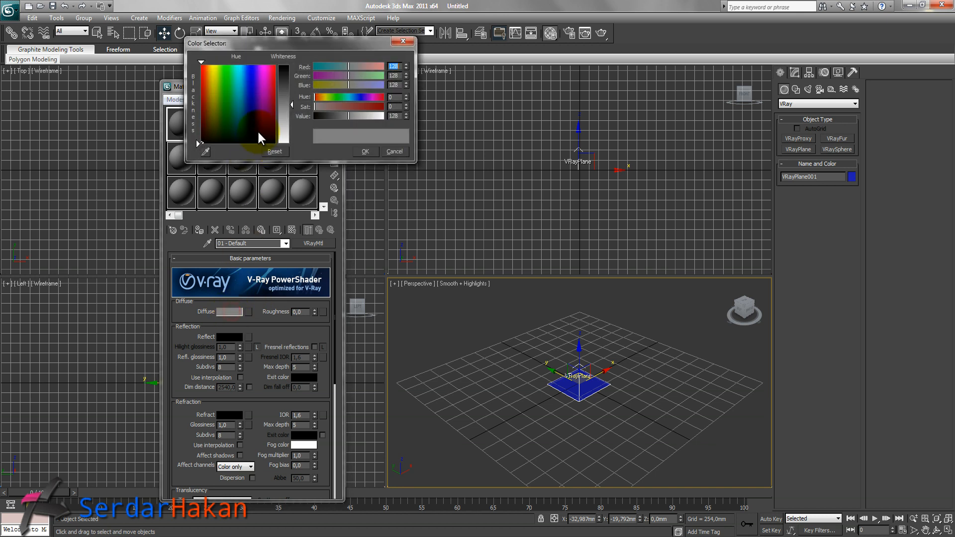
drag(294, 105, 293, 132)
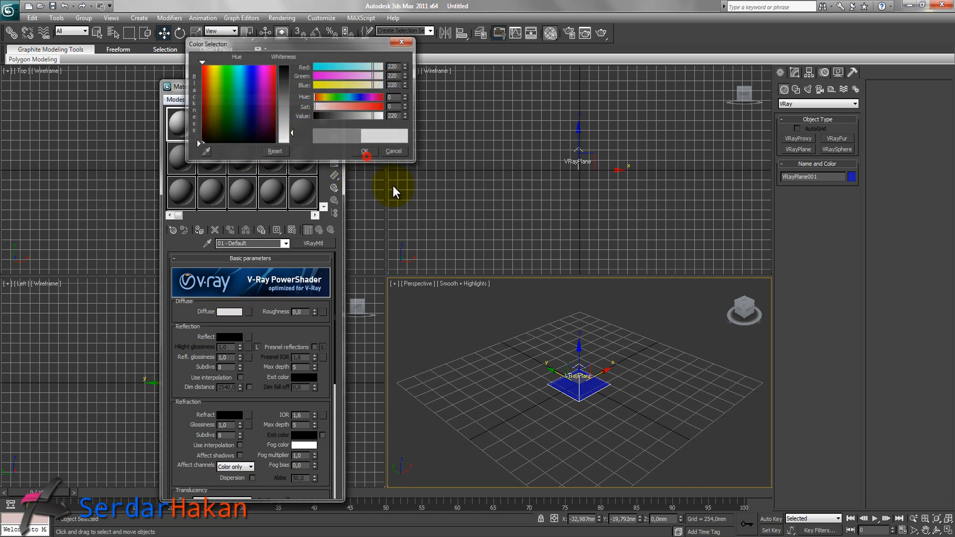
click(365, 151)
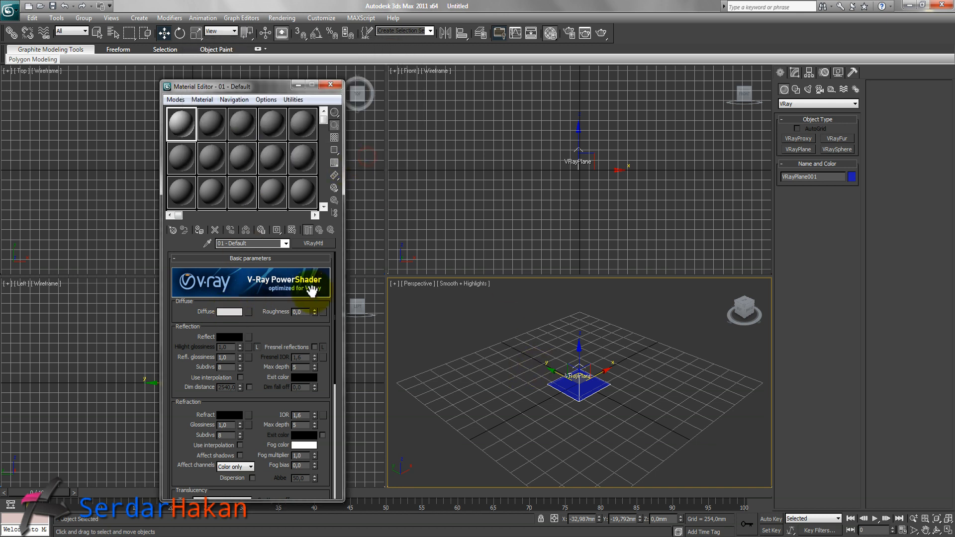
Assign the material to the selected VRayPlane and close the material editor.
click(199, 230)
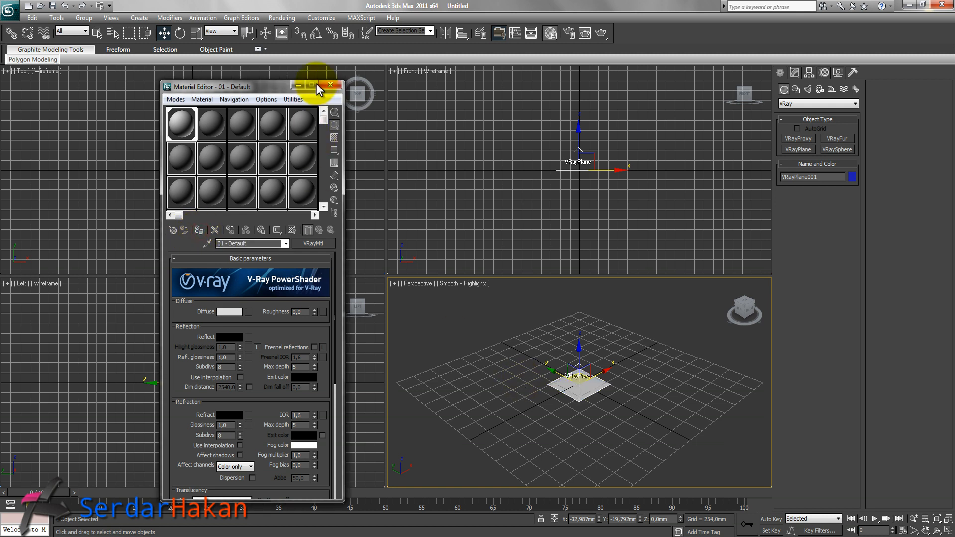
click(299, 85)
Create a ChamferBox about 2441 mm wide, 1768 mm long, 303 mm high with about 40 mm fillet around the VRayPlane.
click(270, 177)
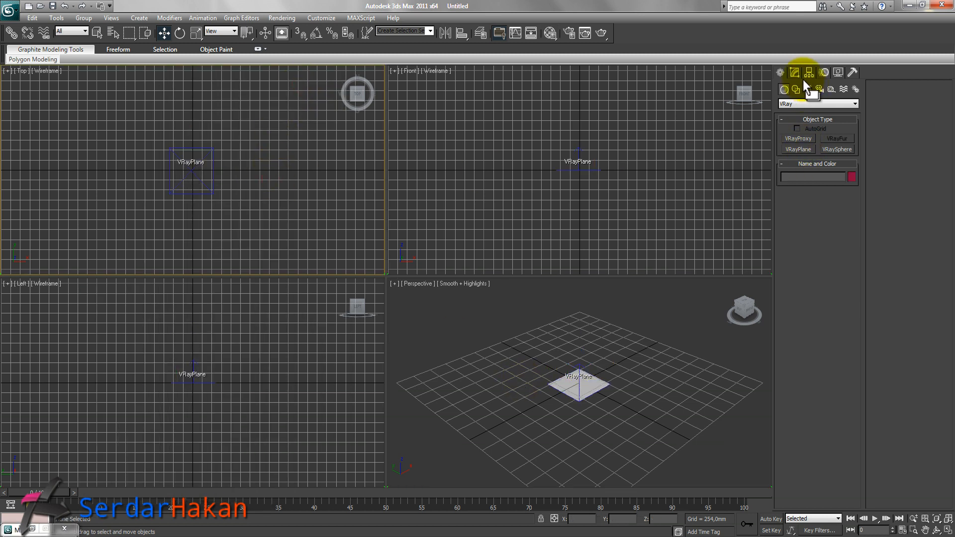
click(793, 105)
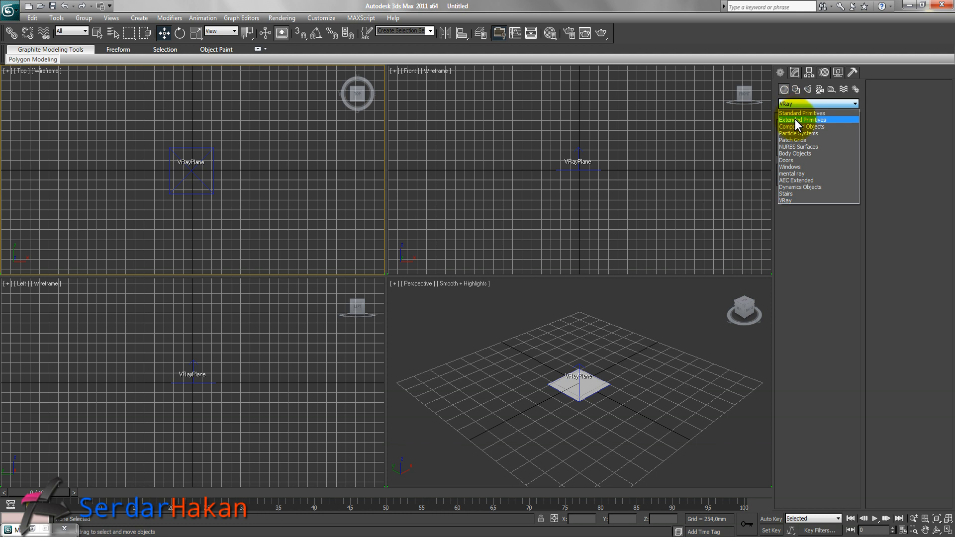
click(795, 119)
click(798, 150)
drag(143, 138, 236, 207)
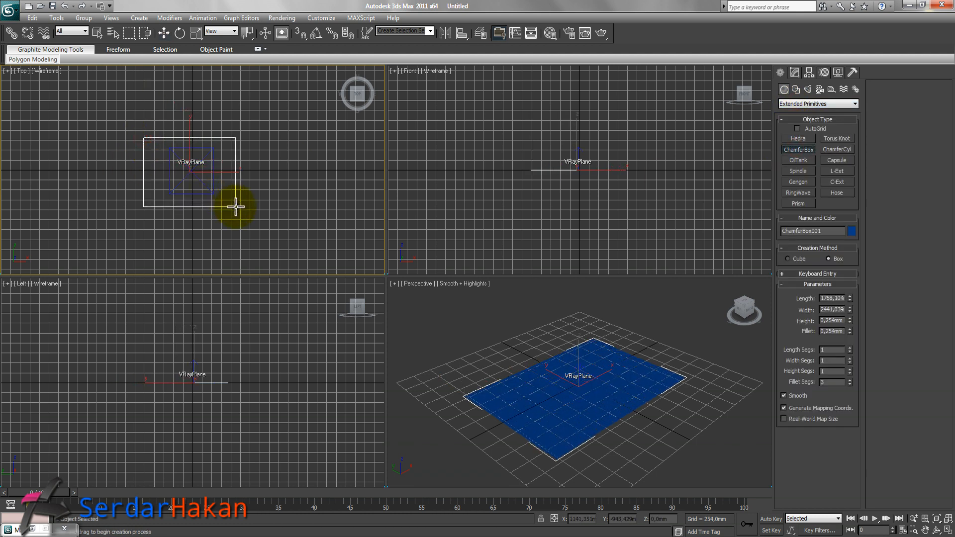
click(238, 195)
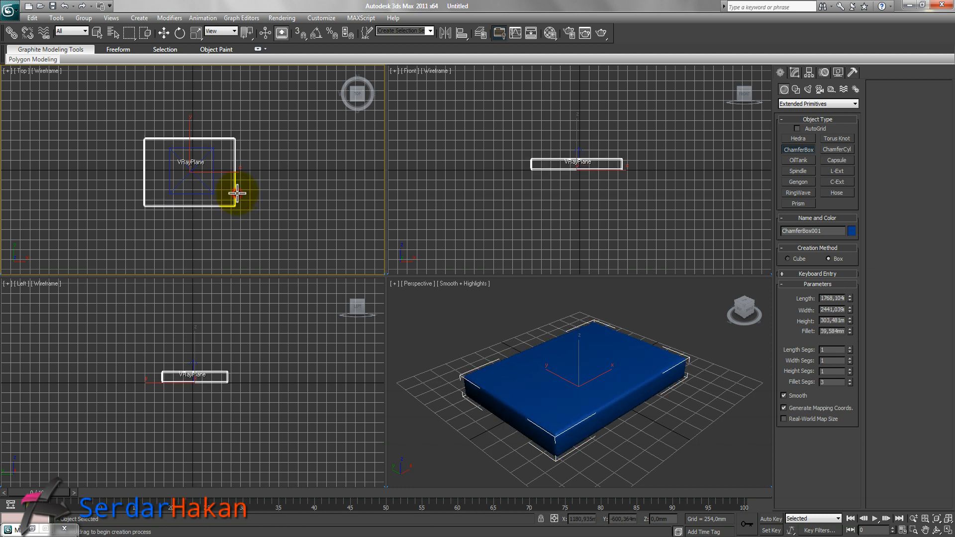
right_click(589, 367)
Turn on edged-faces display in the perspective viewport and deselect the box.
key(F4)
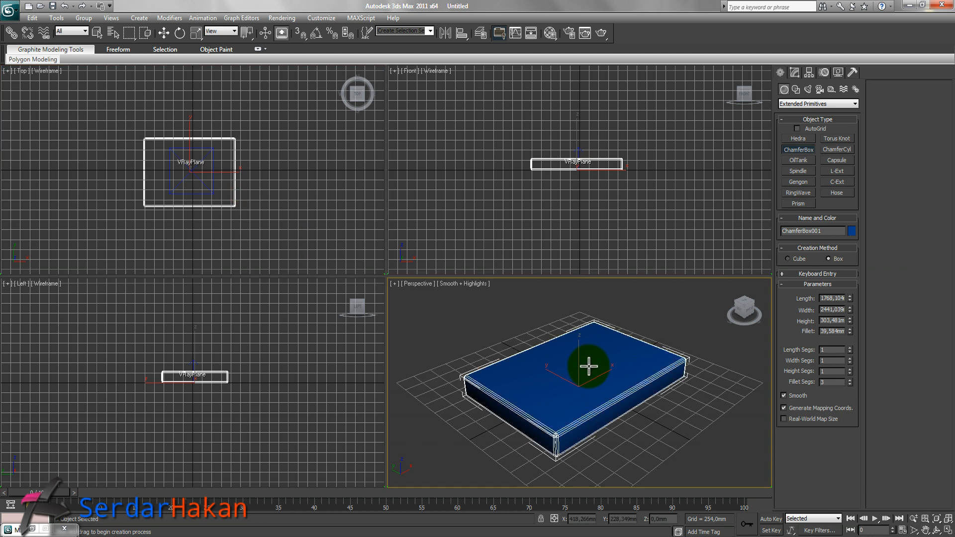
key(w)
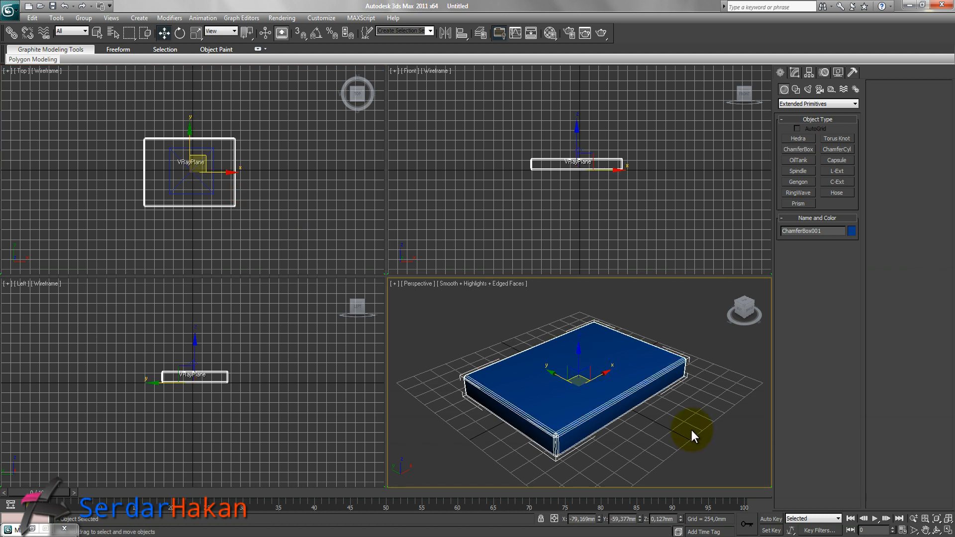
click(630, 218)
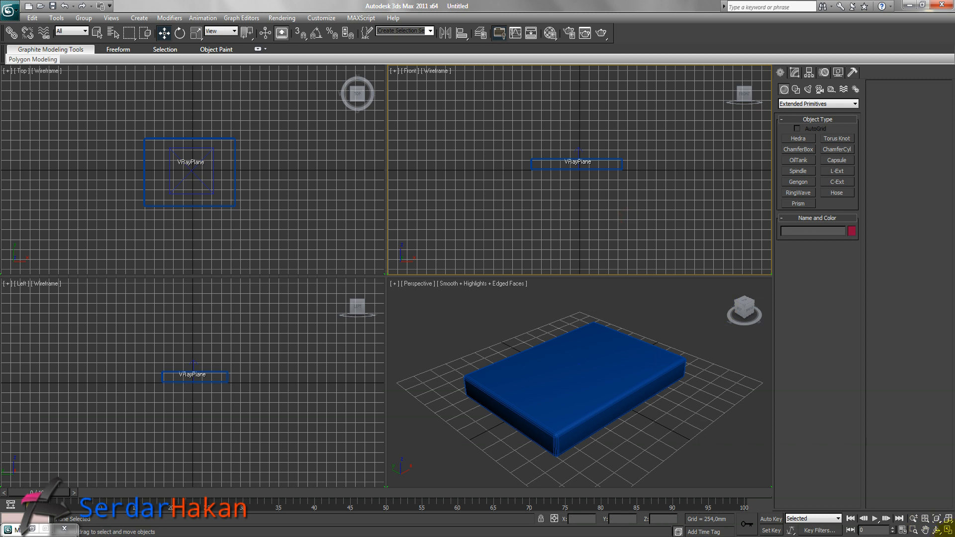
Maximize the front viewport, zoom in on the box, and hide the grid.
click(948, 531)
middle_drag(493, 255, 512, 284)
scroll(511, 283, up, 2)
scroll(511, 283, up, 2)
key(g)
Select the ChamferBox, change its object colour, and deselect it.
click(314, 291)
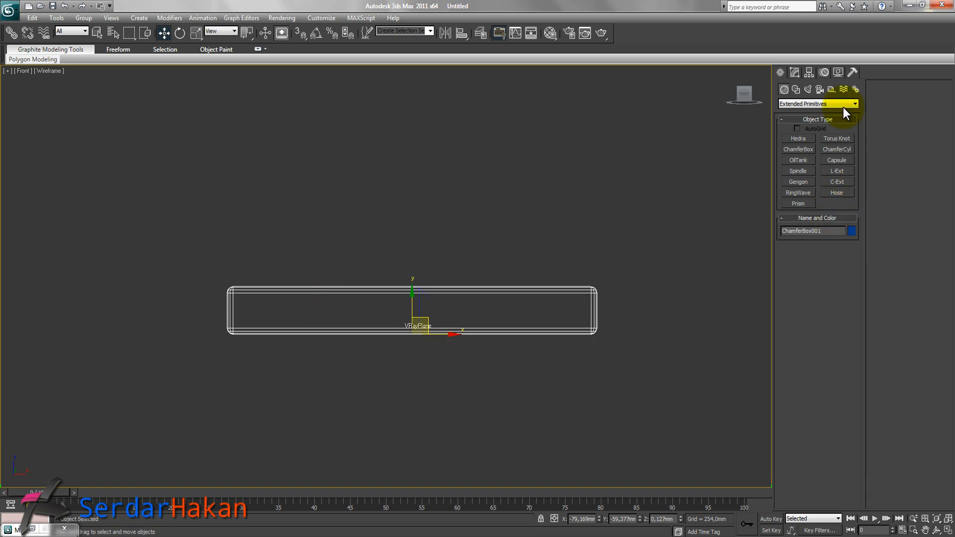
click(853, 230)
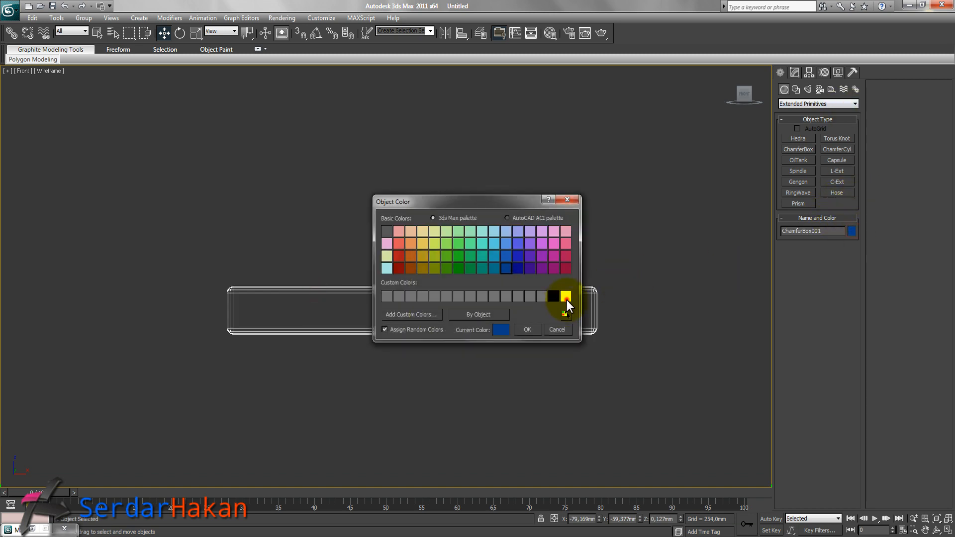
click(528, 329)
click(380, 305)
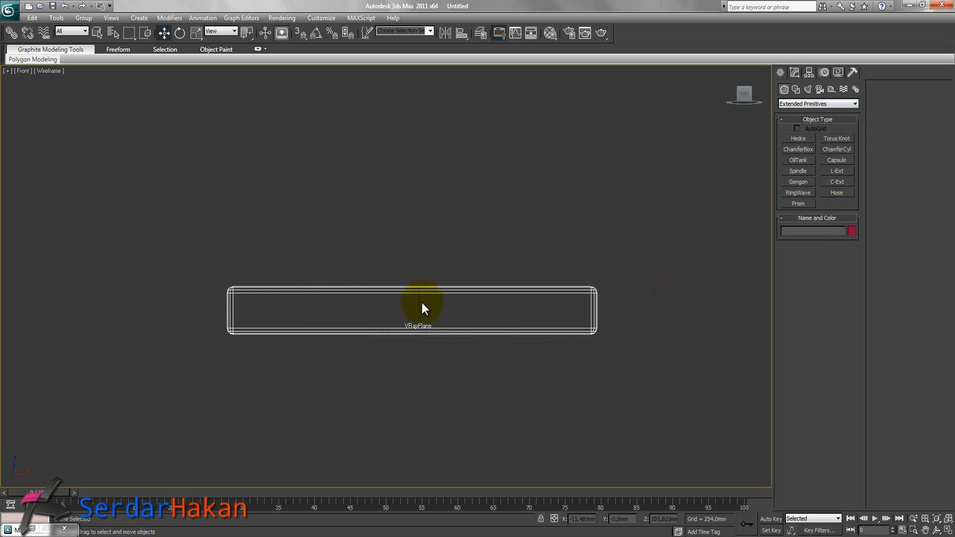
Draw an open Line frame rising from the box's left edge, spanning across the top, and down to its right edge.
click(795, 72)
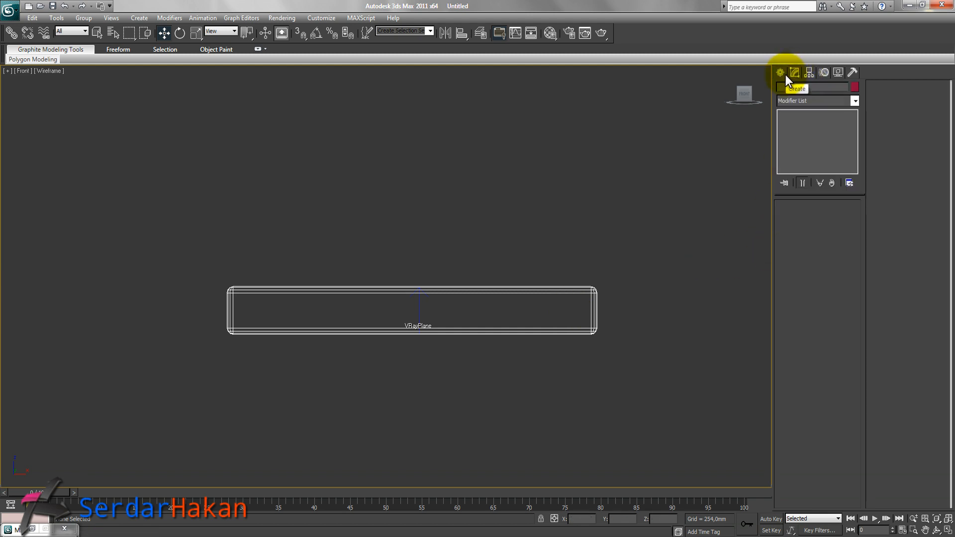
click(784, 73)
click(796, 90)
click(800, 147)
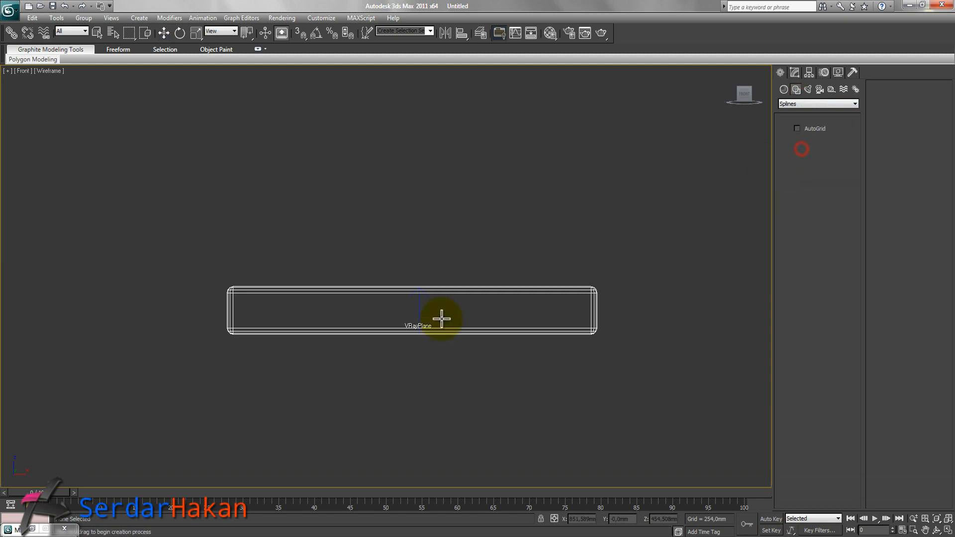
click(245, 287)
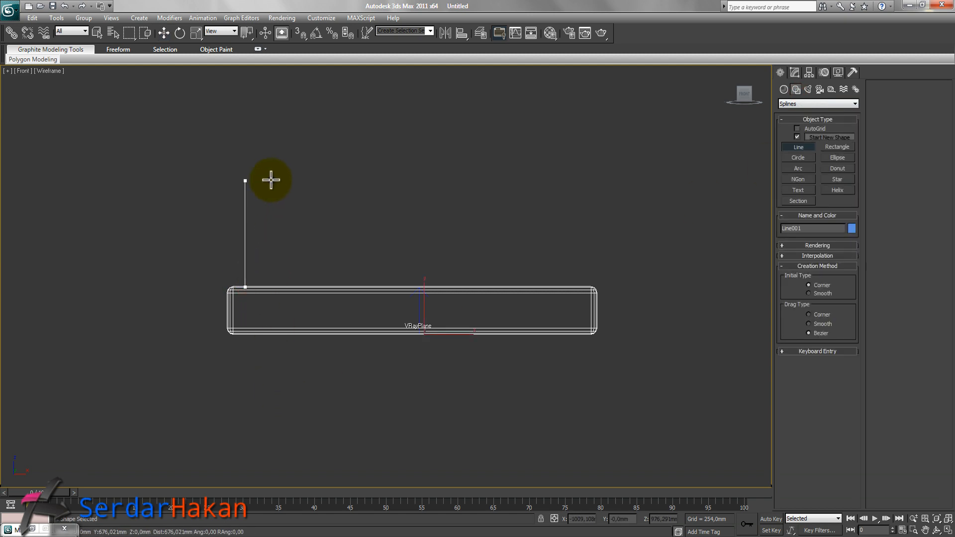
click(271, 150)
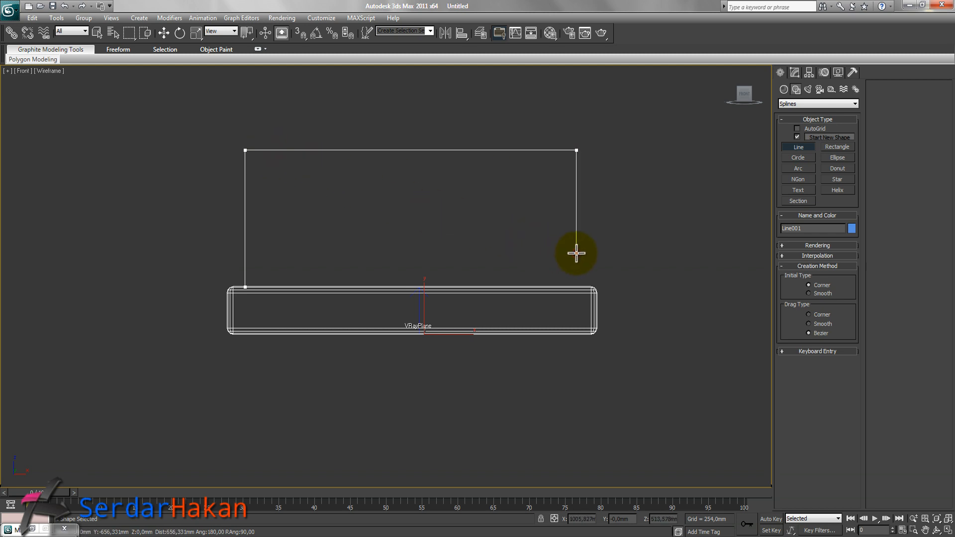
shift+click(581, 285)
right_click(590, 277)
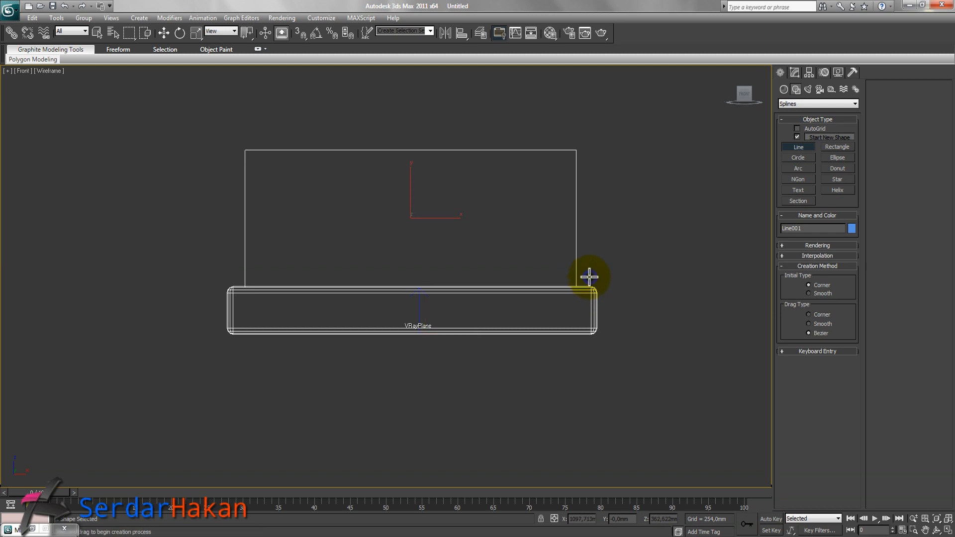
right_click(544, 291)
Move the line's two top vertices upward to make the frame taller.
click(794, 72)
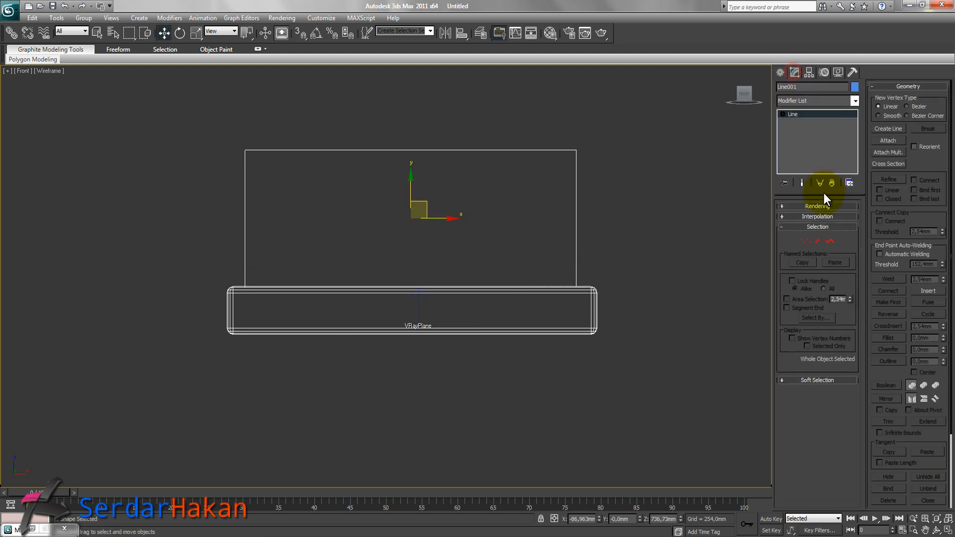
click(805, 241)
drag(218, 126, 651, 180)
drag(244, 125, 256, 75)
middle_drag(473, 215, 465, 297)
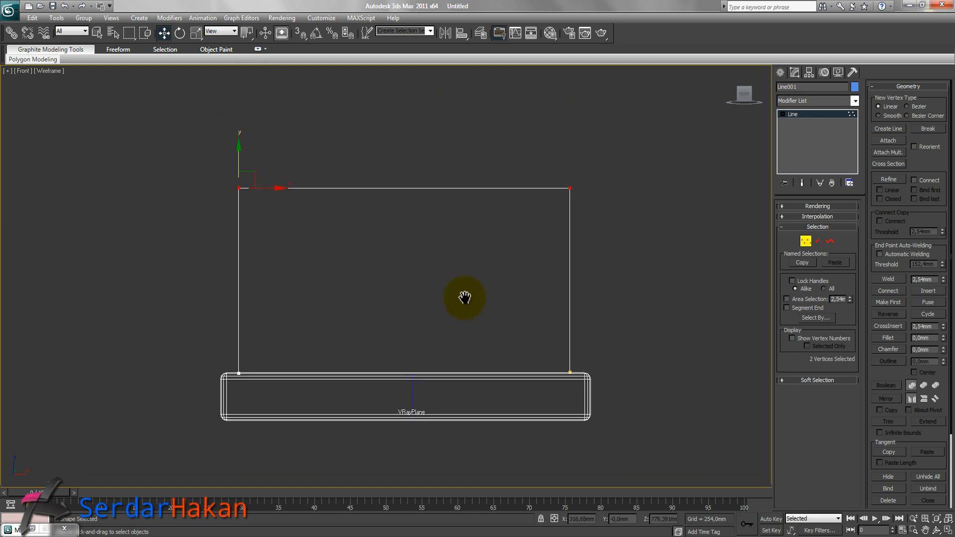
drag(240, 161, 241, 142)
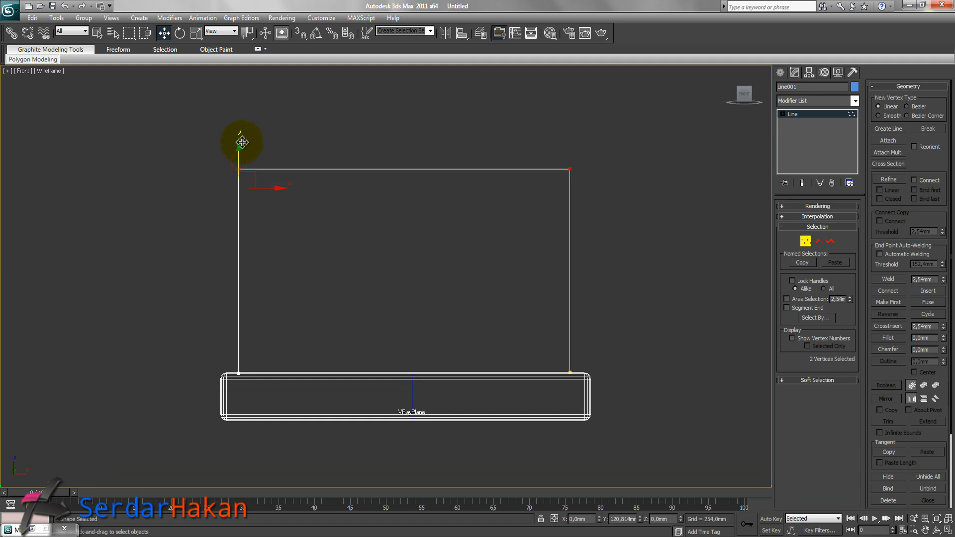
Convert all four line vertices to Bezier Corner and fillet them to round the top corners.
drag(637, 148, 180, 382)
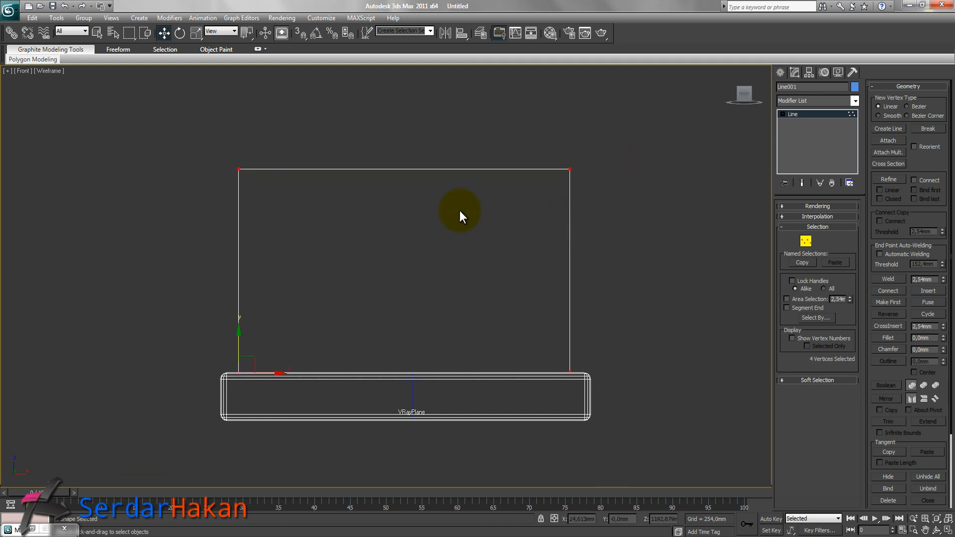
right_click(569, 169)
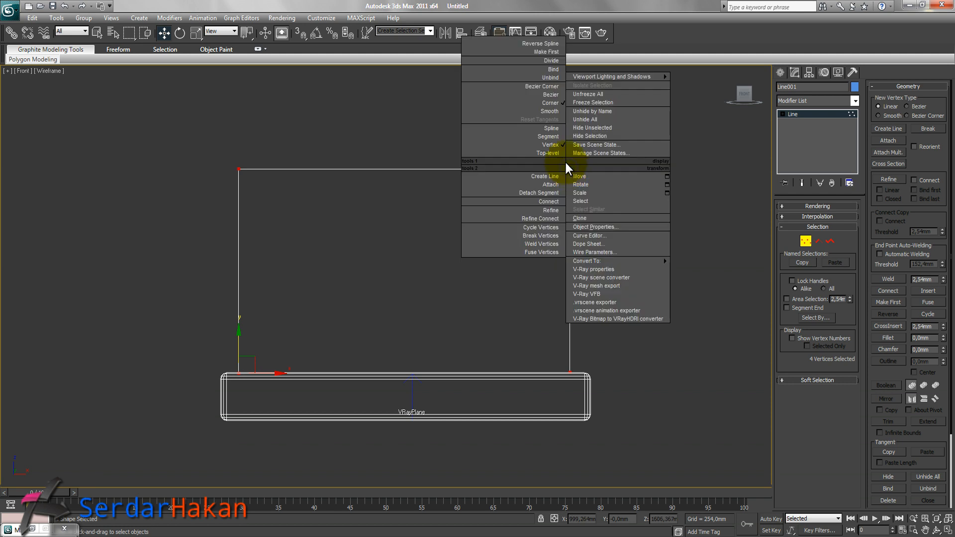
click(550, 91)
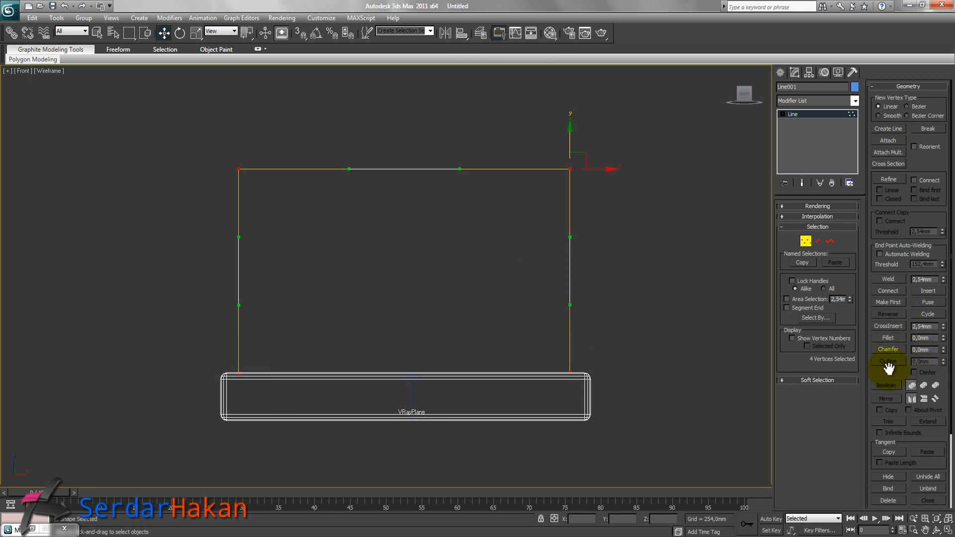
drag(942, 341, 942, 336)
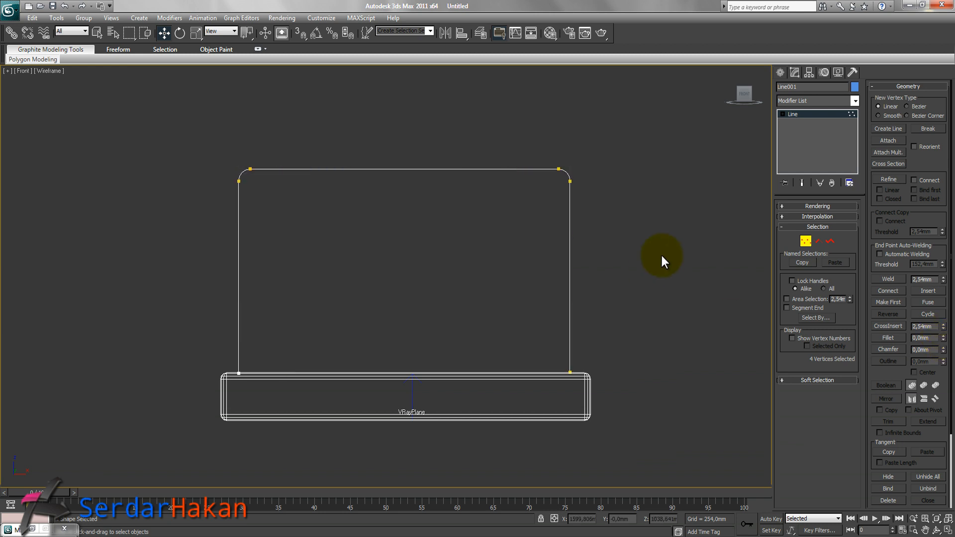
Make the line renderable by enabling it in both the renderer and the viewport.
click(806, 242)
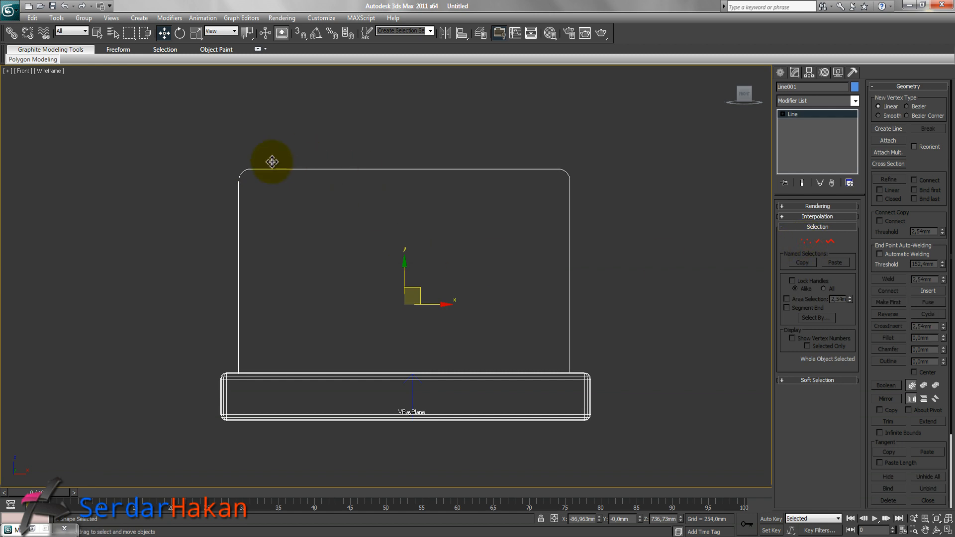
click(822, 207)
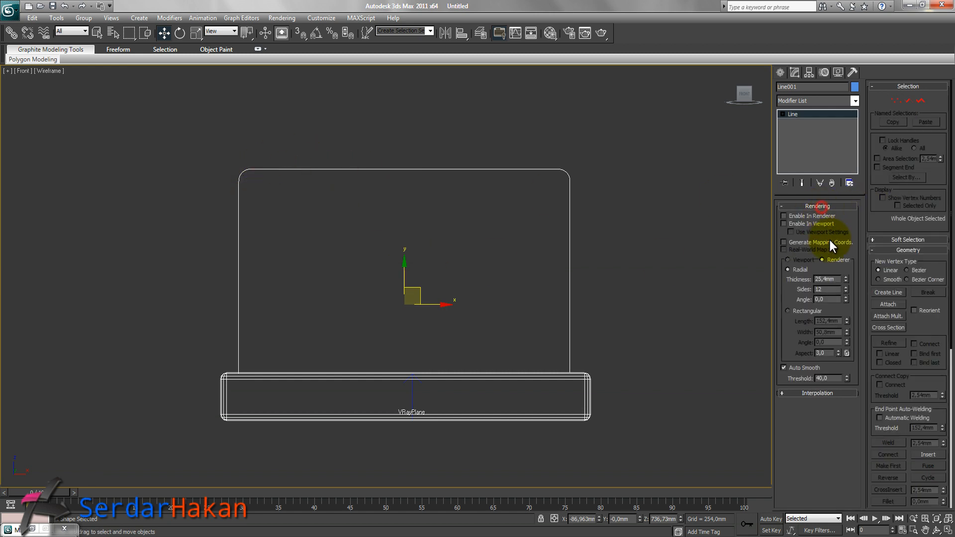
click(811, 223)
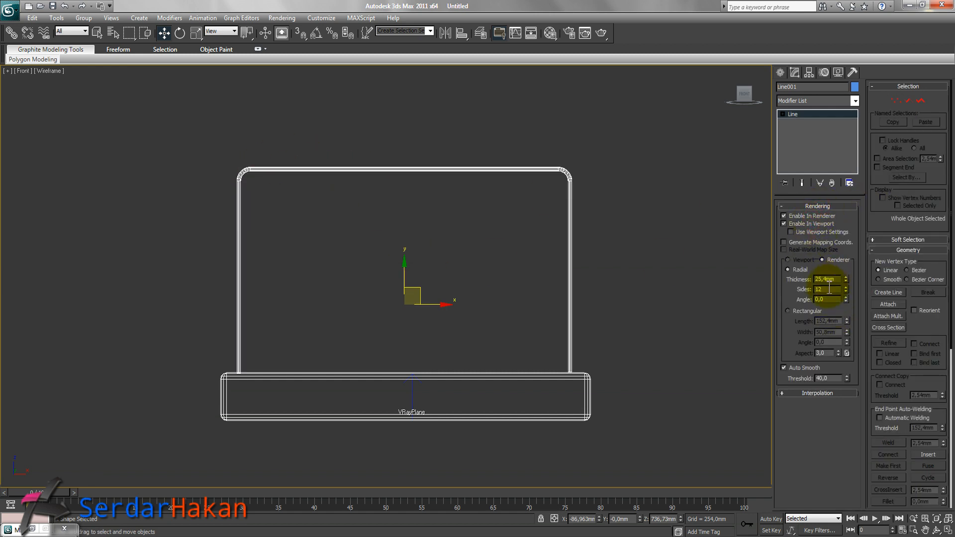
Set the frame's rendering thickness to 62,23 mm and its sides to 24.
drag(844, 277, 853, 195)
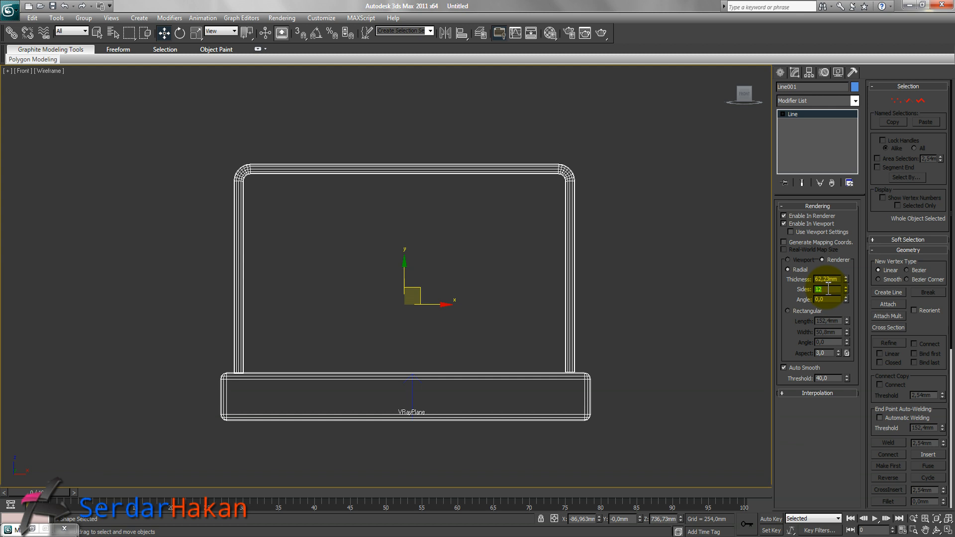
click(827, 393)
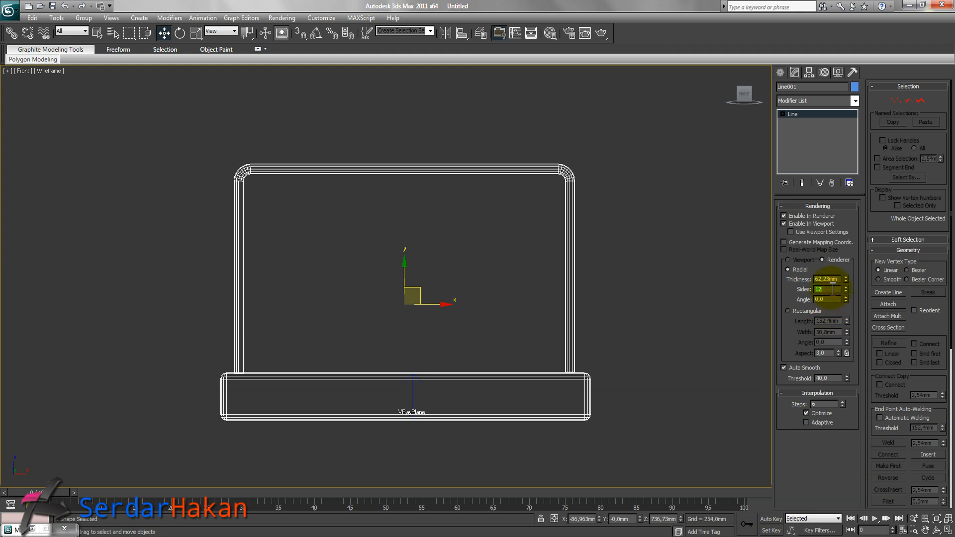
key(Return)
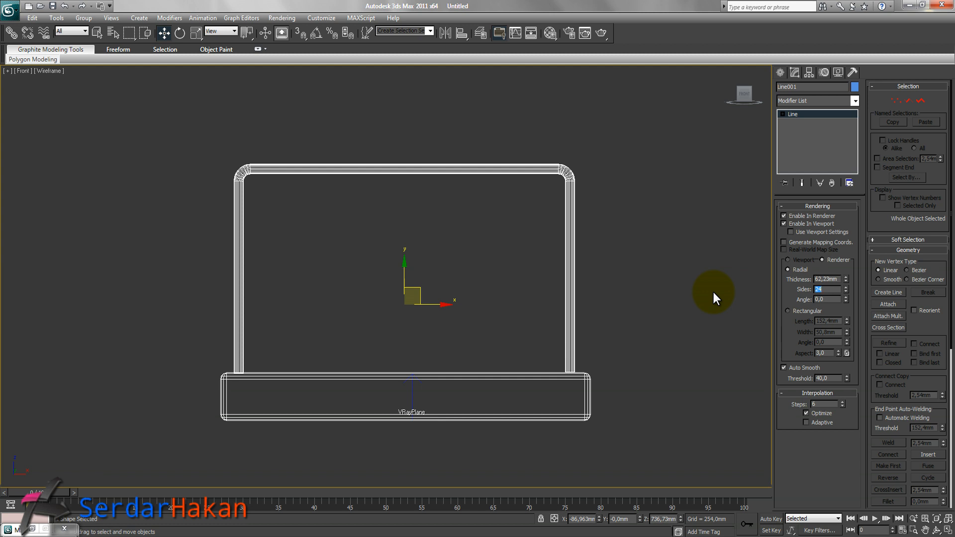
click(692, 296)
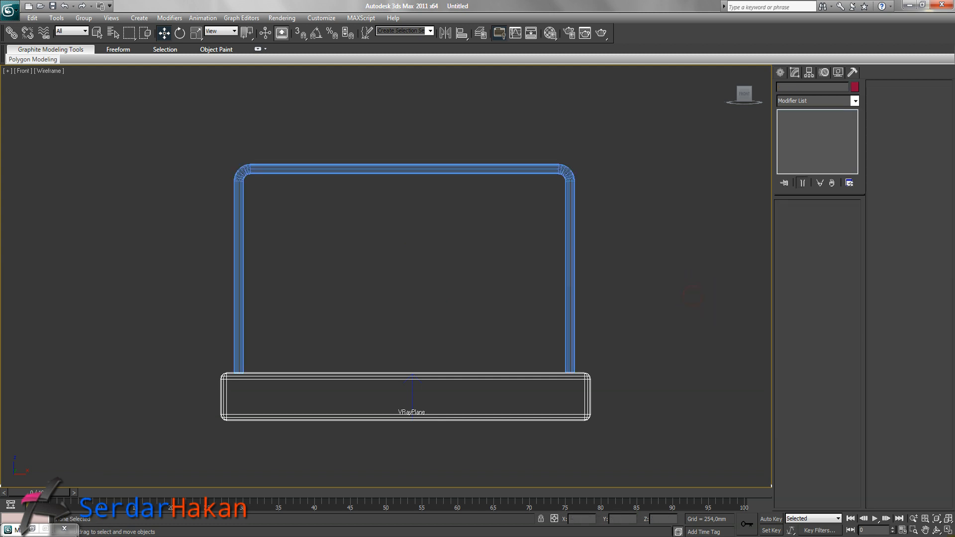
Duplicate the frame in the top view so one frame runs along each long edge of the box.
click(946, 532)
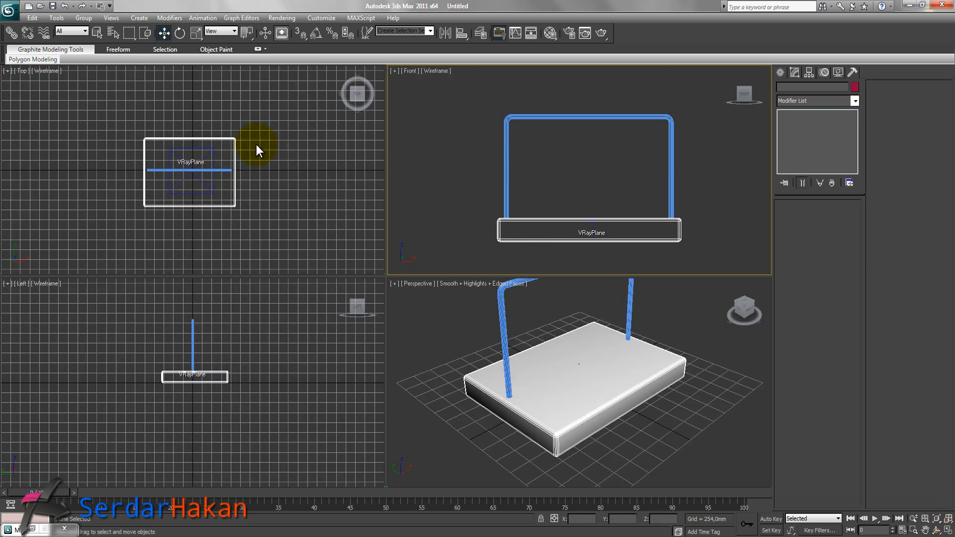
key(g)
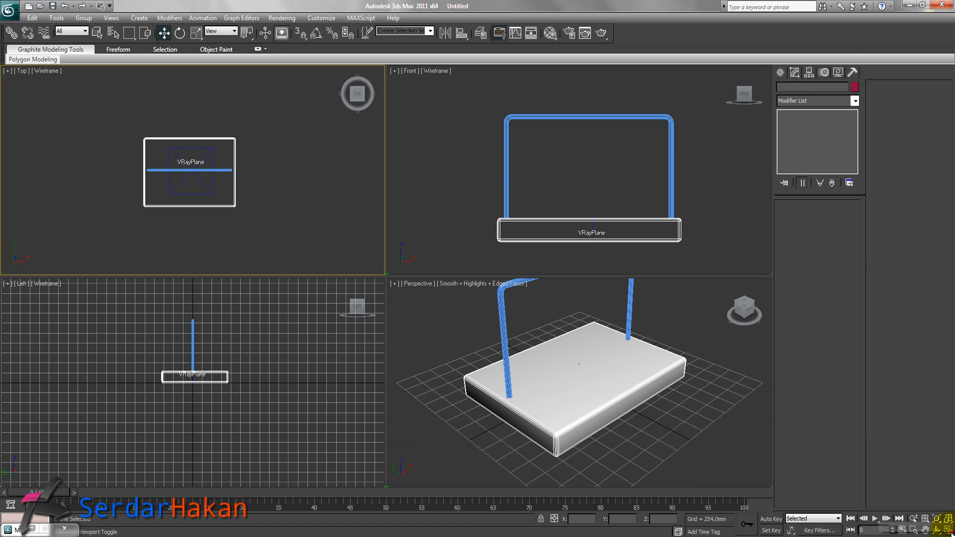
key(alt+w)
click(432, 278)
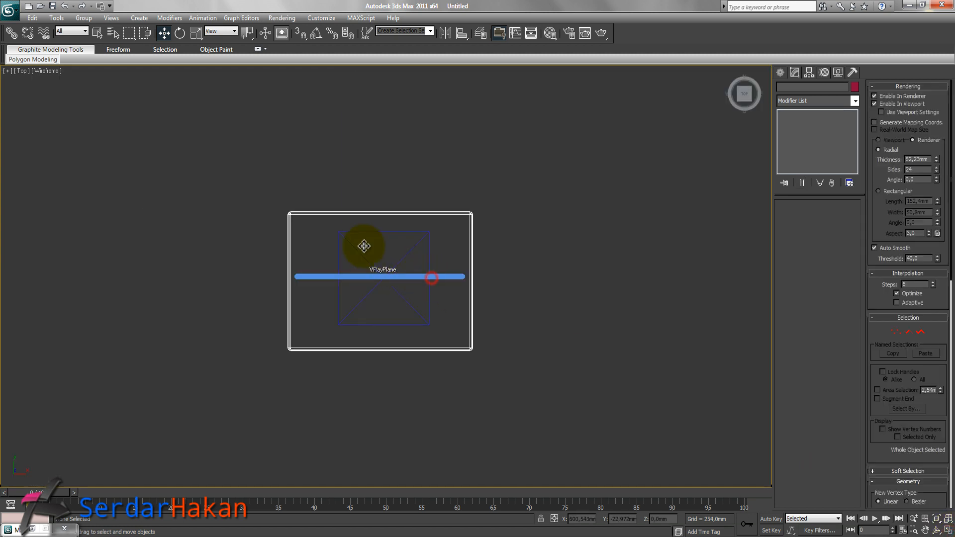
mouse_move(375, 238)
mouse_down()
mouse_move(369, 302)
mouse_move(388, 198)
mouse_up()
click(476, 317)
click(519, 328)
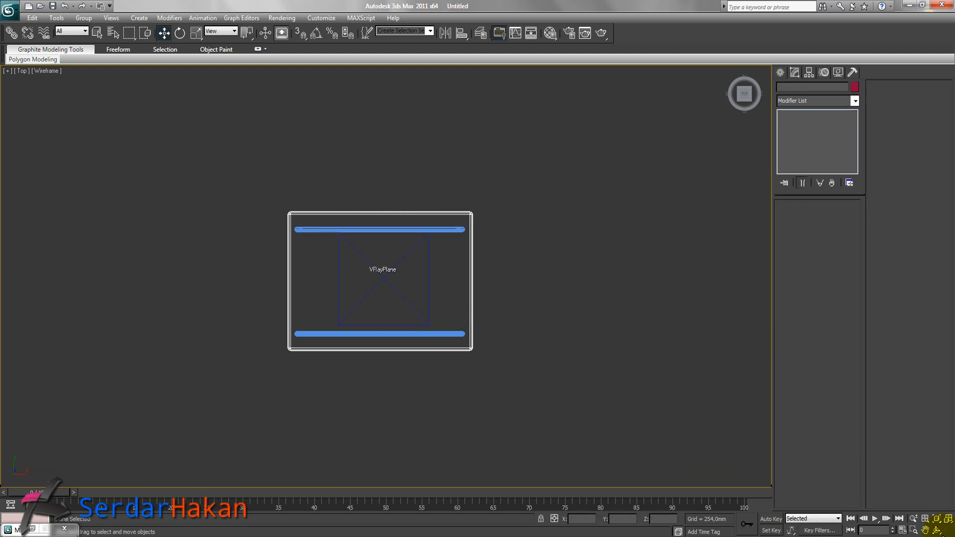
Examine the two frames around the box in the perspective view.
click(947, 530)
click(671, 392)
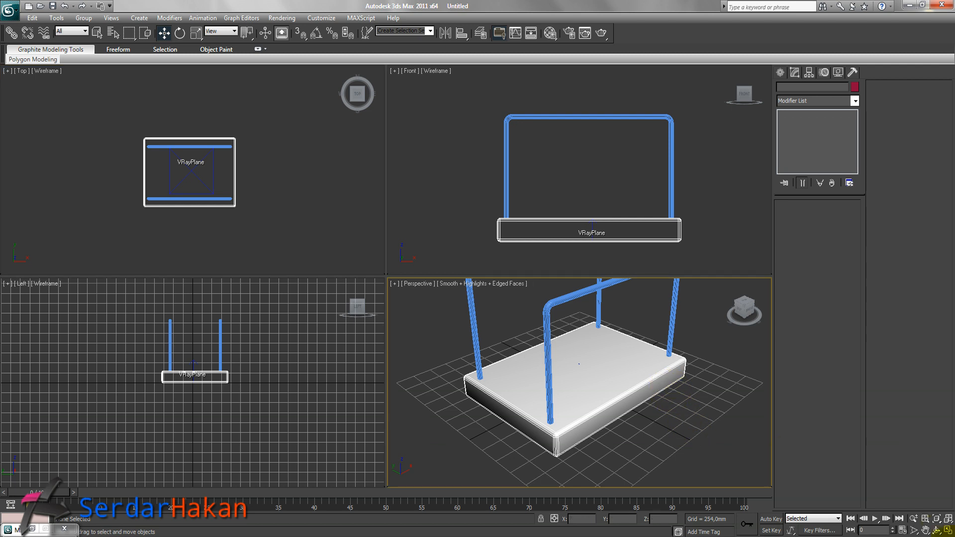
click(948, 530)
key(F4)
middle_drag(433, 278, 427, 305)
scroll(468, 316, down, 3)
scroll(403, 318, up, 3)
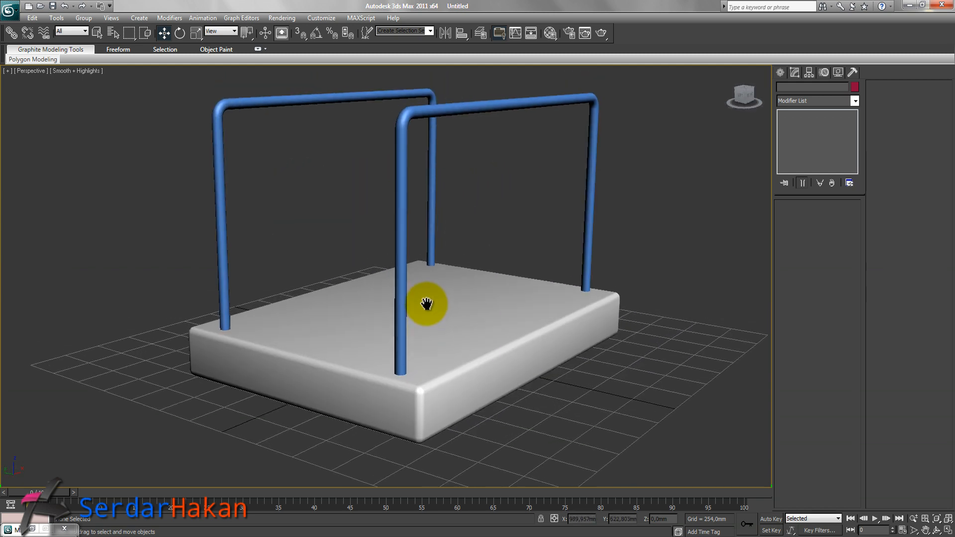
click(948, 530)
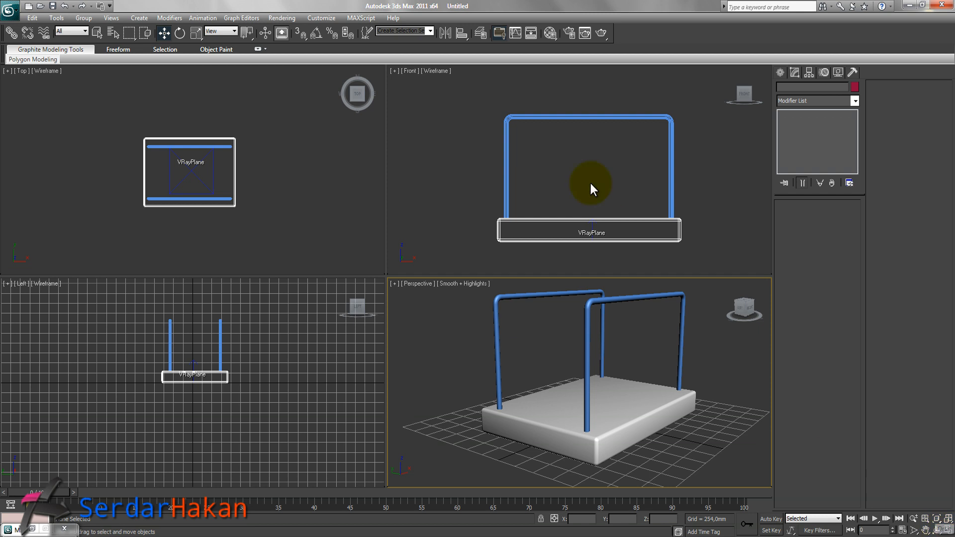
Draw a V-shaped line in the left view from one frame top down to a midpoint and up to the other, with rendering disabled.
click(210, 337)
key(g)
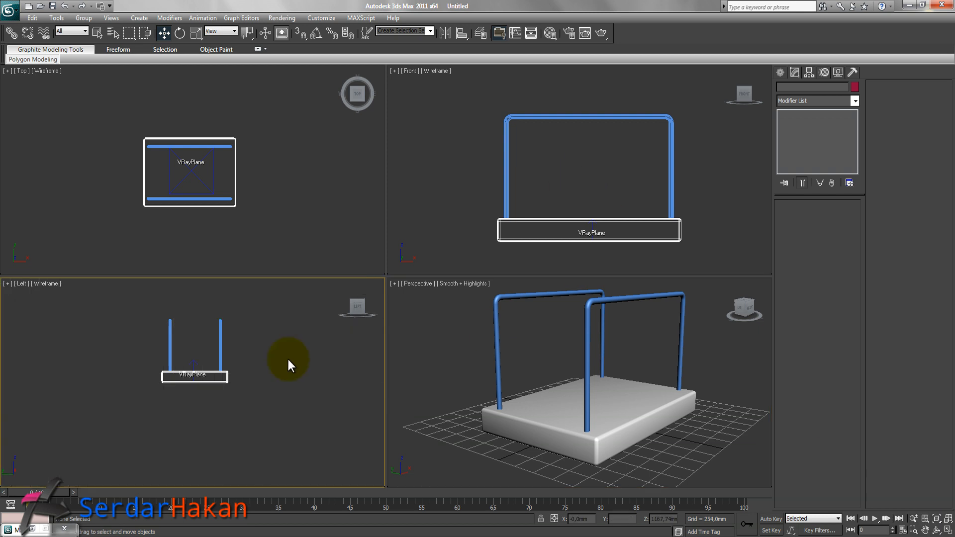
click(948, 530)
middle_drag(341, 235, 405, 294)
scroll(394, 274, up, 2)
scroll(447, 279, up, 2)
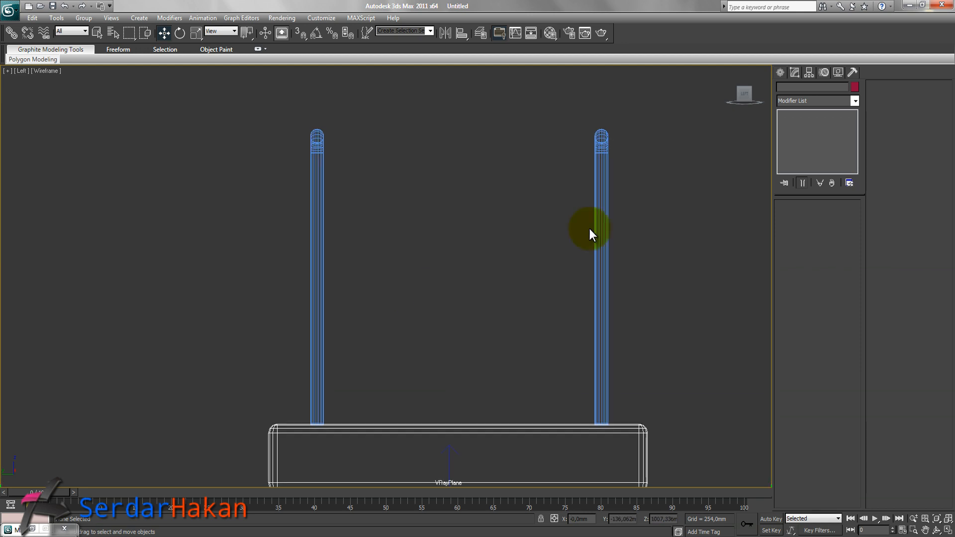
click(780, 72)
click(796, 89)
click(798, 146)
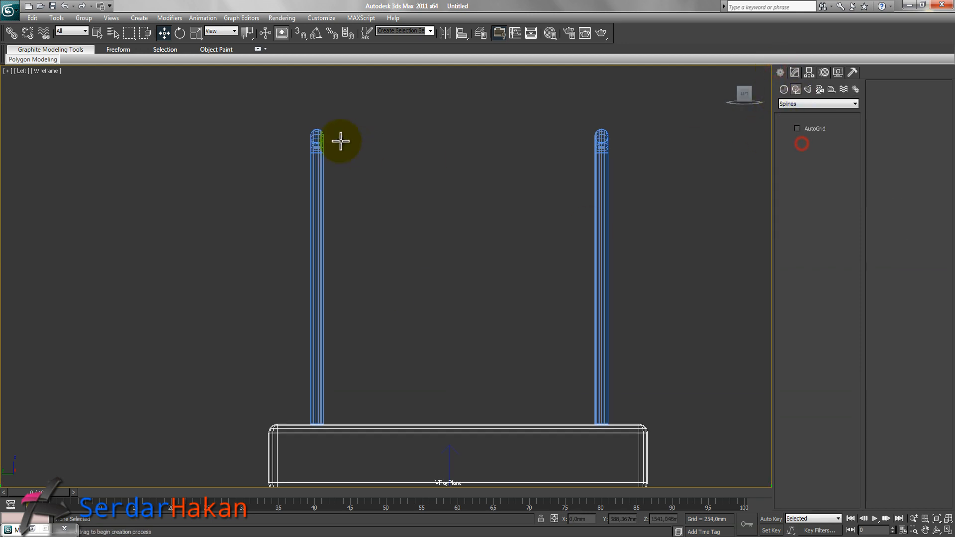
click(316, 133)
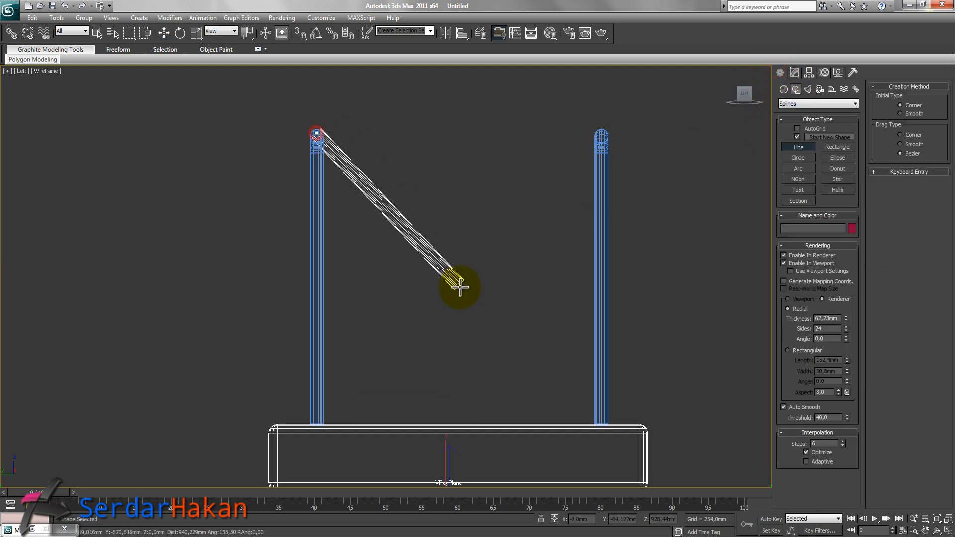
right_click(463, 302)
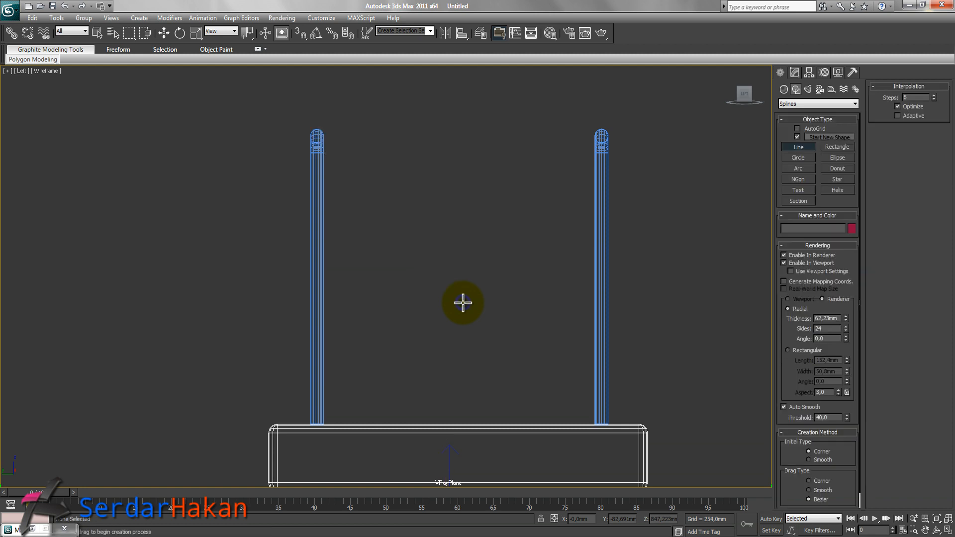
click(798, 255)
click(797, 263)
click(317, 139)
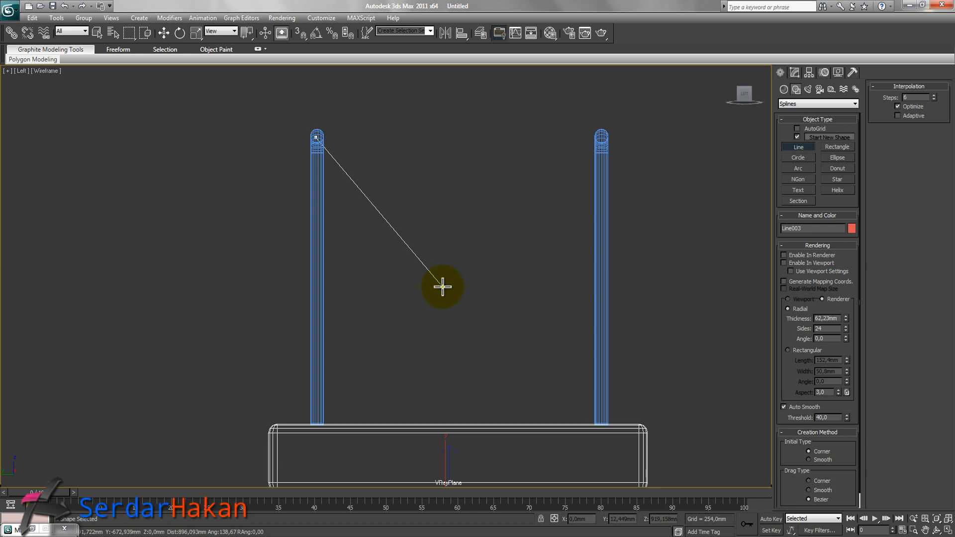
click(437, 301)
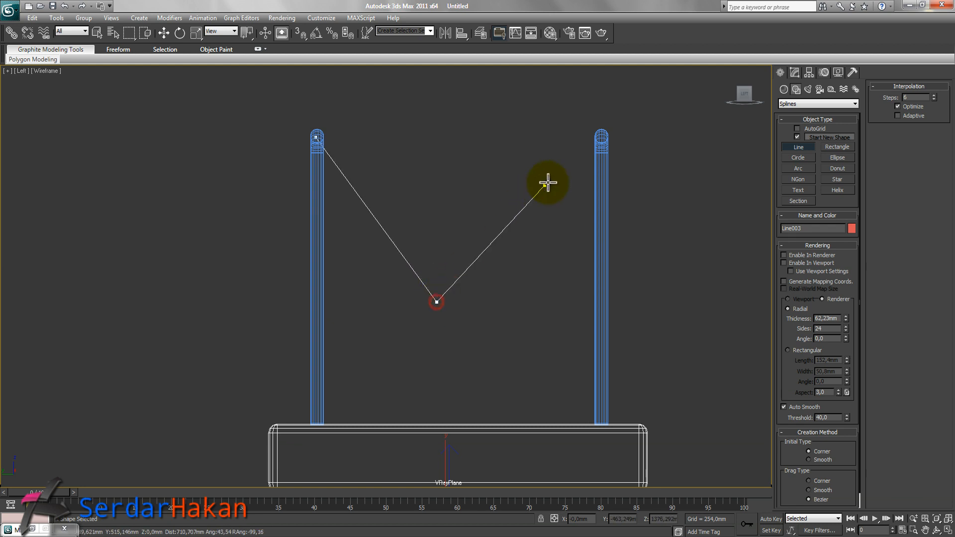
click(602, 134)
right_click(571, 179)
Adjust the V line's vertices, centring its bottom vertex between the two frame posts.
click(795, 70)
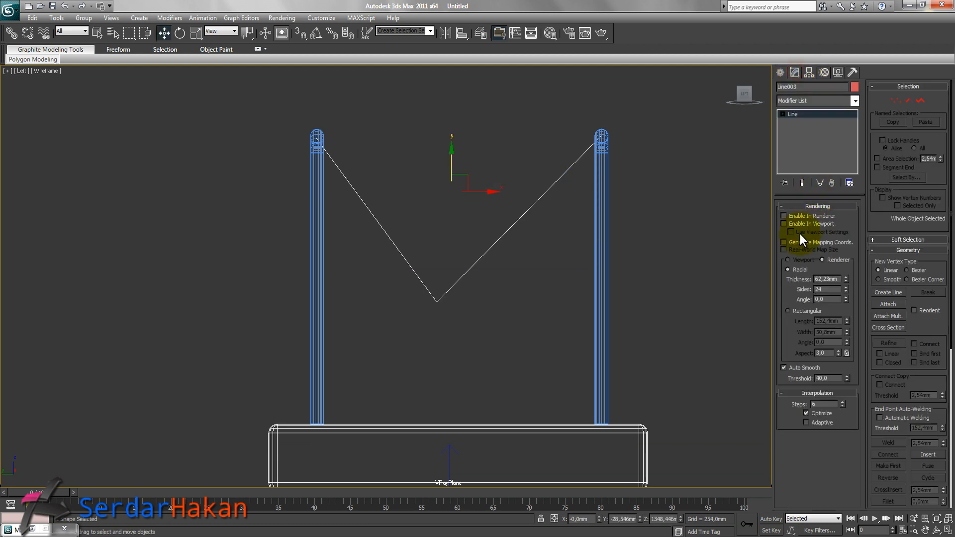
click(896, 100)
drag(500, 300, 378, 288)
drag(469, 300, 489, 301)
drag(285, 108, 335, 150)
drag(315, 108, 315, 106)
click(601, 138)
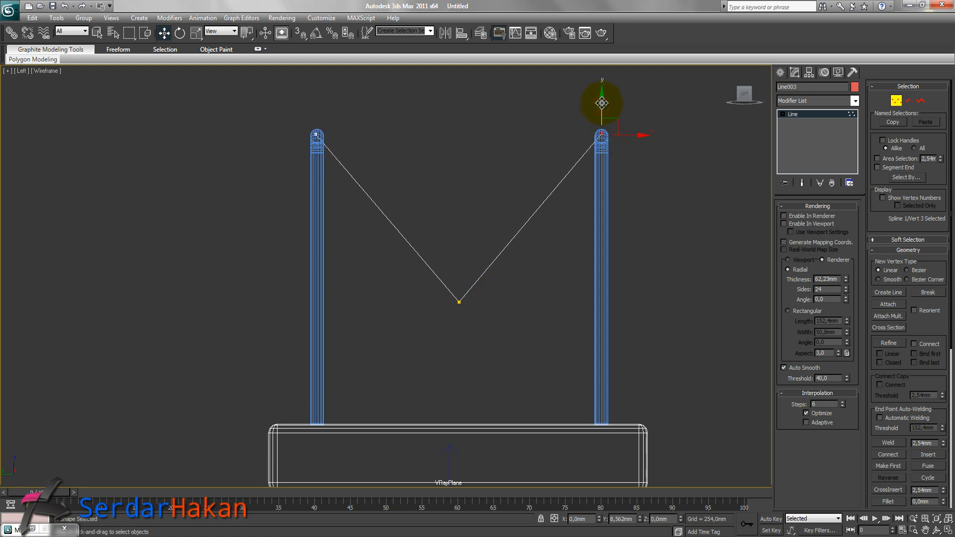
click(497, 285)
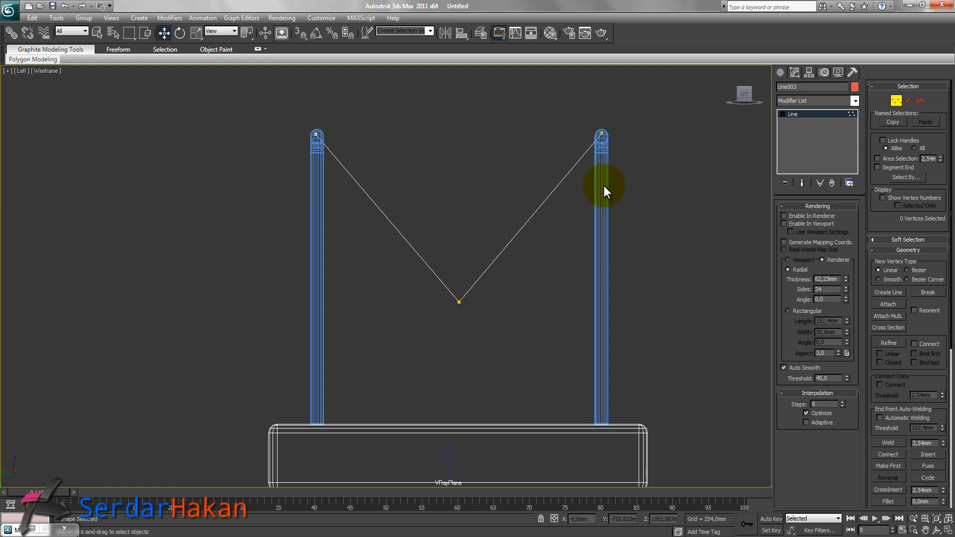
click(896, 102)
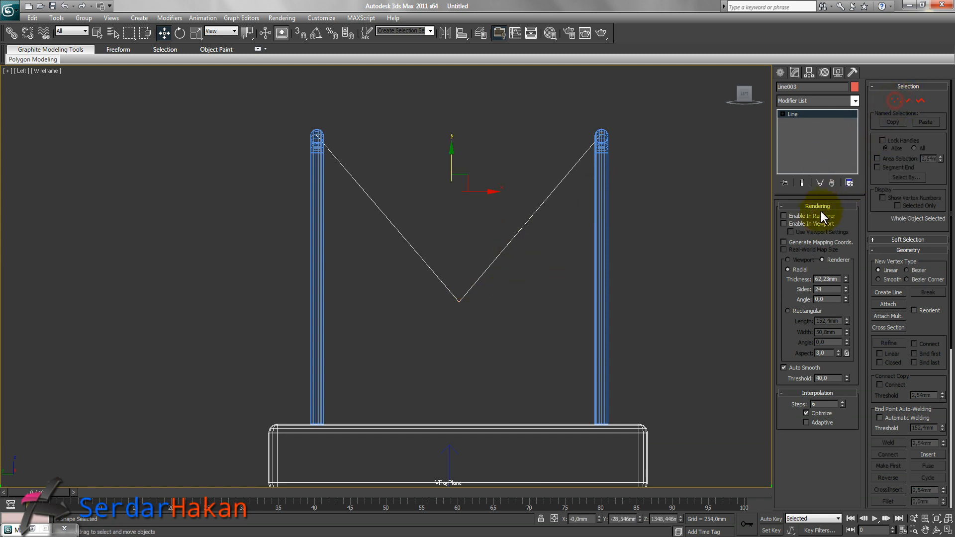
Make the V line renderable and reduce its thickness to 6,845 mm.
click(815, 225)
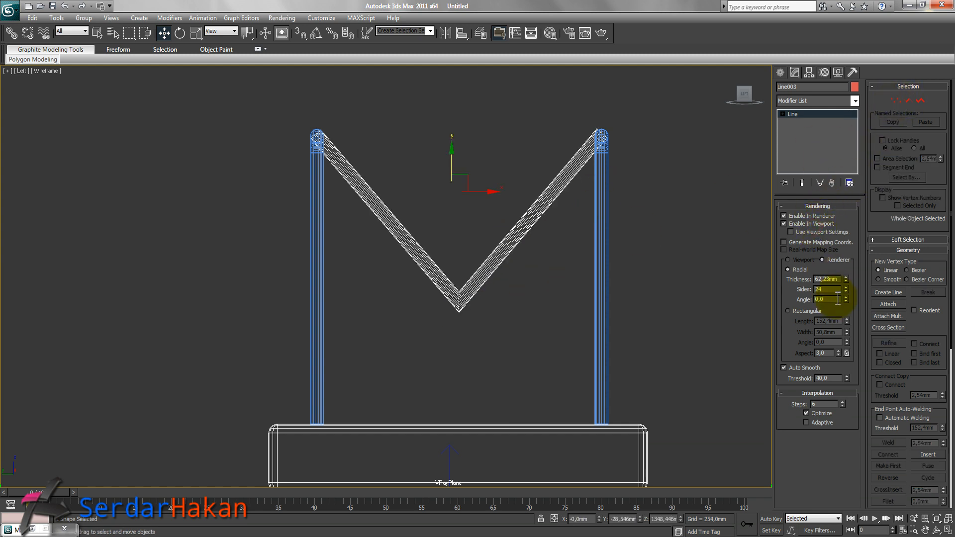
drag(845, 279, 845, 322)
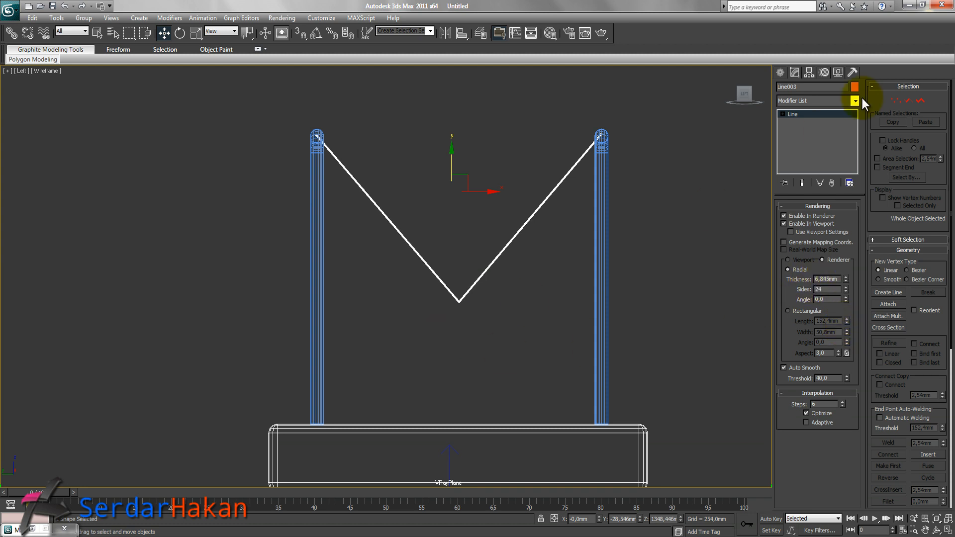
Fillet the V line's bottom vertex to round the point.
click(895, 101)
drag(495, 306, 427, 282)
middle_drag(523, 266, 503, 279)
scroll(509, 246, up, 5)
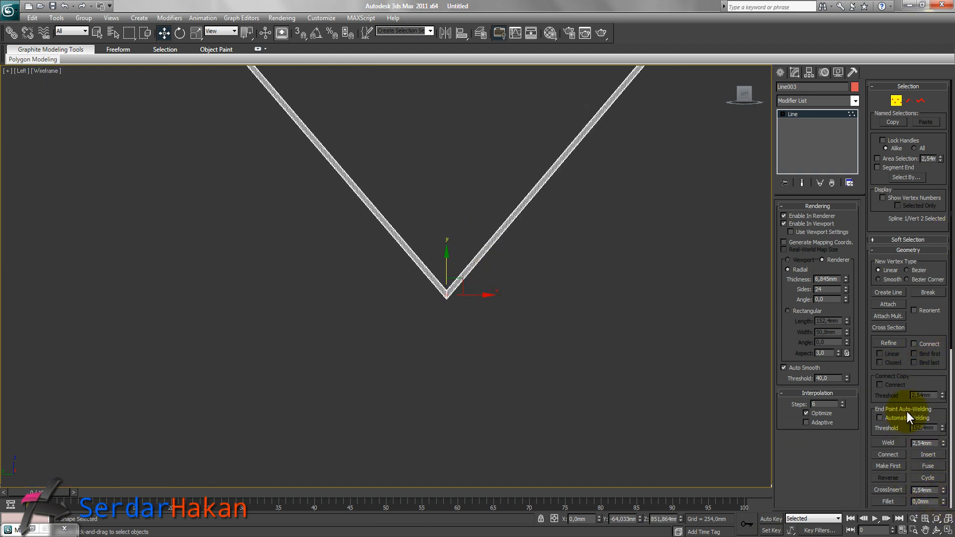
scroll(914, 388, down, 5)
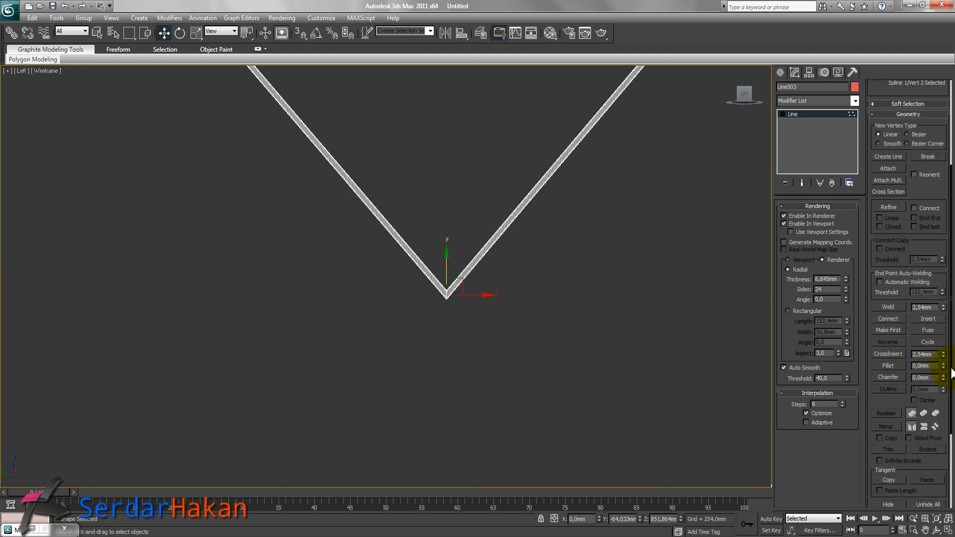
click(944, 364)
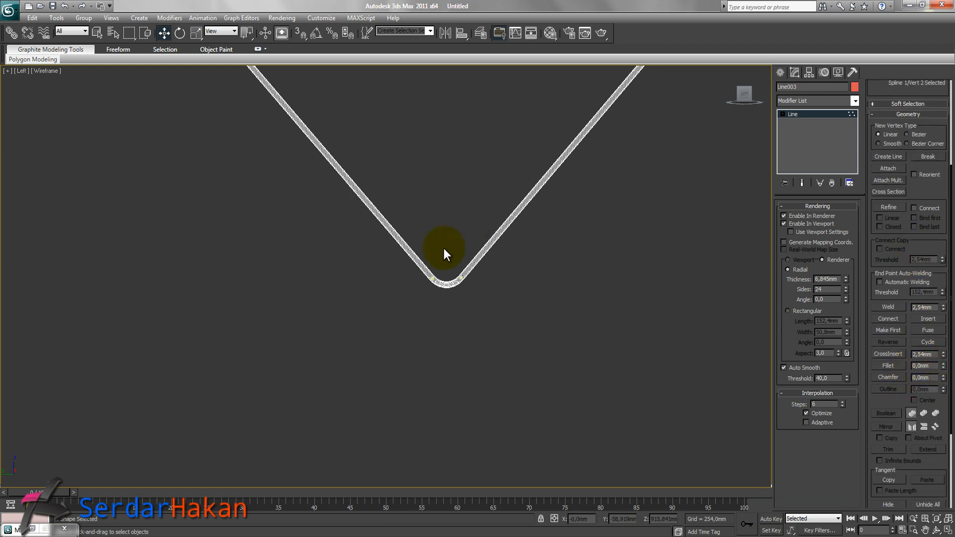
click(947, 531)
right_click(229, 122)
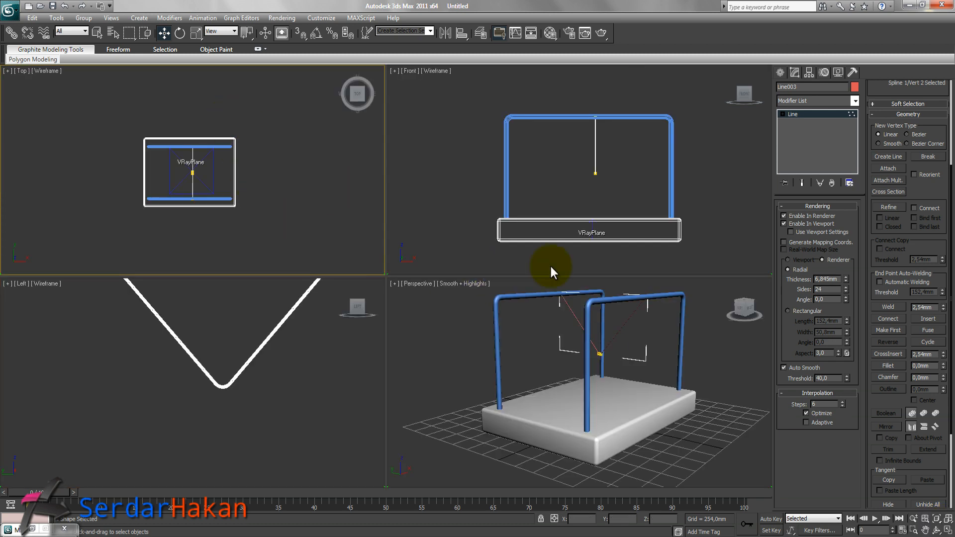
click(265, 177)
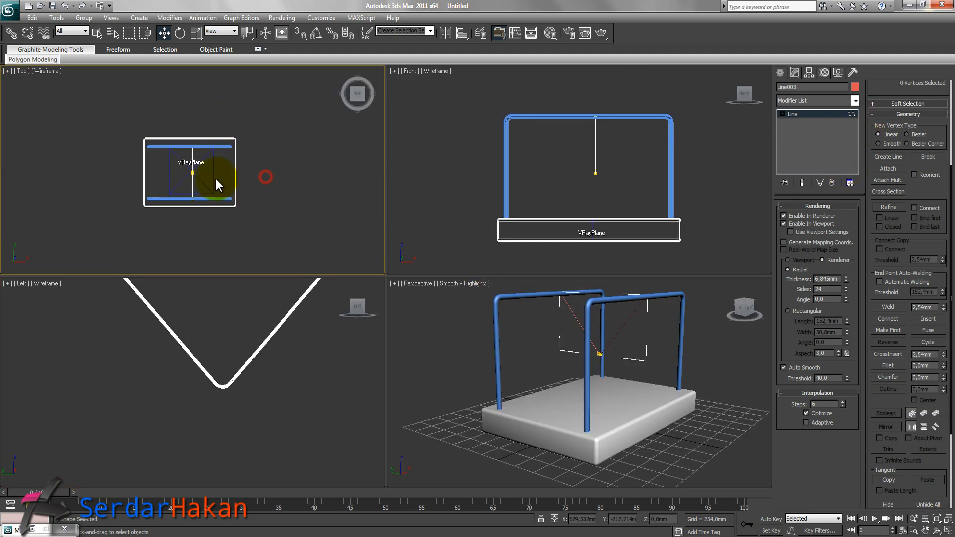
drag(897, 89, 891, 277)
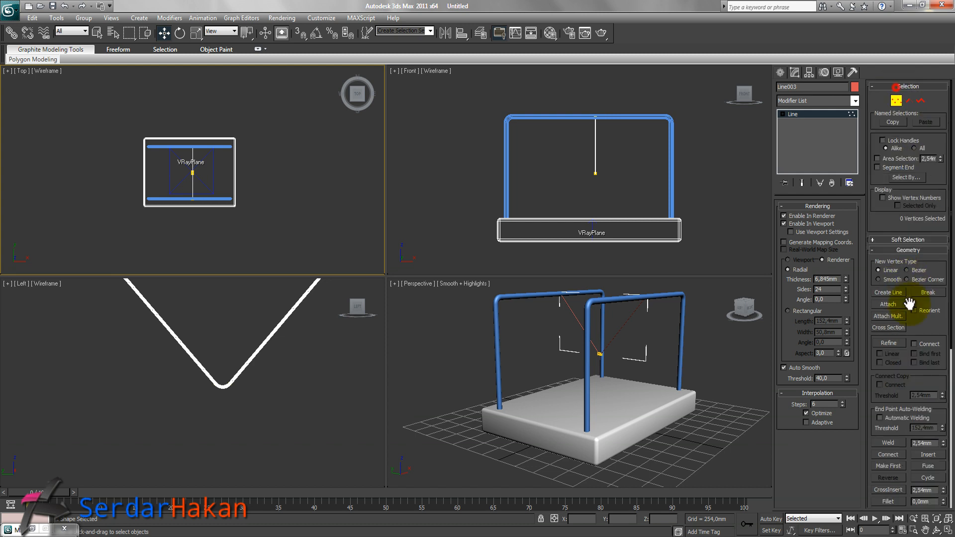
click(897, 103)
click(261, 168)
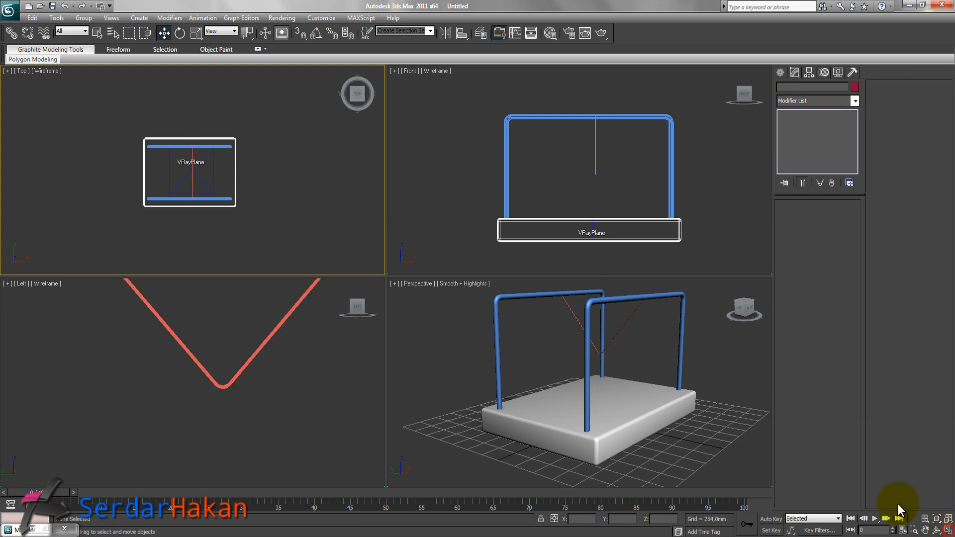
Move the V line in the top view toward the left ends of the frames.
click(950, 531)
middle_drag(386, 233, 447, 253)
scroll(481, 294, up, 3)
click(511, 253)
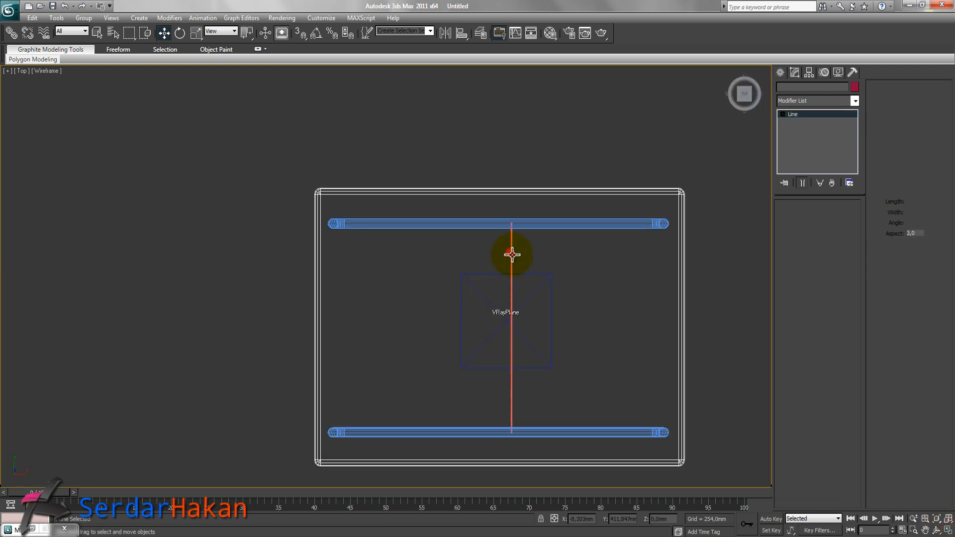
drag(546, 323, 404, 324)
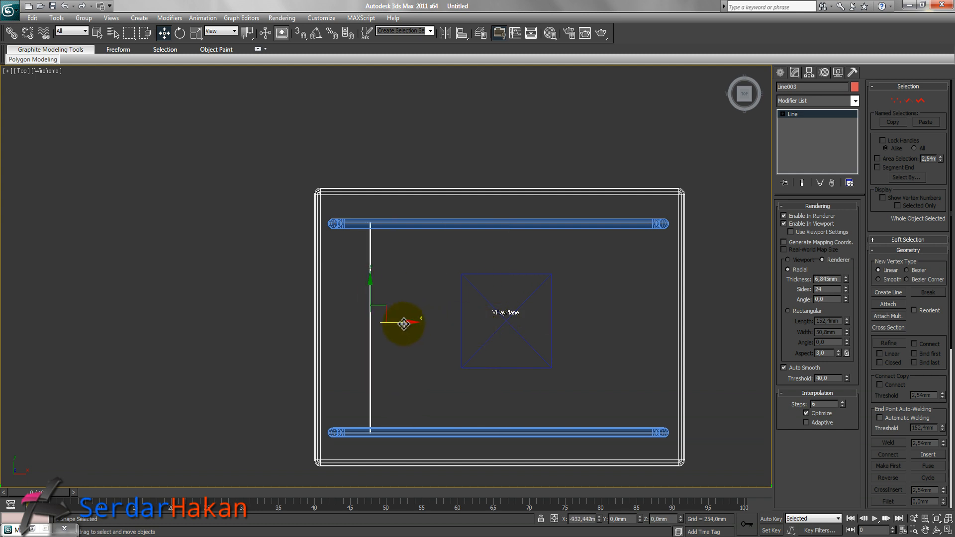
click(945, 531)
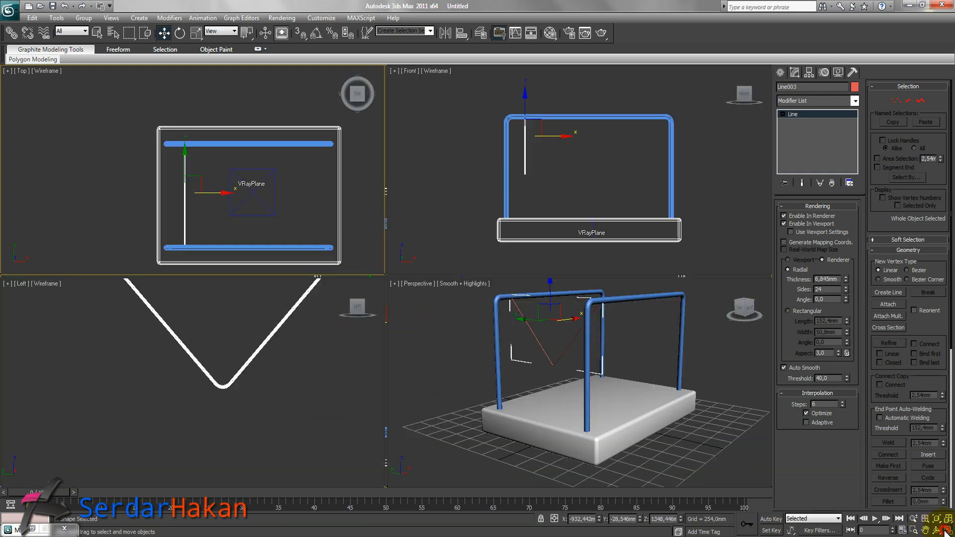
right_click(553, 183)
right_click(307, 306)
scroll(291, 332, down, 5)
scroll(276, 352, down, 3)
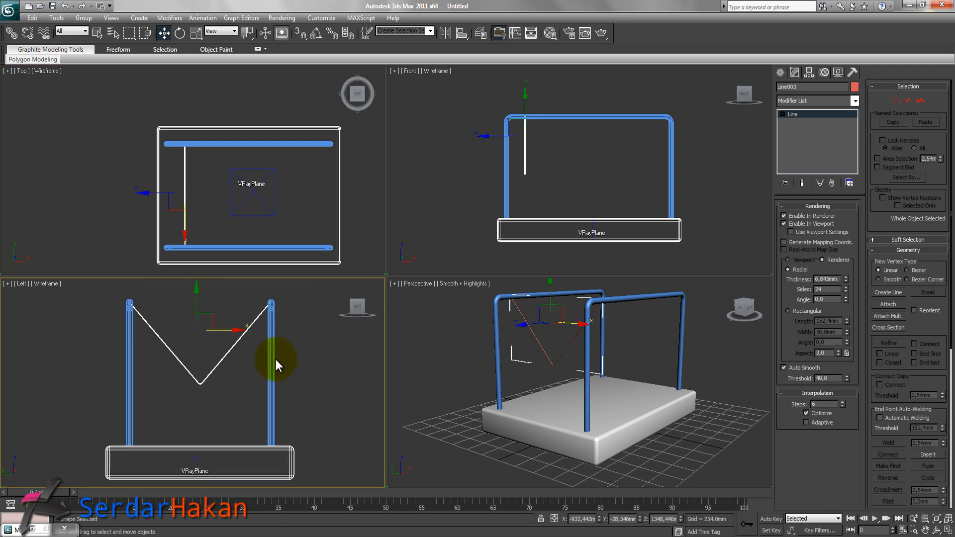
Lower the V line's two filleted bottom vertices in the front view.
click(896, 101)
drag(572, 155, 503, 198)
drag(522, 134, 527, 159)
click(562, 335)
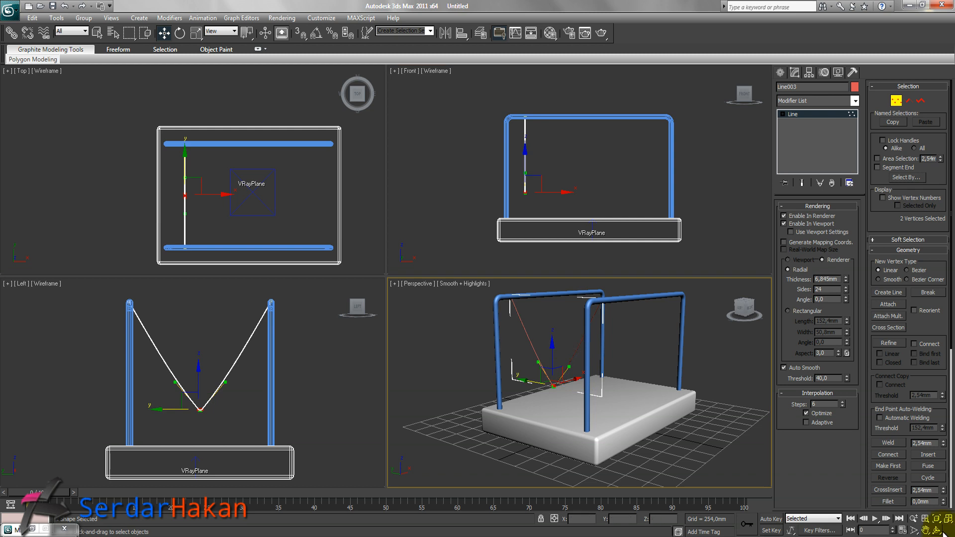
Inspect the frames and V line in a maximized perspective view after leaving vertex editing.
click(948, 530)
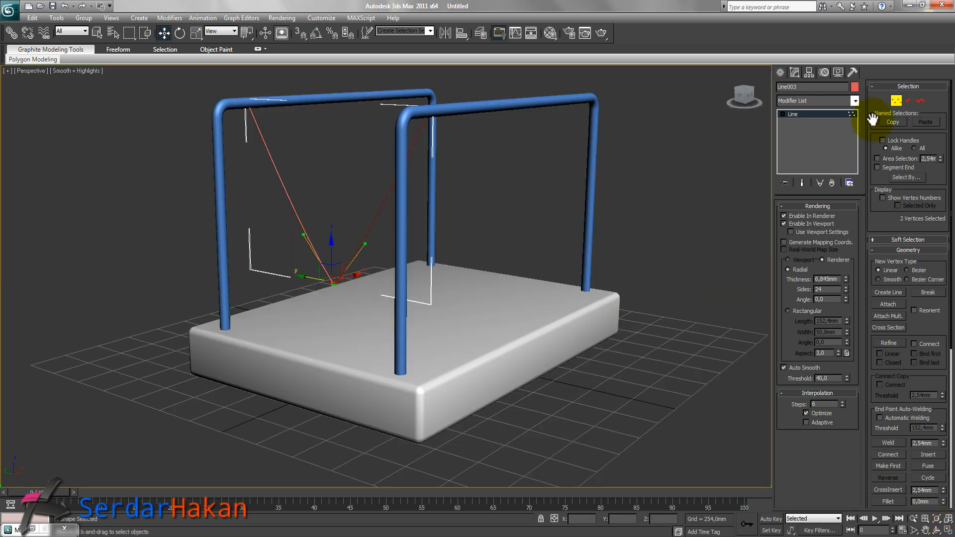
click(894, 106)
click(669, 168)
mouse_move(352, 295)
alt+middle_down()
mouse_move(401, 297)
mouse_move(356, 289)
alt+middle_up()
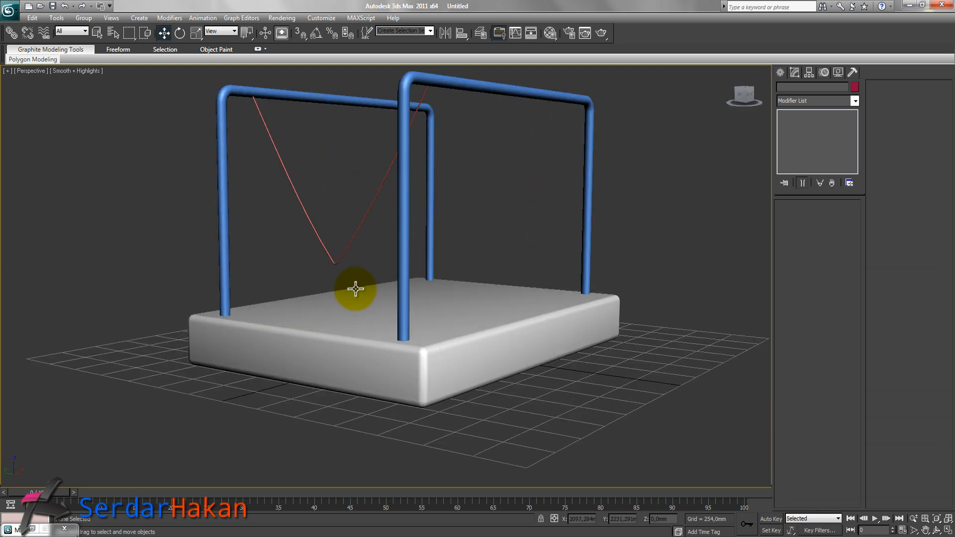
click(948, 530)
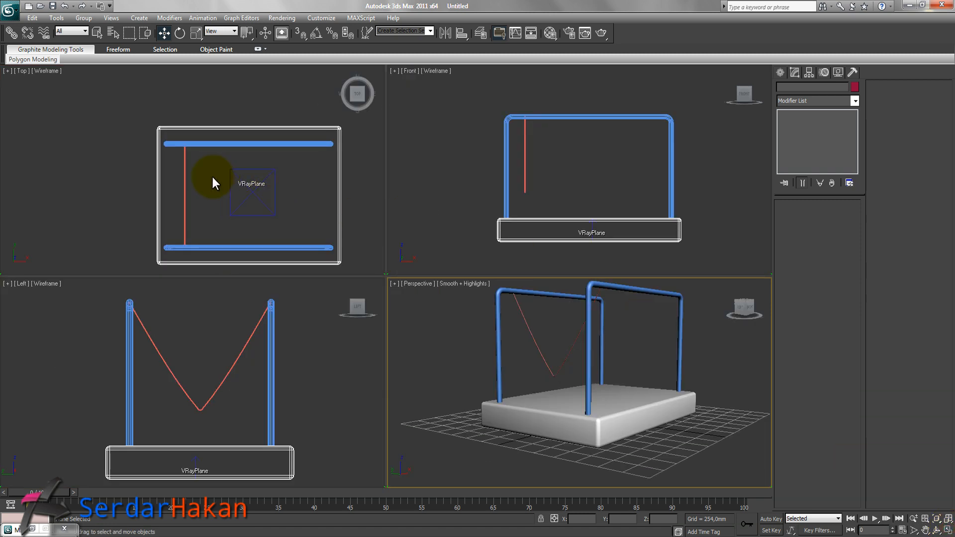
right_click(185, 192)
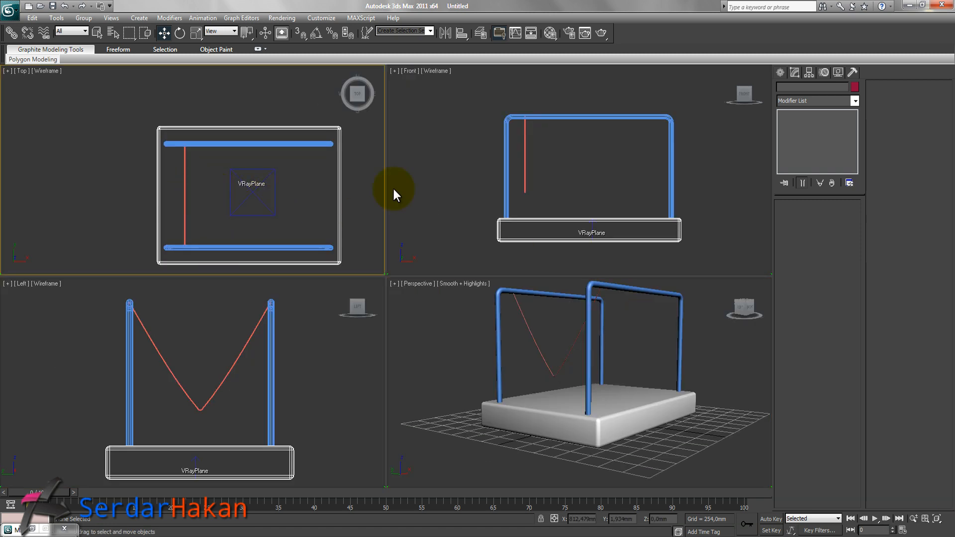
Create a standard-primitive sphere of about 126 mm radius in the top view on the V line.
click(781, 74)
click(784, 94)
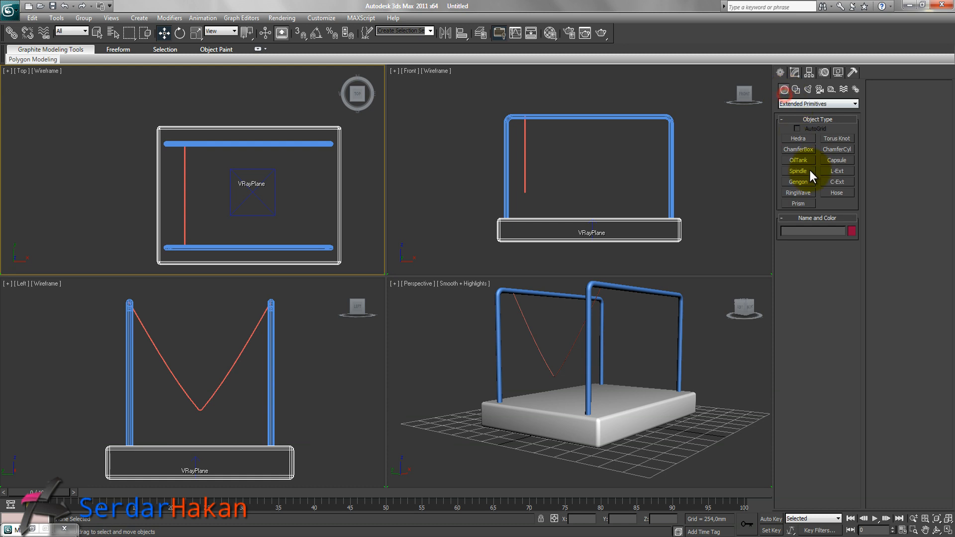
click(795, 103)
click(796, 112)
click(798, 150)
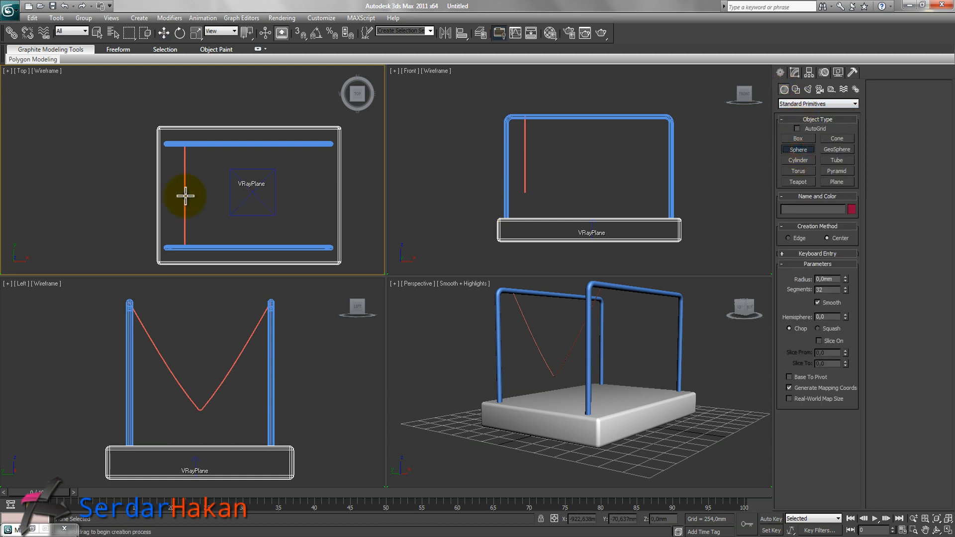
drag(184, 195, 190, 200)
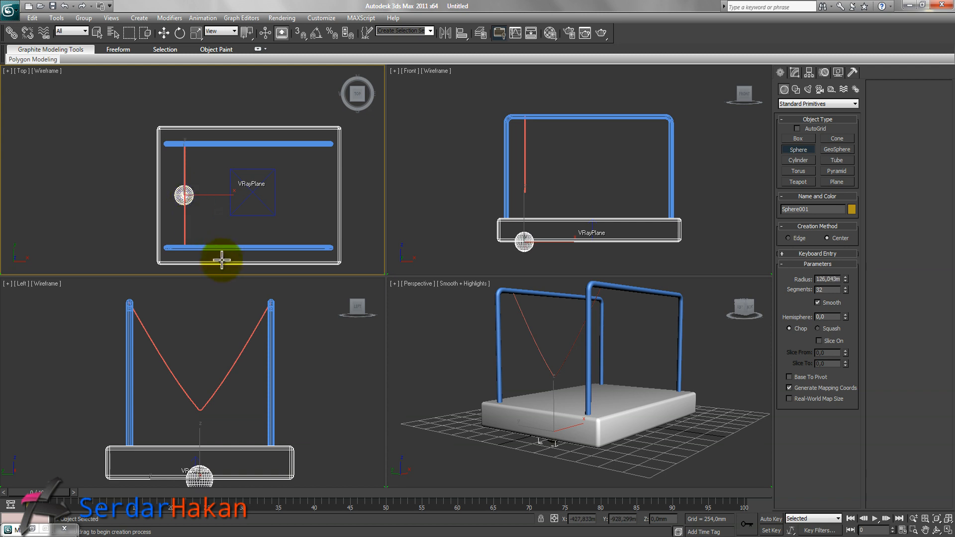
Move the sphere up in the front view so it hangs just below the V line.
key(w)
click(524, 213)
drag(518, 214, 520, 164)
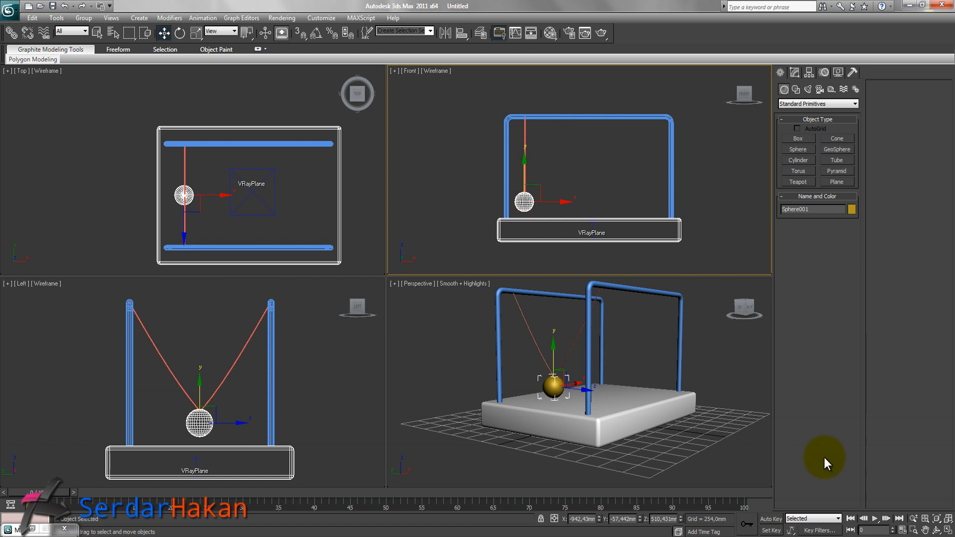
Centre the sphere horizontally under the V line in the zoomed front view.
click(947, 531)
scroll(420, 264, up, 5)
middle_drag(335, 258, 382, 210)
scroll(381, 210, up, 2)
drag(282, 272, 288, 274)
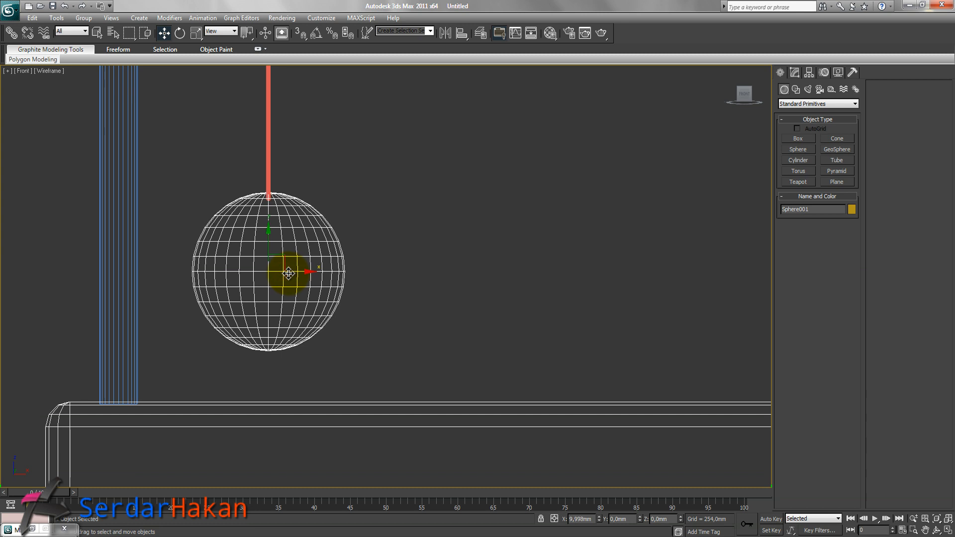
click(947, 530)
Adjust the sphere's position in the zoomed left view so its top meets the V line's bottom.
right_click(259, 382)
click(948, 530)
middle_drag(446, 325, 433, 273)
scroll(433, 273, up, 7)
middle_drag(490, 283, 443, 267)
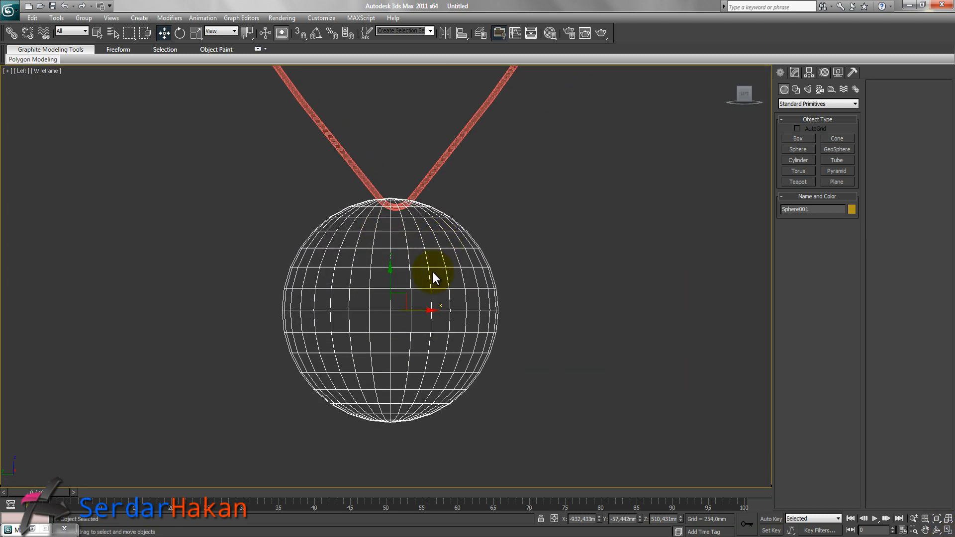
drag(419, 310, 424, 310)
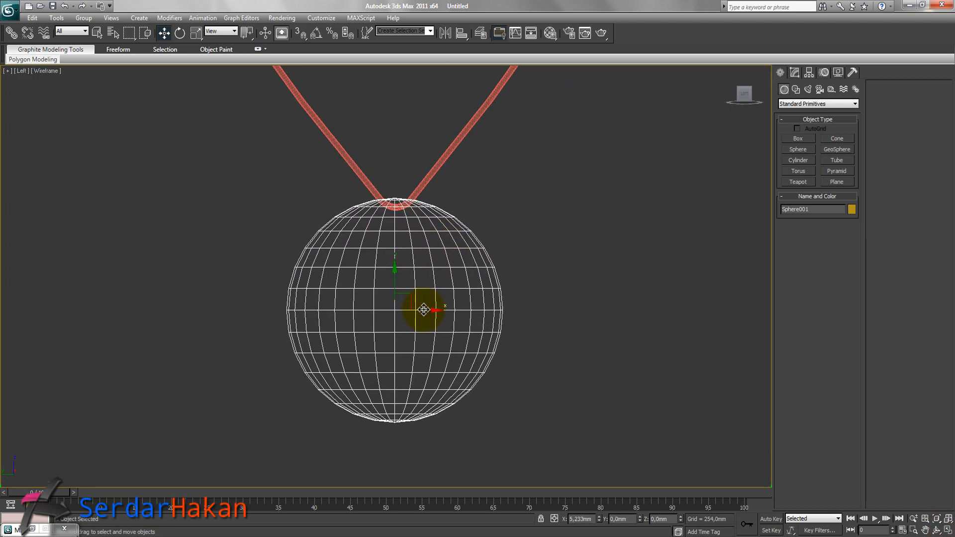
drag(395, 282, 395, 285)
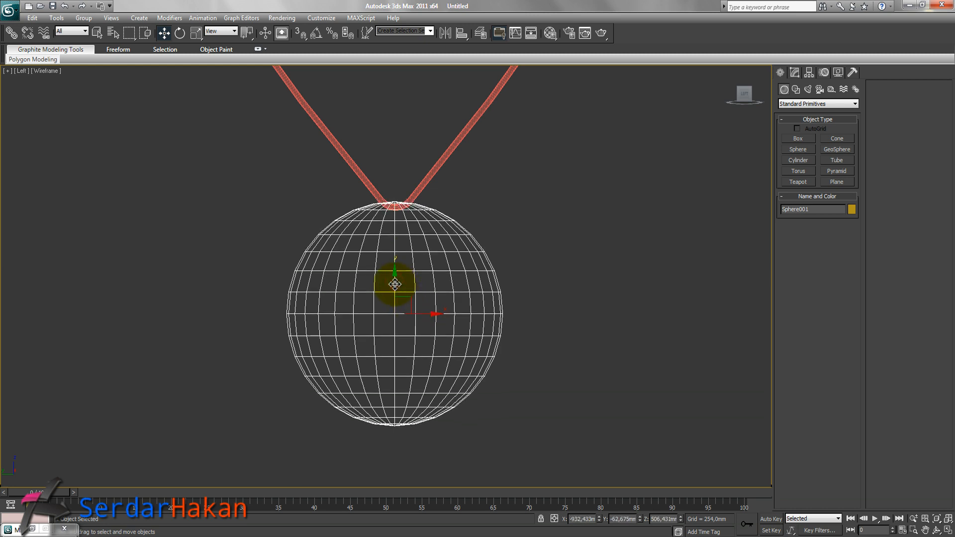
click(949, 530)
Link the V line to the sphere so the sphere becomes its parent.
right_click(204, 178)
scroll(183, 193, up, 8)
middle_drag(194, 217, 259, 90)
scroll(215, 195, up, 4)
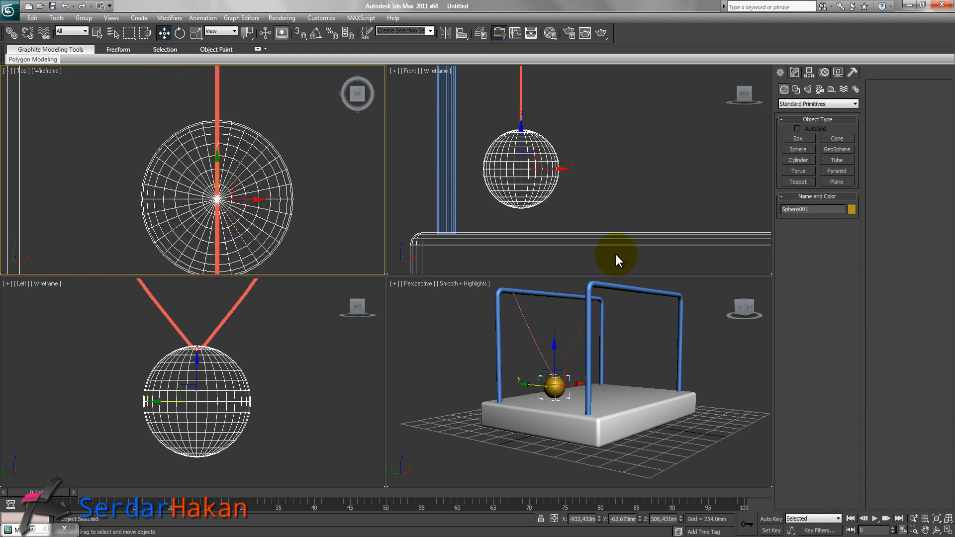
click(312, 199)
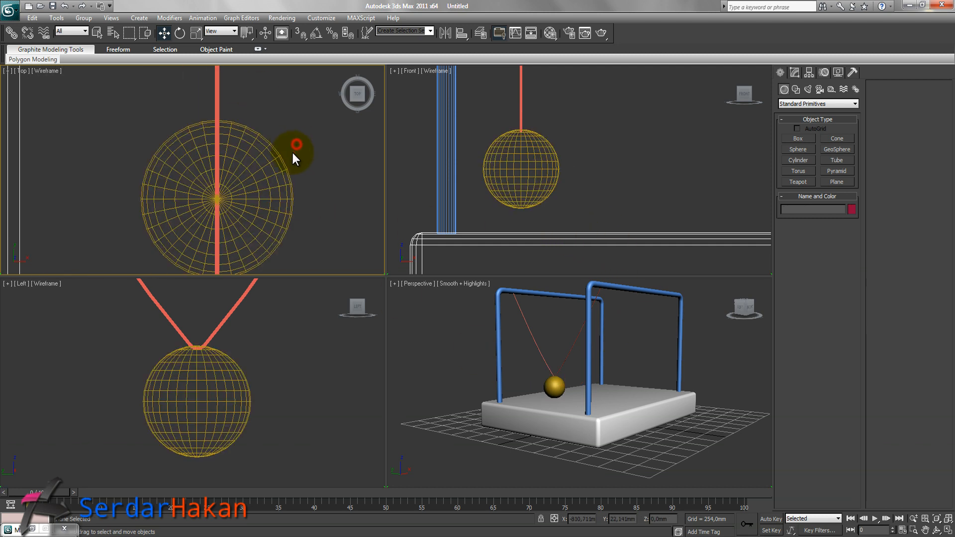
click(615, 145)
click(947, 531)
middle_drag(546, 225, 541, 299)
scroll(539, 300, down, 5)
middle_drag(495, 239, 493, 303)
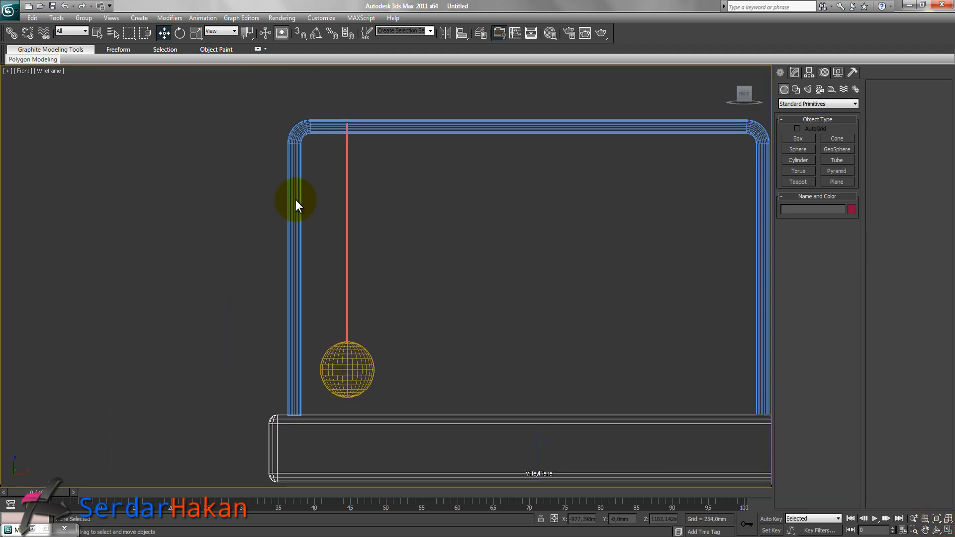
click(10, 34)
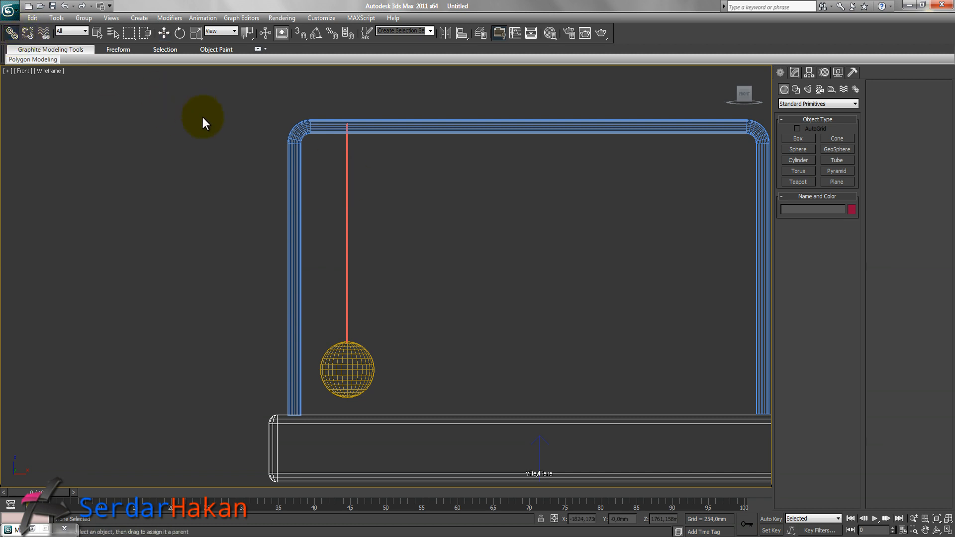
drag(346, 196, 353, 345)
drag(347, 213, 356, 359)
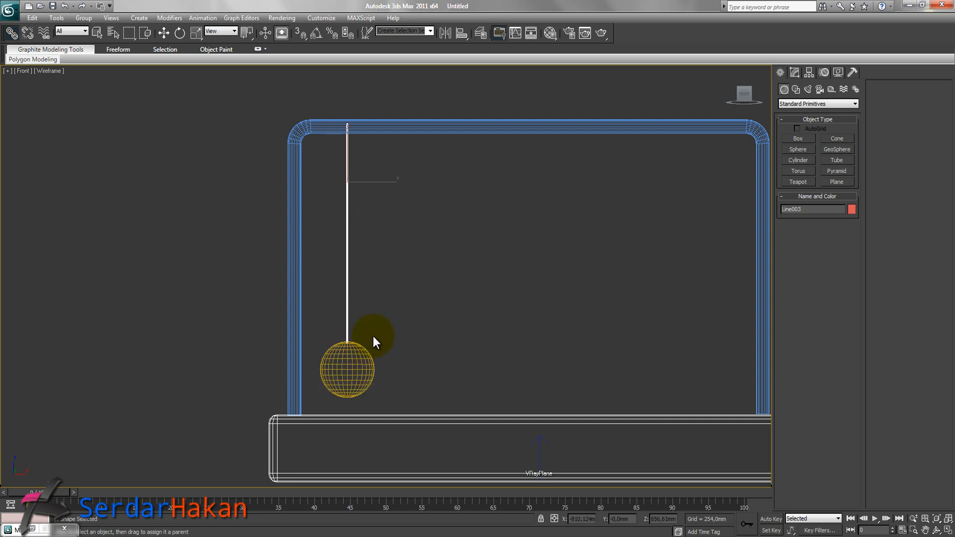
key(w)
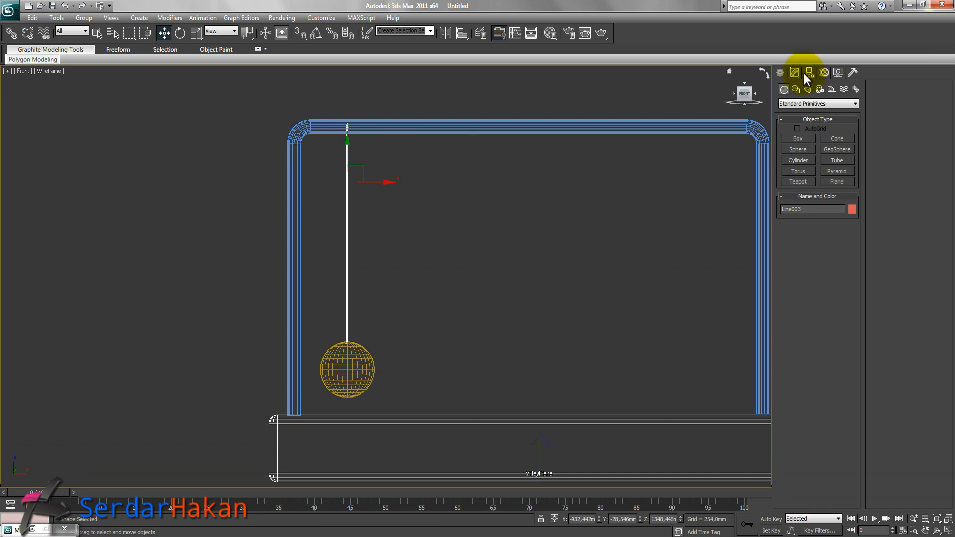
Turn on angle snap and test rotating the V line, undoing it, and then the sphere.
click(318, 33)
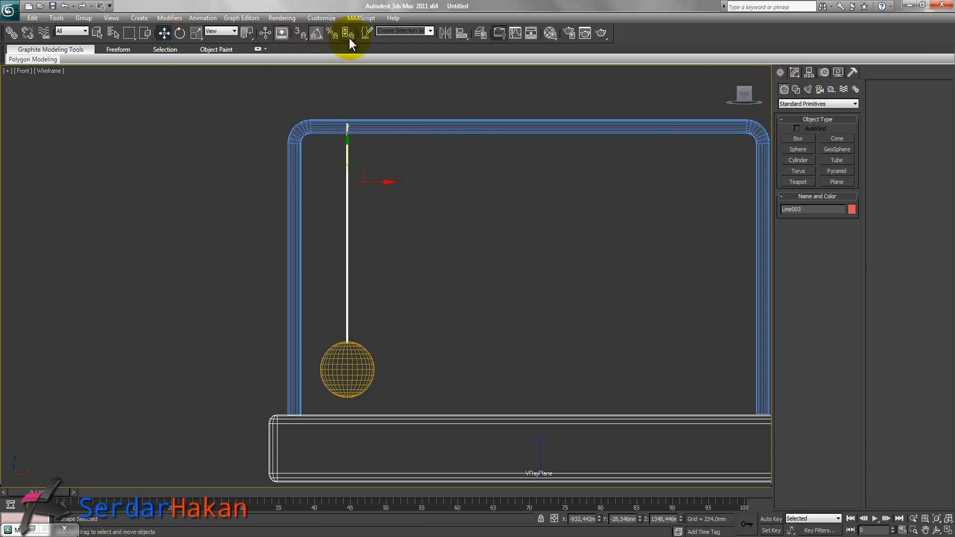
click(179, 33)
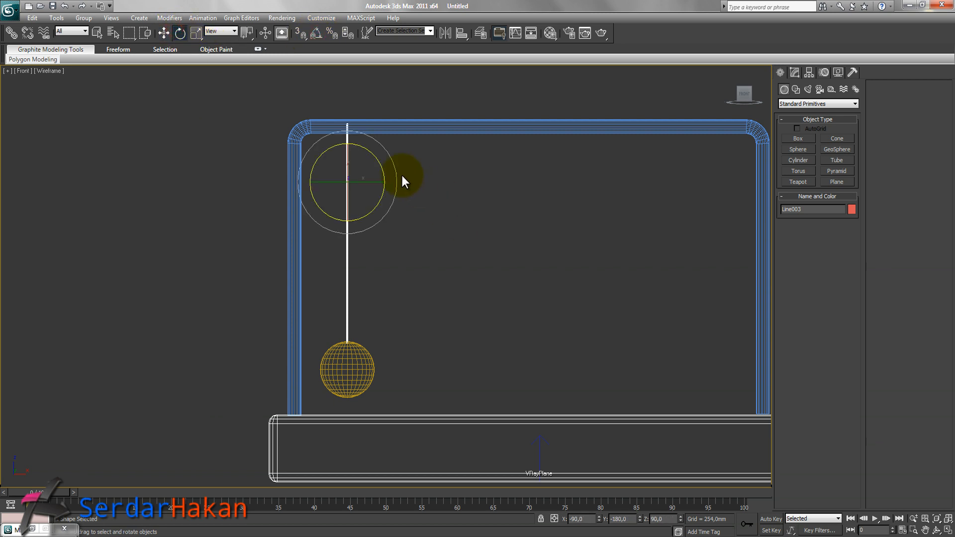
drag(394, 175, 401, 171)
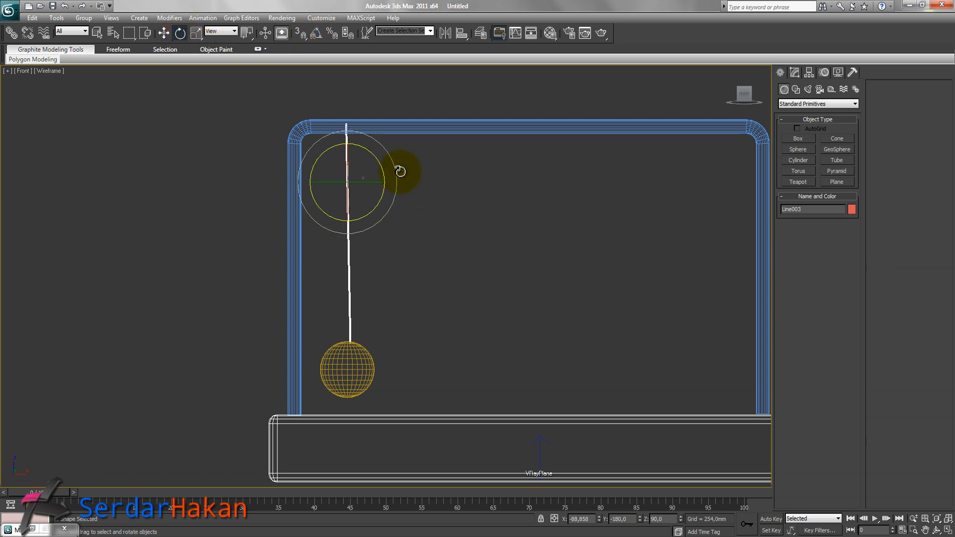
key(ctrl+z)
click(368, 361)
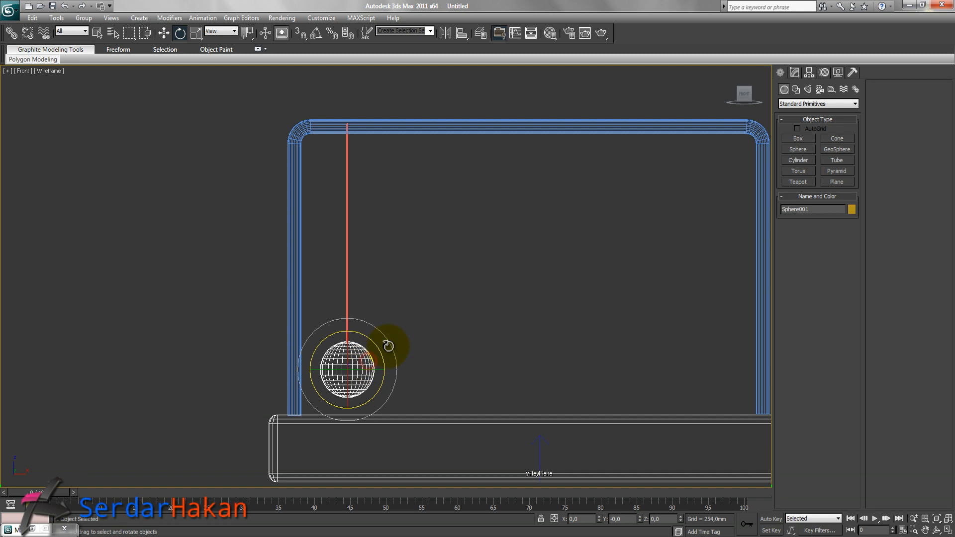
mouse_move(390, 343)
mouse_down()
mouse_move(389, 336)
mouse_move(399, 357)
mouse_move(390, 342)
mouse_up()
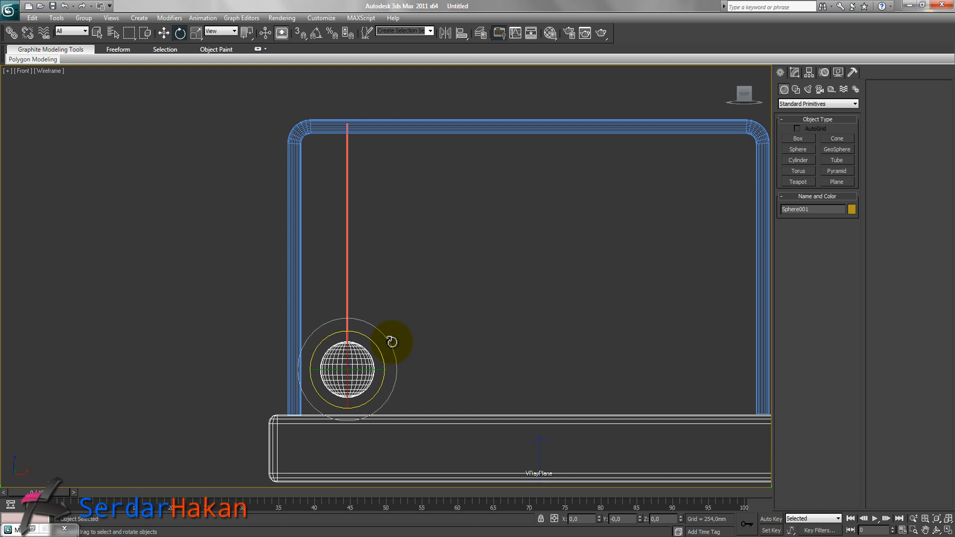
Move the sphere's pivot up to the top bar of the frame with Affect Pivot Only.
click(811, 74)
click(813, 138)
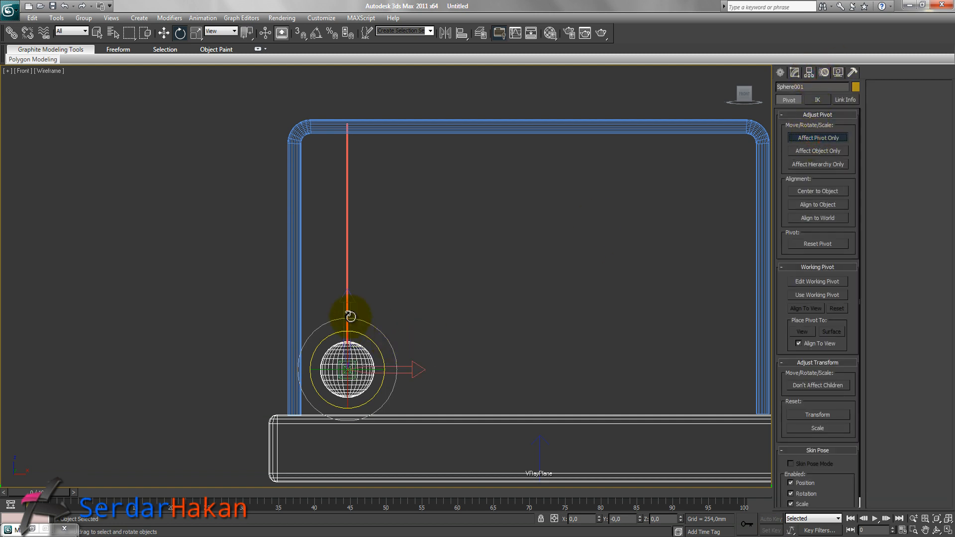
key(w)
drag(347, 339, 369, 97)
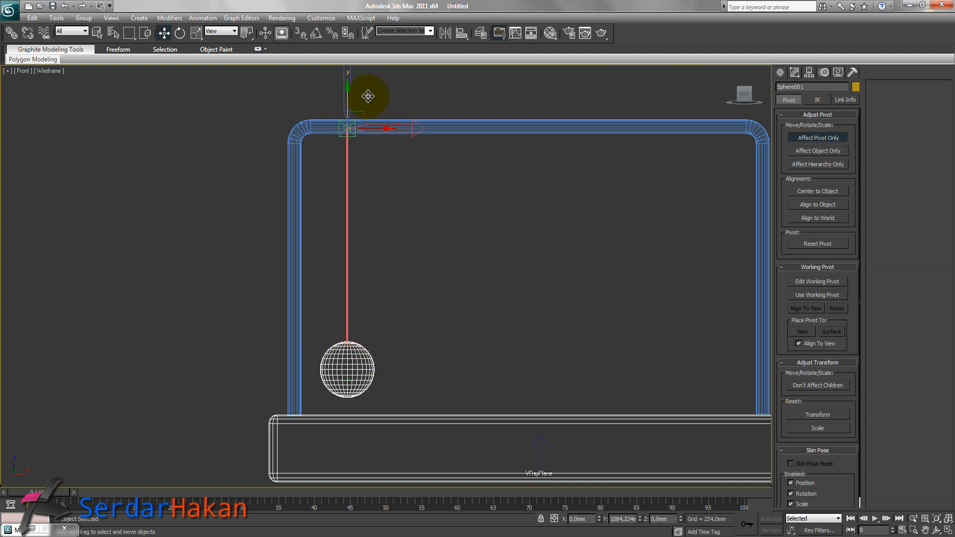
click(813, 136)
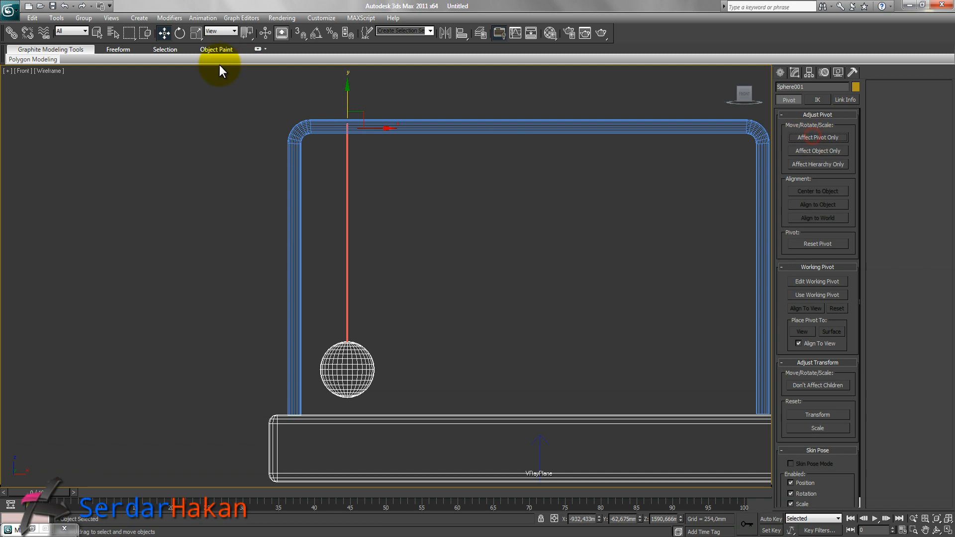
Try rotating the sphere around its new pivot at the frame top.
click(180, 33)
drag(391, 100, 377, 186)
key(w)
click(491, 268)
click(778, 73)
Shift-move the sphere with its line to the right to make a copy.
click(363, 371)
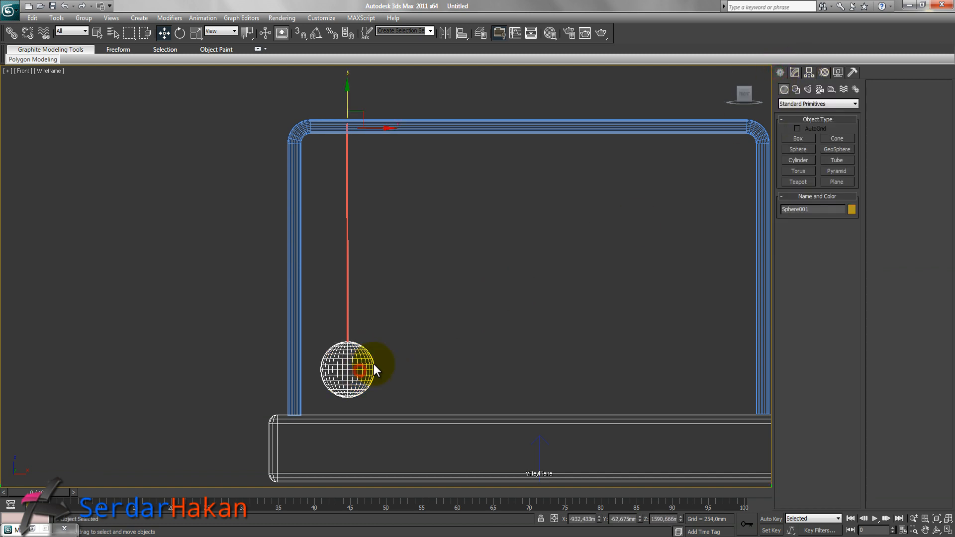
shift+drag(377, 128, 417, 136)
key(Escape)
ctrl+drag(329, 297, 432, 311)
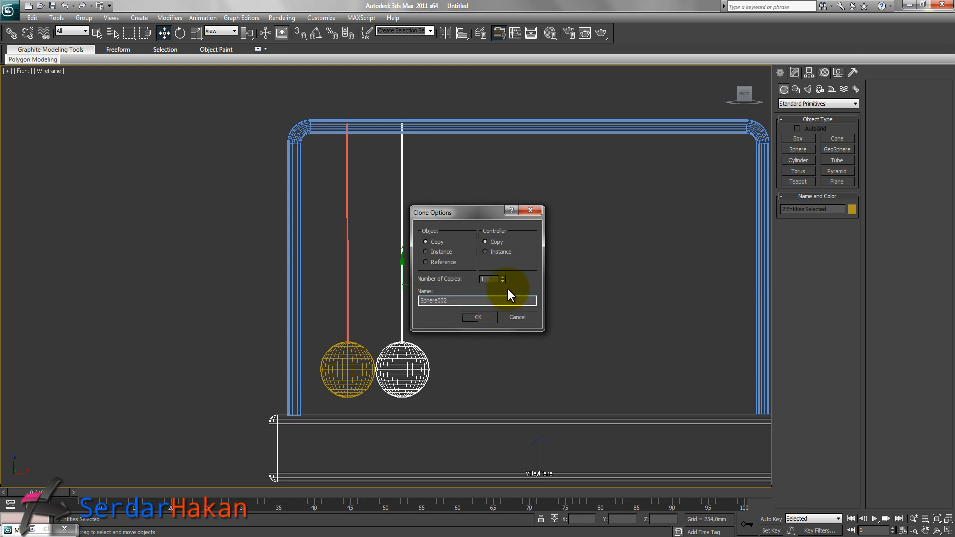
click(480, 319)
Clone the rightmost sphere and line as 2 more copies spaced to the right.
middle_drag(663, 319, 472, 306)
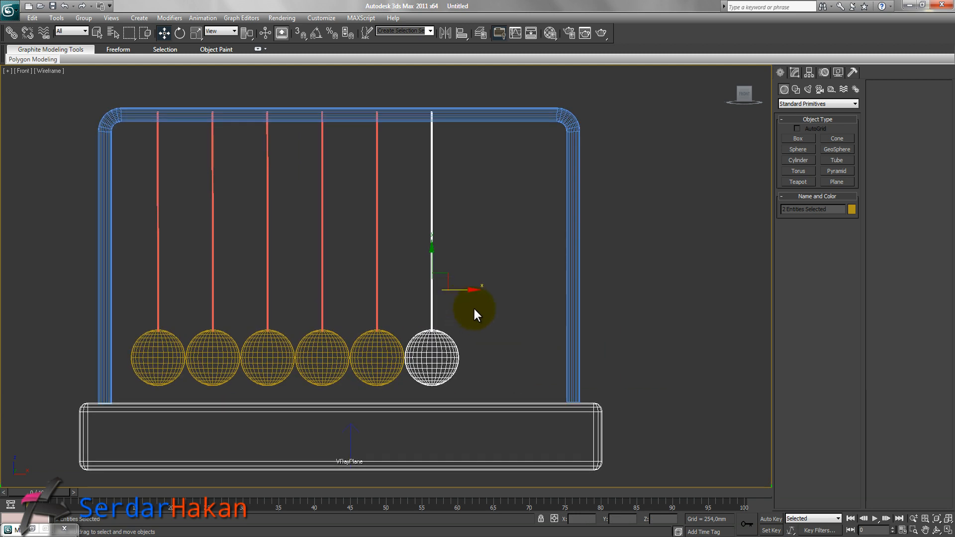
shift+drag(470, 290, 519, 299)
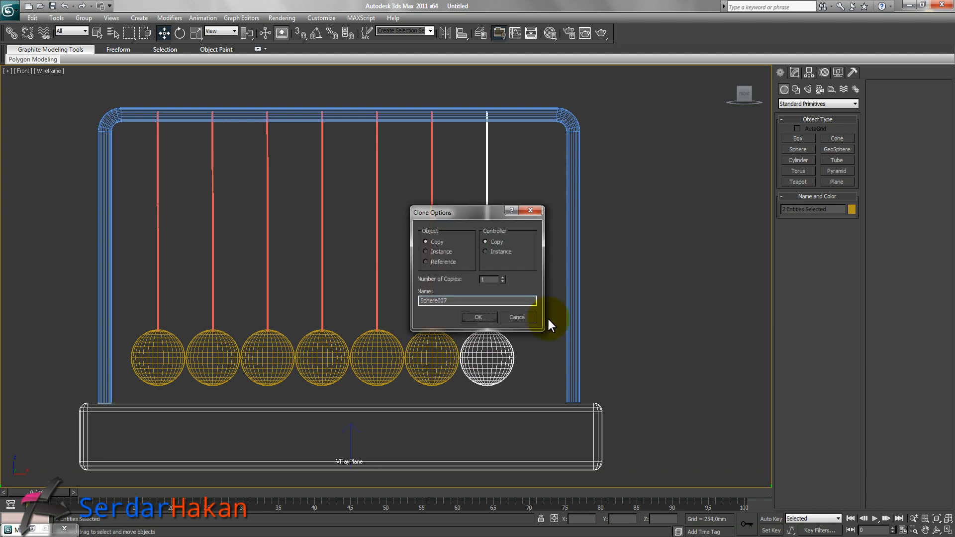
click(478, 317)
Select all eight spheres with their lines and move them to centre between the frame posts.
click(655, 254)
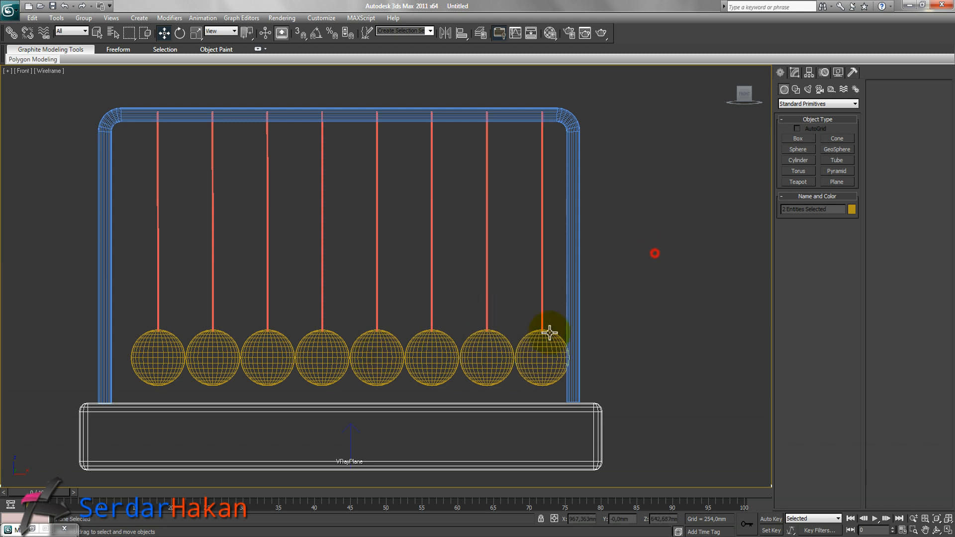
drag(615, 288, 134, 369)
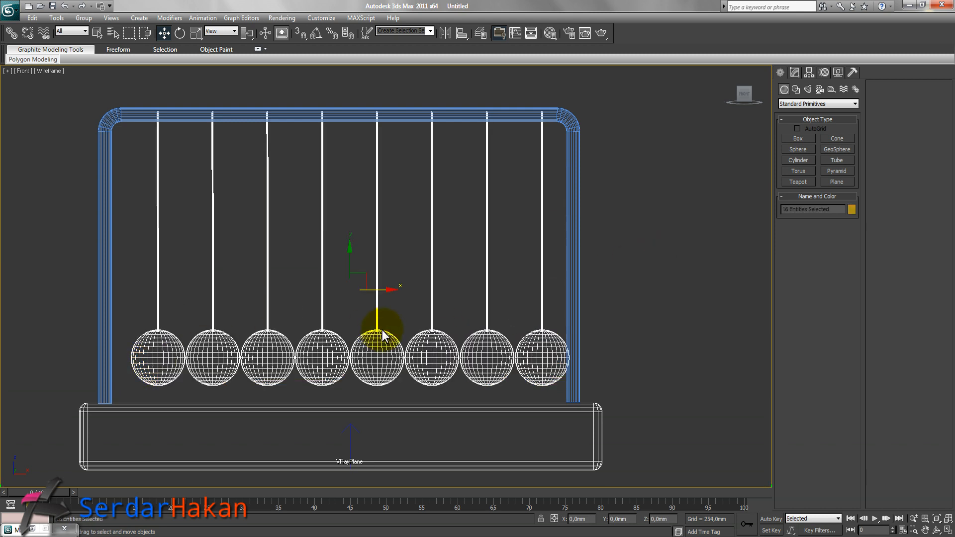
drag(373, 290, 369, 291)
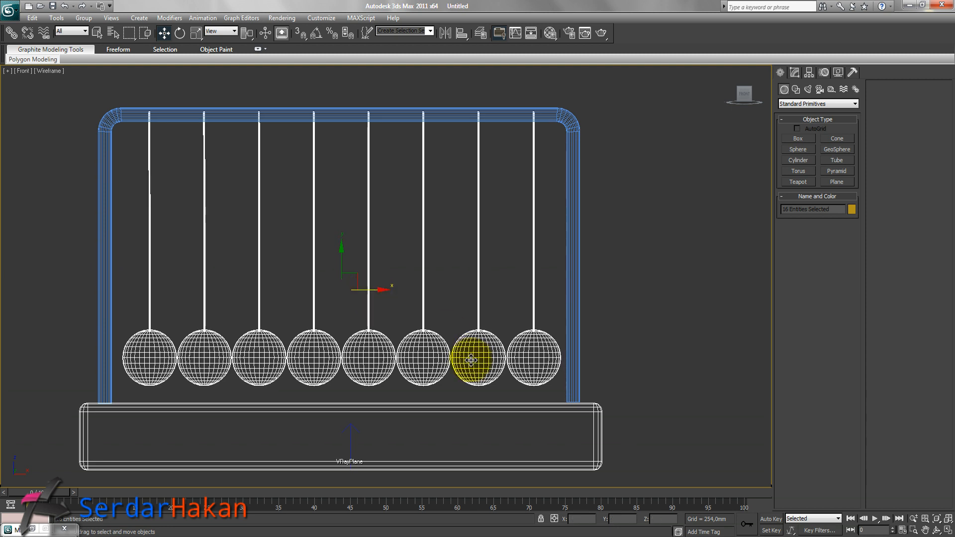
click(649, 307)
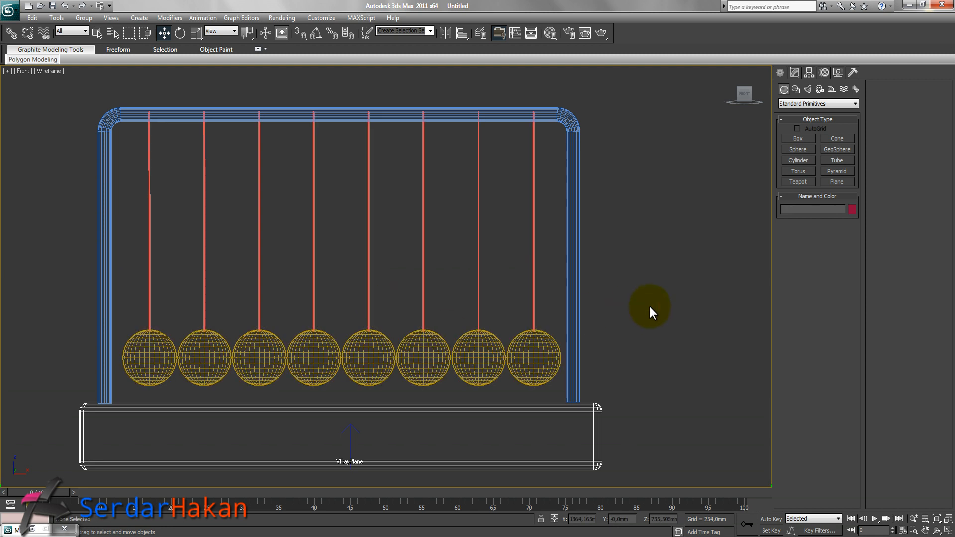
Examine the finished cradle in a maximized perspective view from several angles.
click(948, 530)
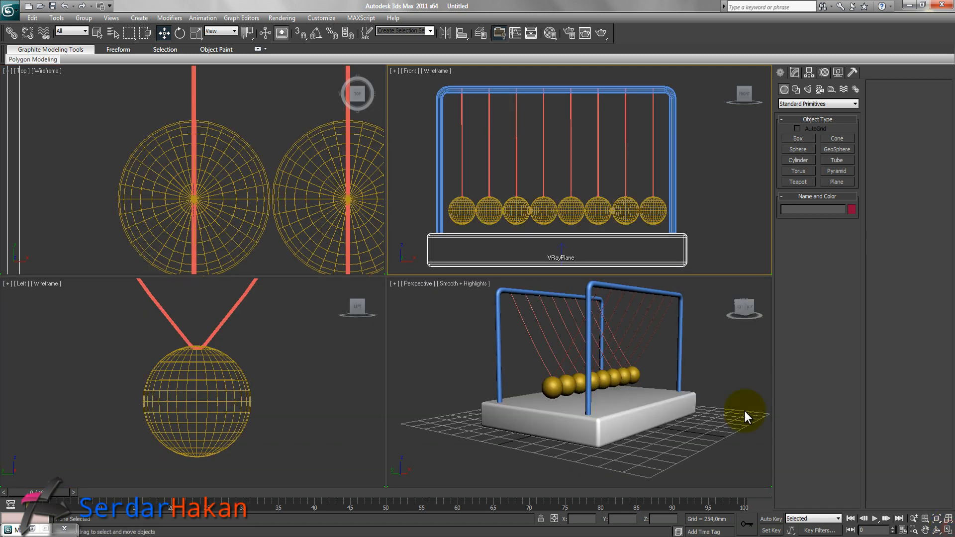
click(695, 360)
click(949, 530)
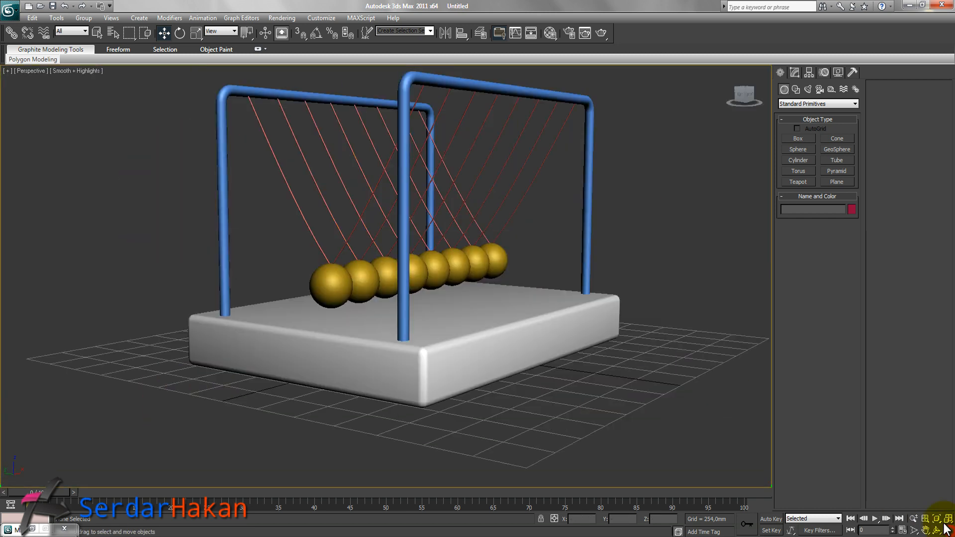
alt+middle_drag(351, 299, 373, 294)
alt+middle_drag(443, 352, 453, 342)
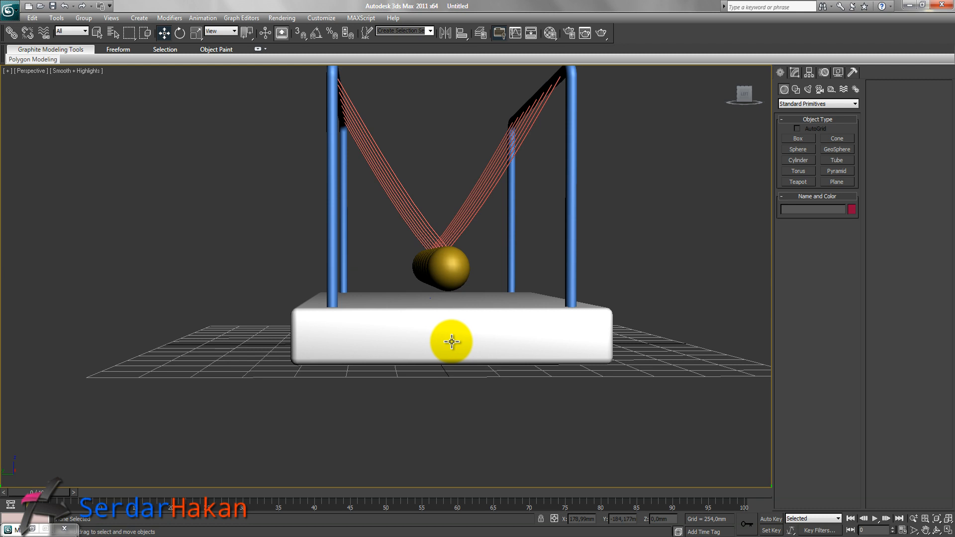
middle_drag(566, 286, 512, 313)
key(7)
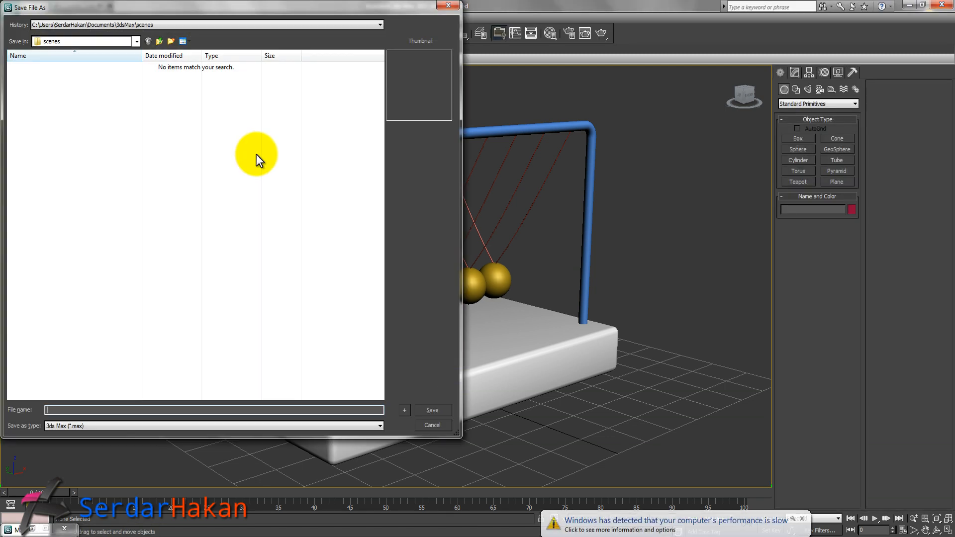
Save the scene as newton_1 inside the newton folder on the Desktop.
click(91, 46)
click(88, 46)
click(86, 46)
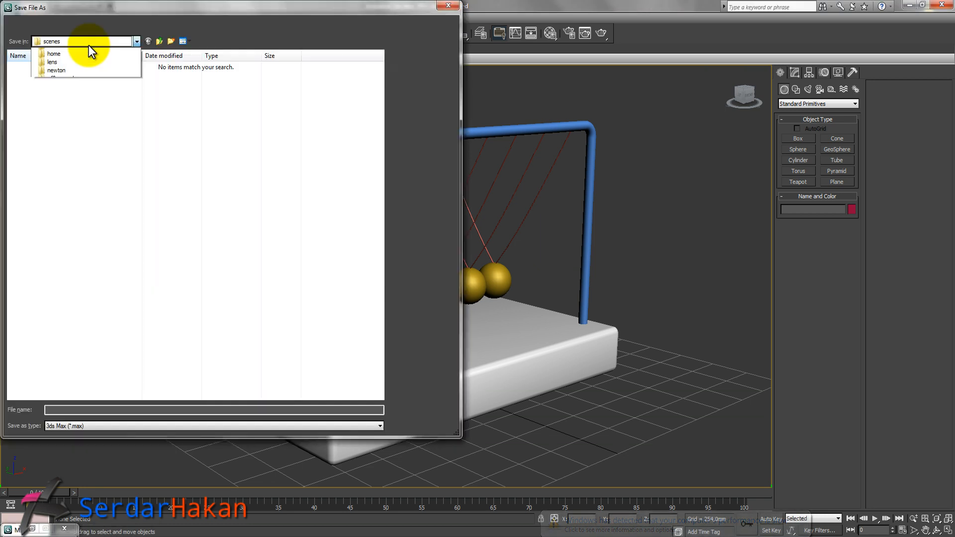
click(85, 50)
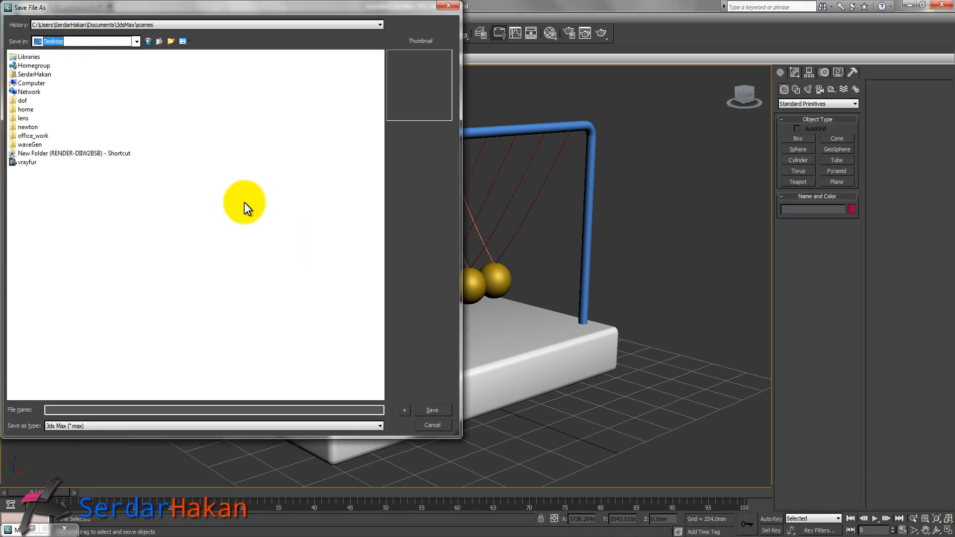
click(92, 412)
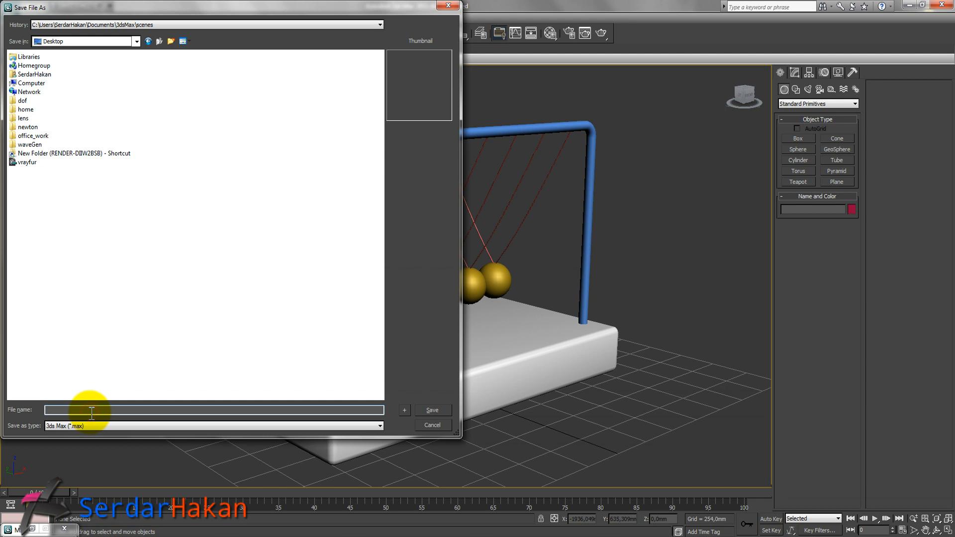
text(newton)
key(Return)
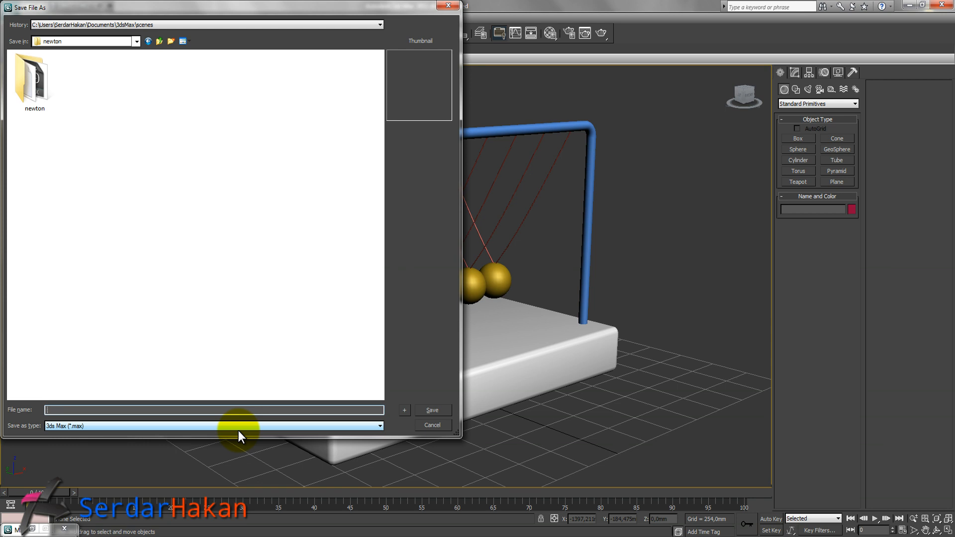
text(new)
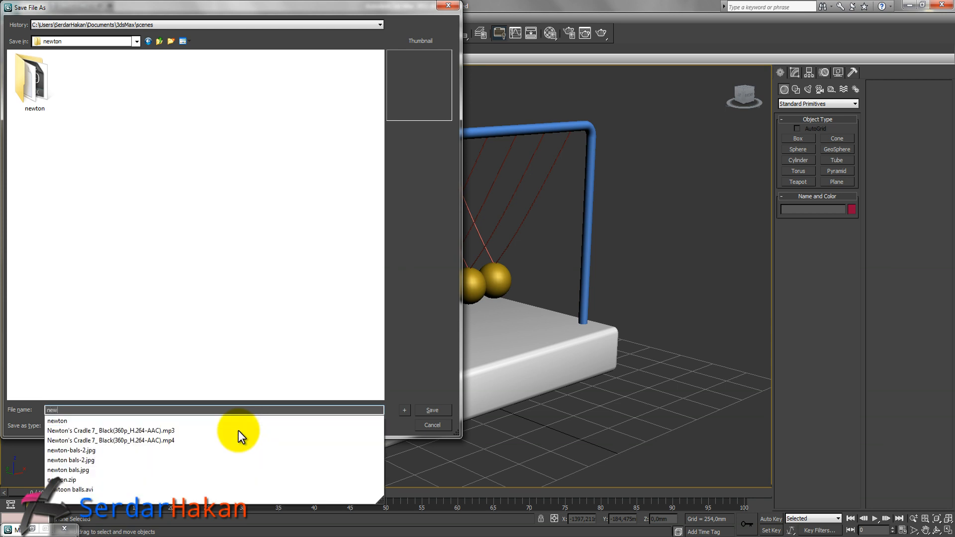
text(ton)
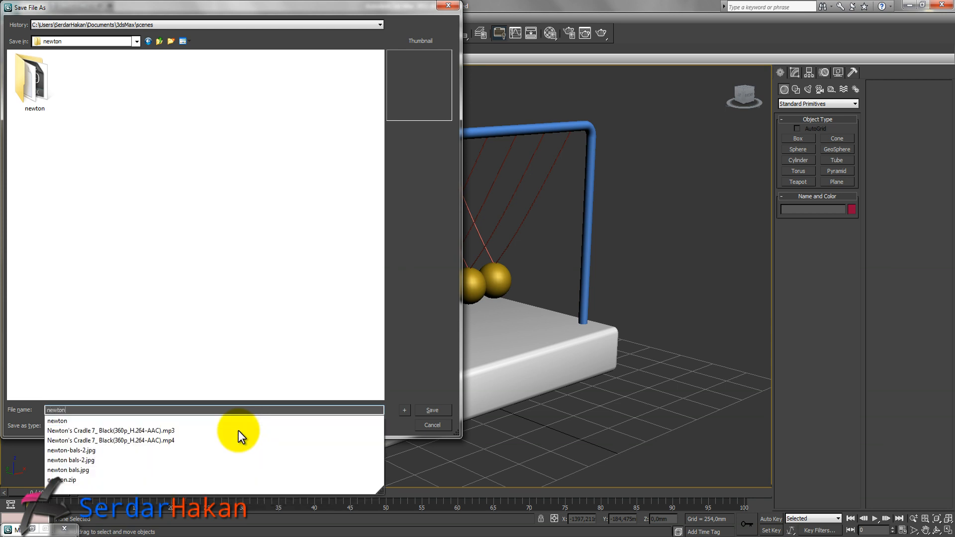
text(_1)
key(Return)
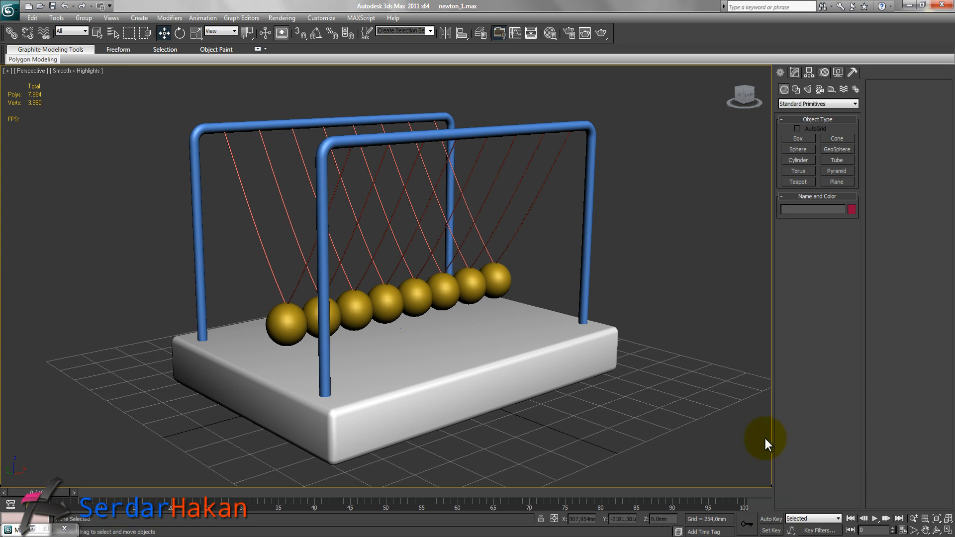
Open Render Setup, render the perspective view with V-Ray, then close the render windows.
click(278, 19)
click(303, 42)
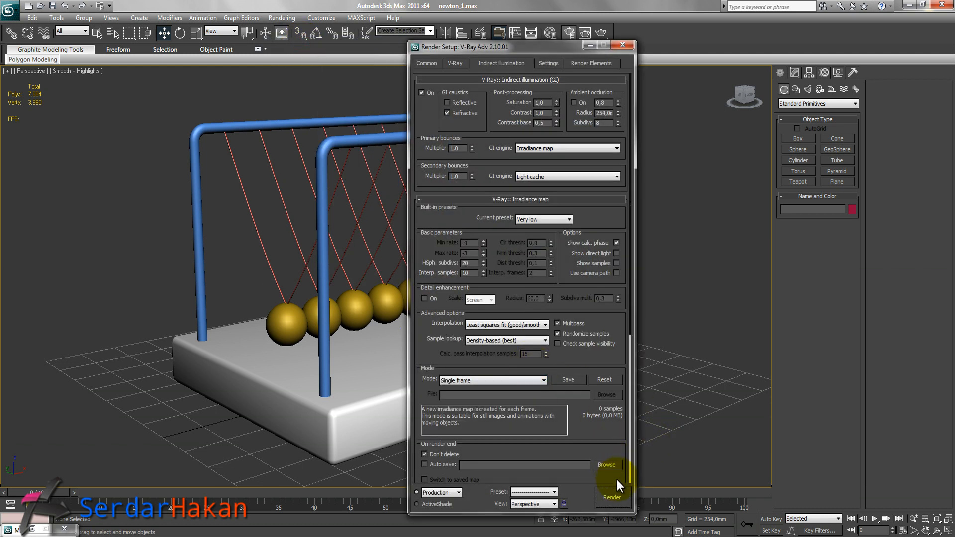
click(612, 497)
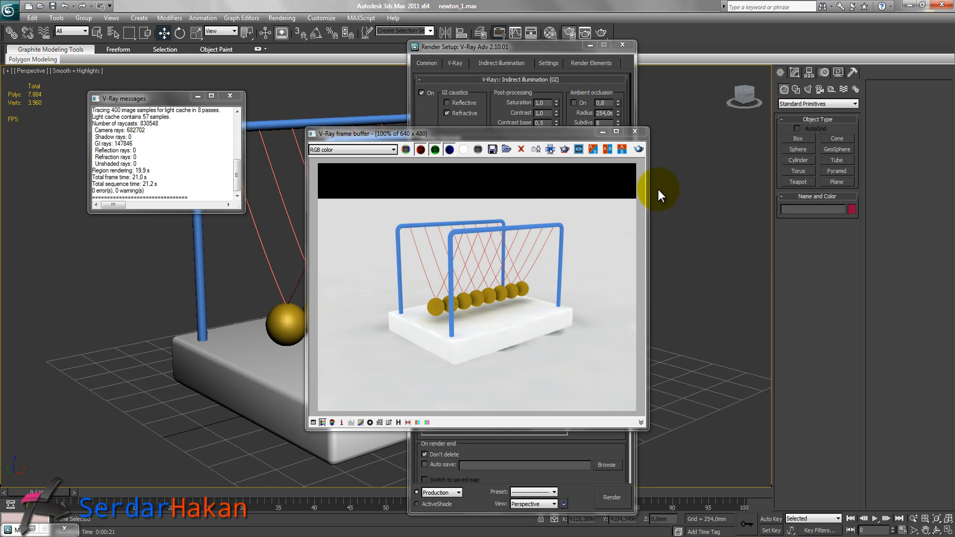
click(640, 138)
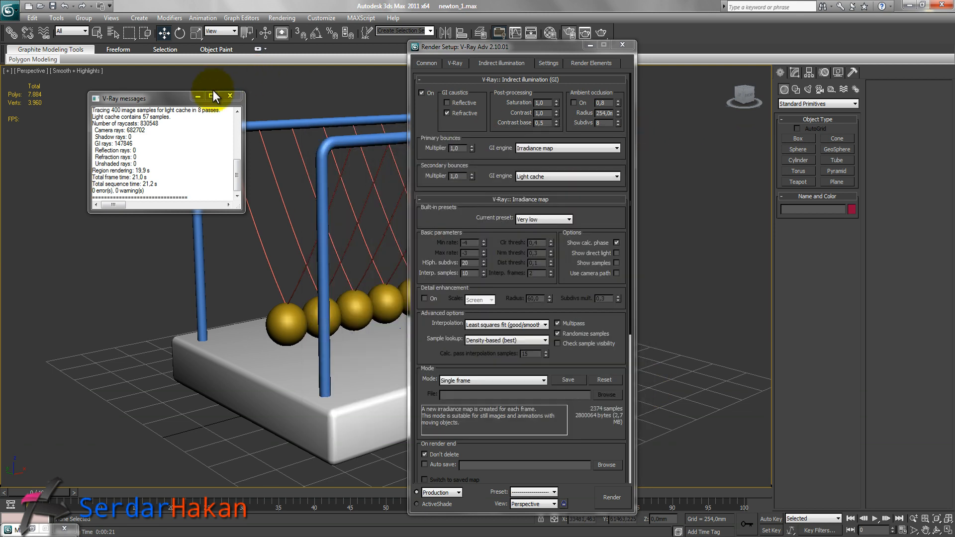
click(230, 96)
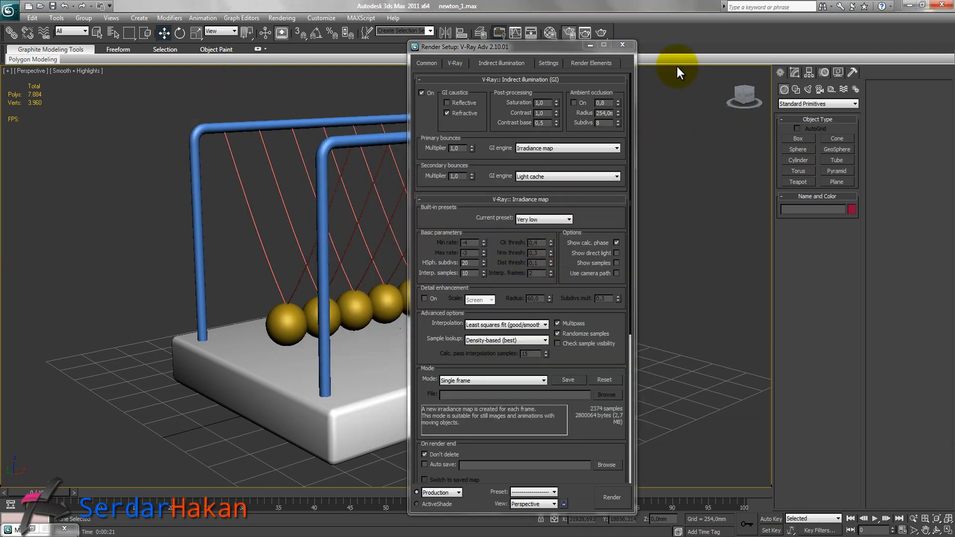
click(622, 44)
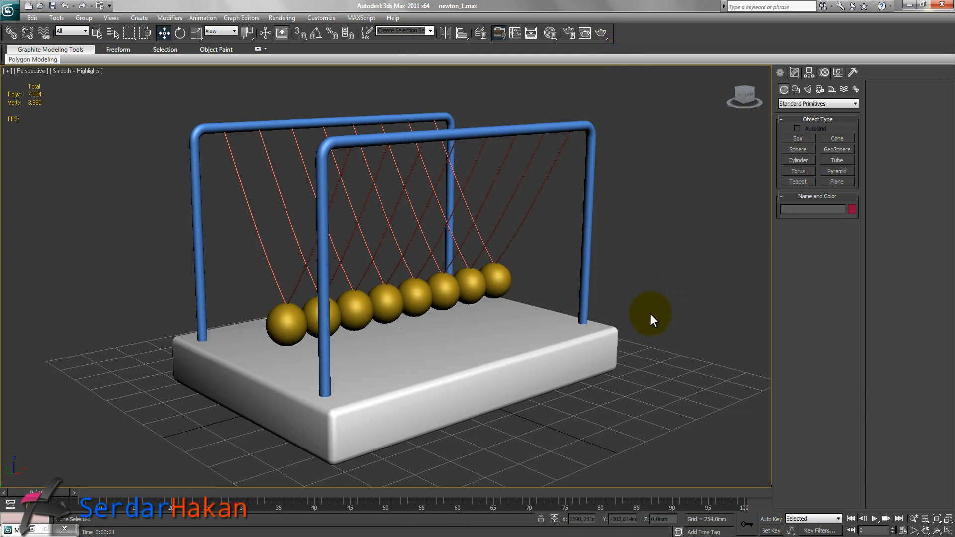
Assign a VRayHDRI map to V-Ray's reflection/refraction environment override.
key(m)
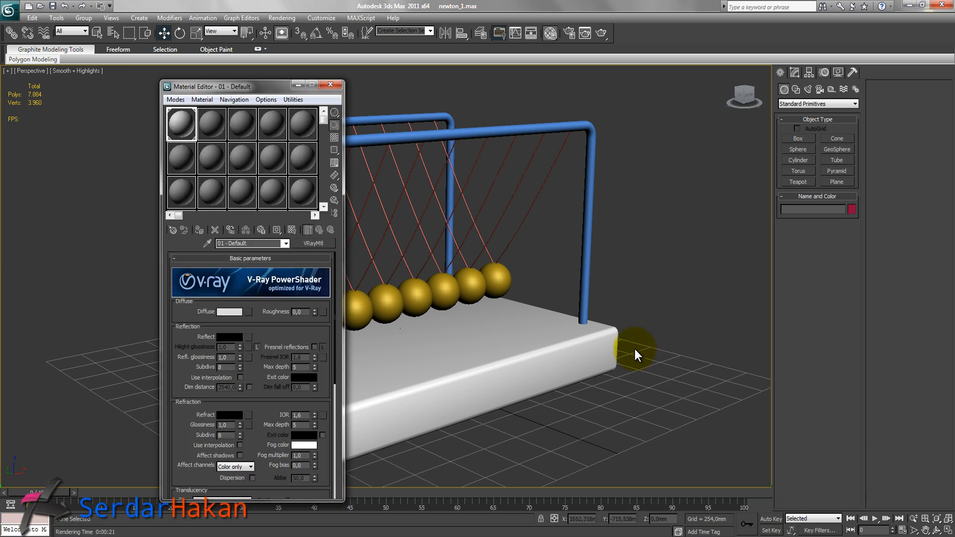
click(280, 18)
click(290, 44)
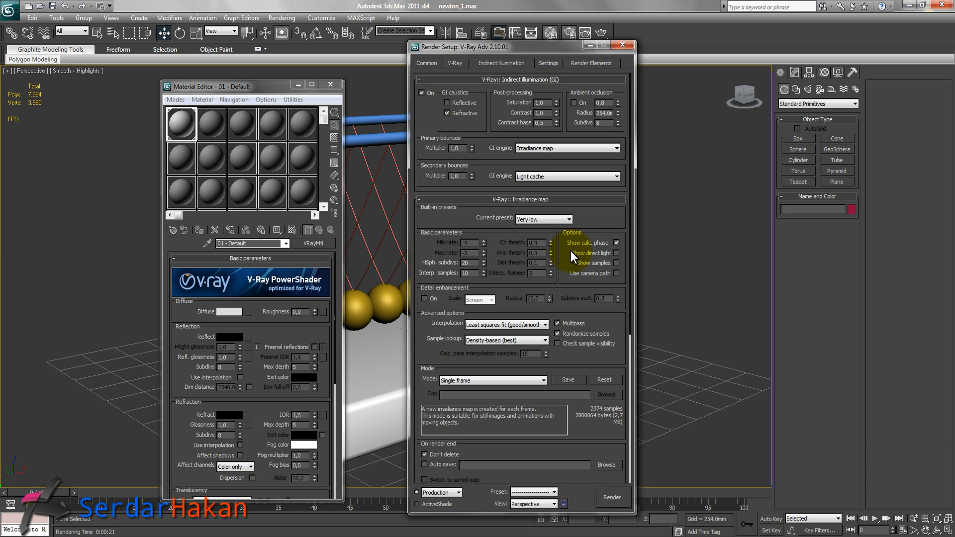
click(456, 63)
click(425, 263)
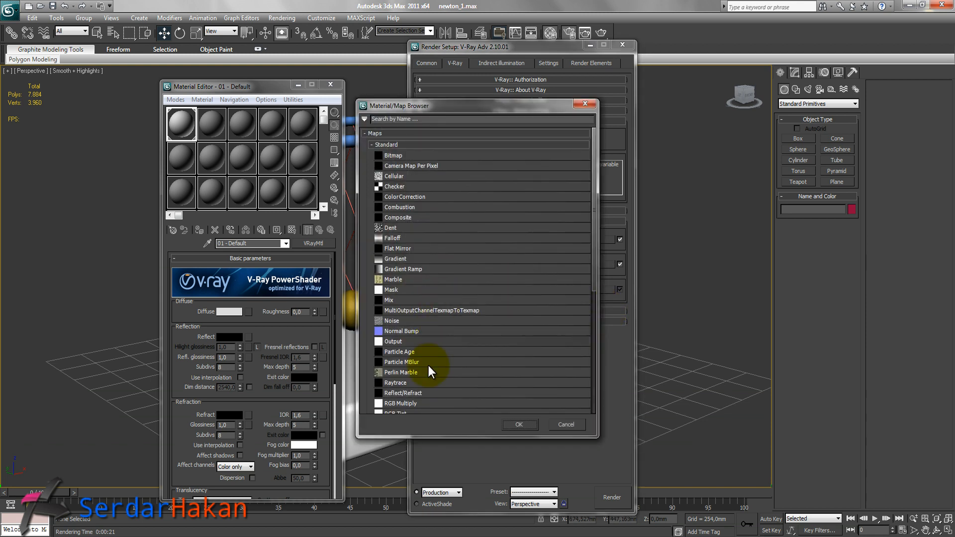
scroll(466, 364, down, 5)
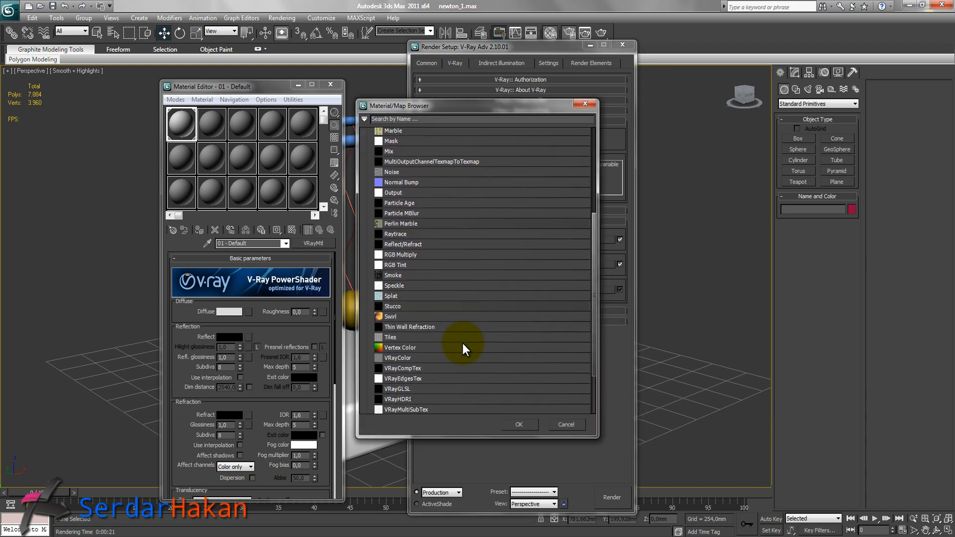
double_click(416, 386)
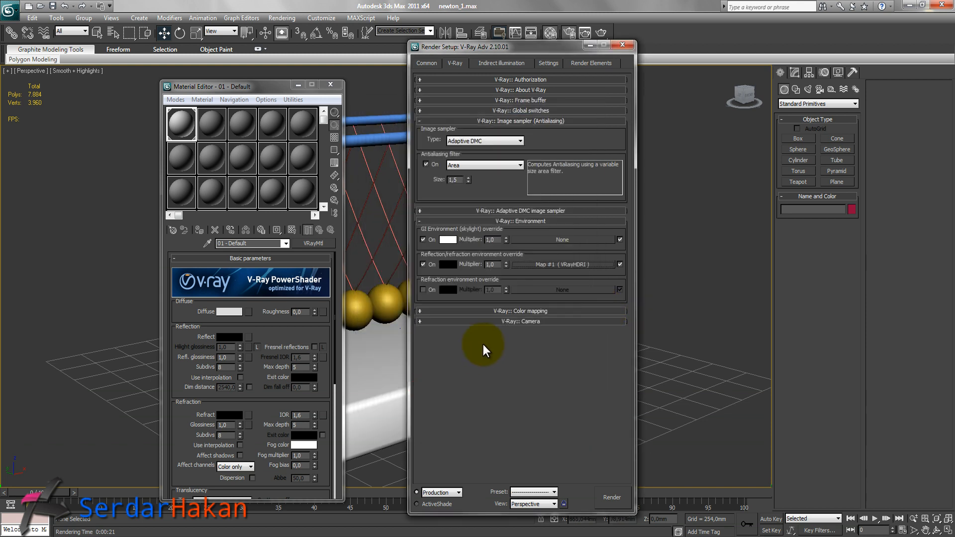
Instance the HDRI map into a Material Editor slot and load the app_hallway HDR image from the hdri folder.
drag(557, 264, 212, 128)
click(233, 324)
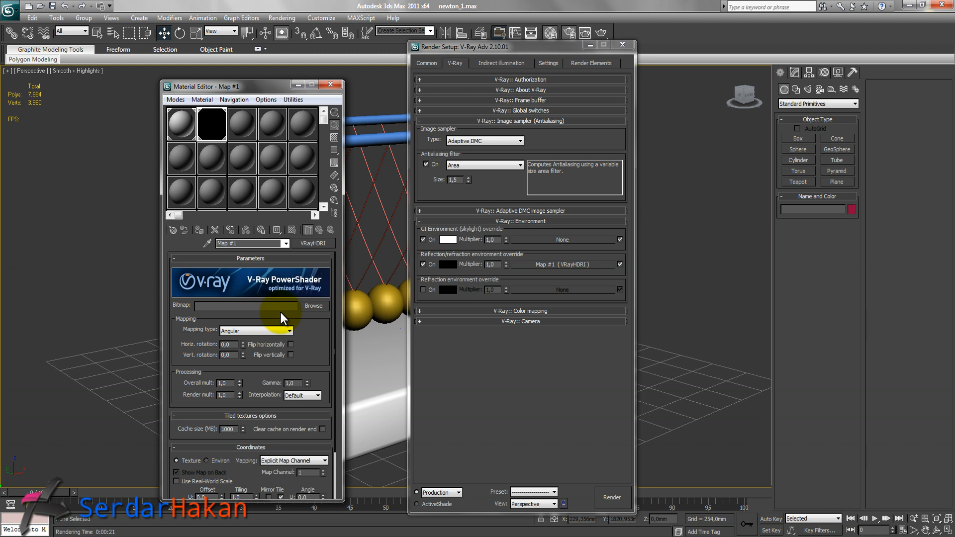
click(314, 307)
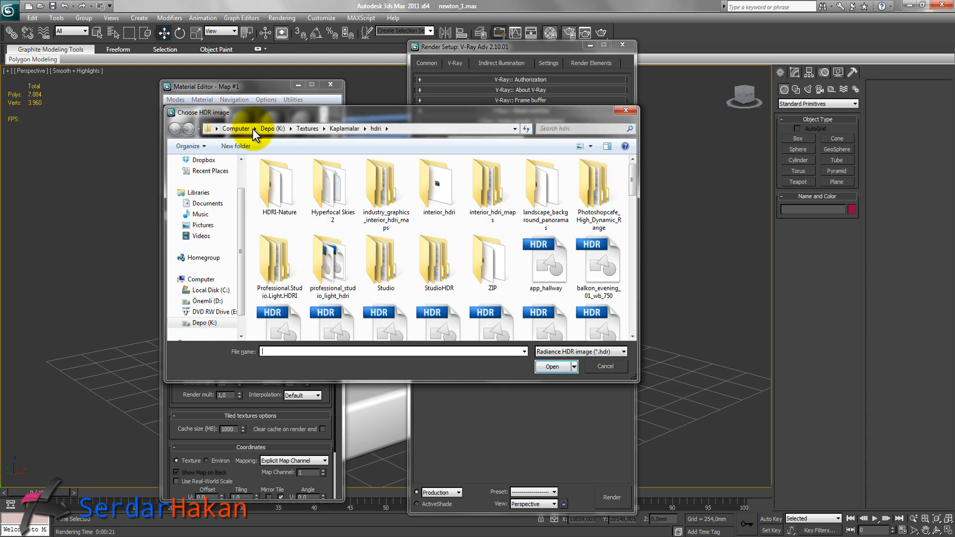
click(254, 128)
click(276, 173)
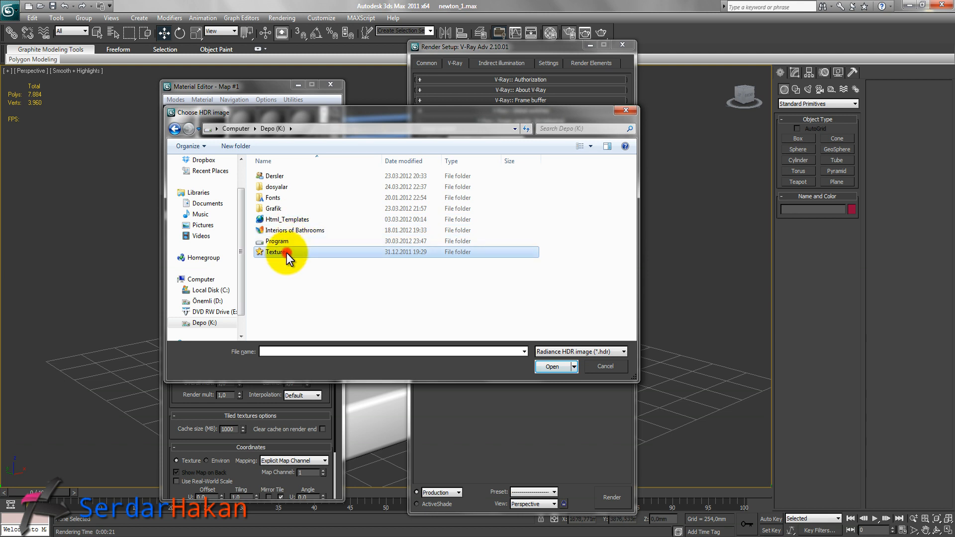
double_click(287, 252)
click(286, 199)
double_click(286, 200)
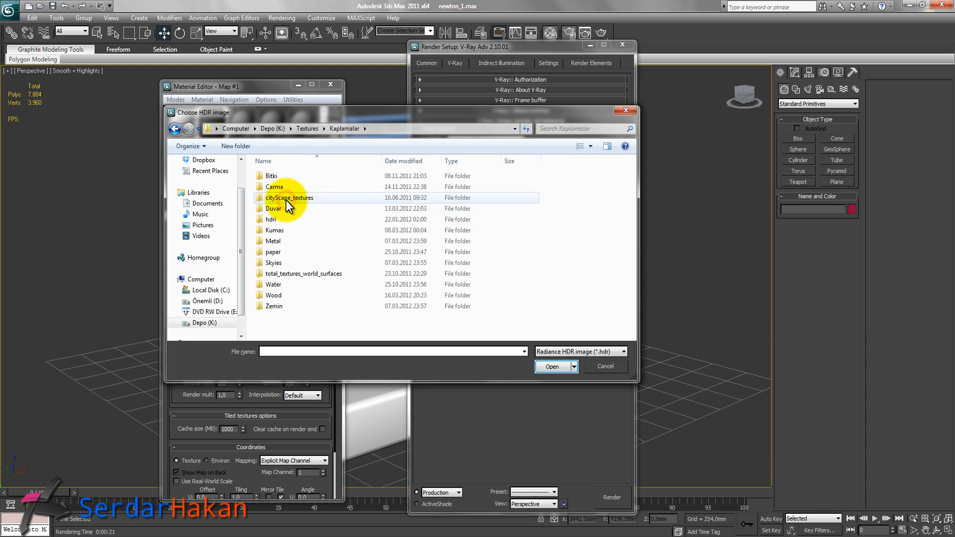
click(277, 219)
double_click(277, 220)
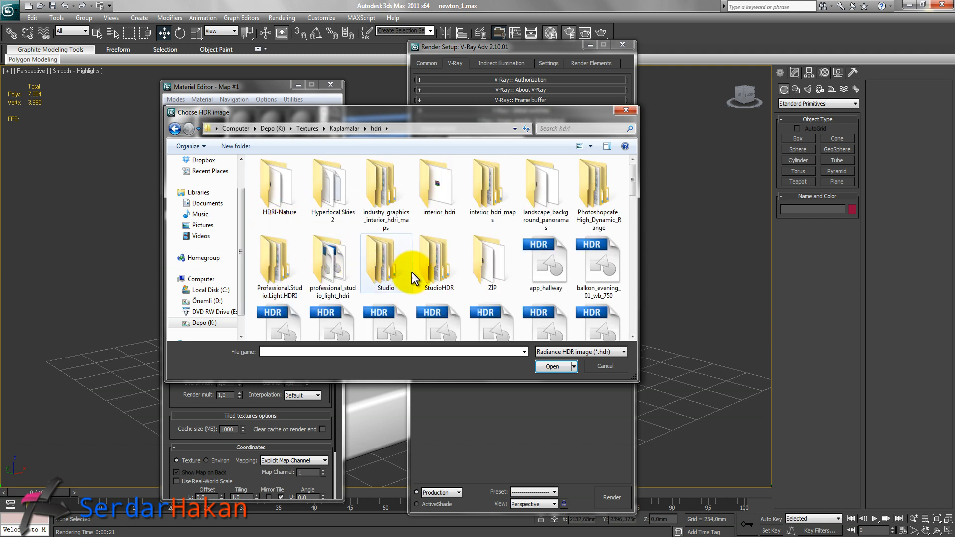
double_click(542, 269)
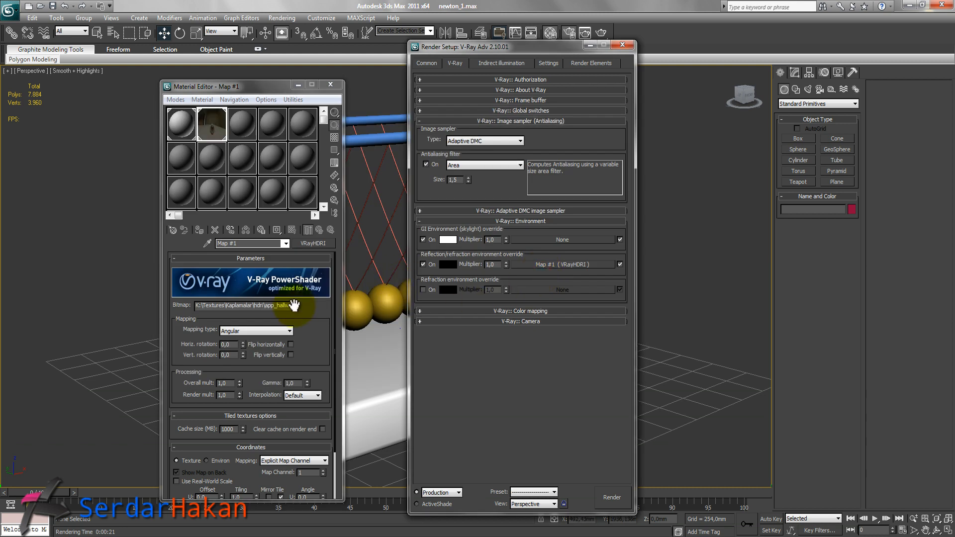
Set the HDRI map's overall multiplier to 2 and its mapping type to Spherical.
click(227, 345)
click(231, 383)
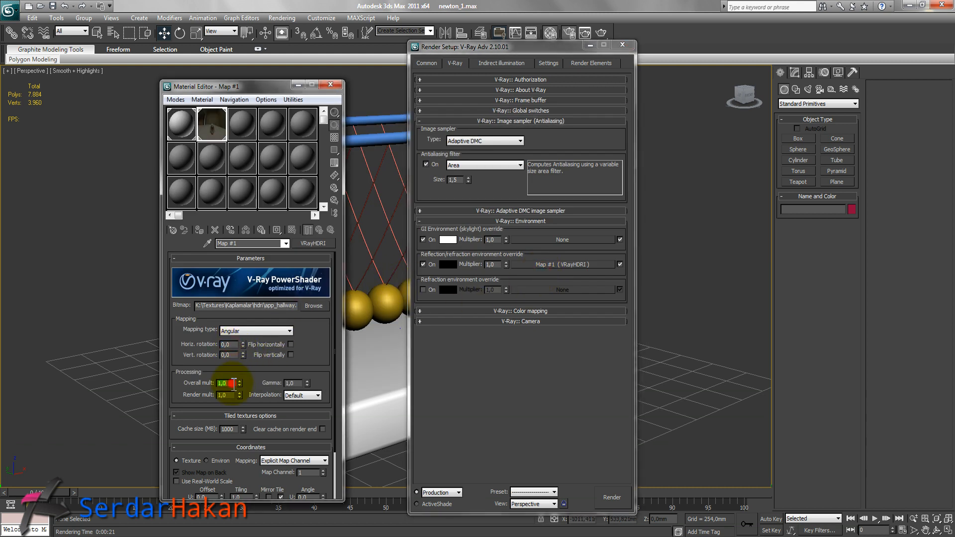
text(2)
key(Return)
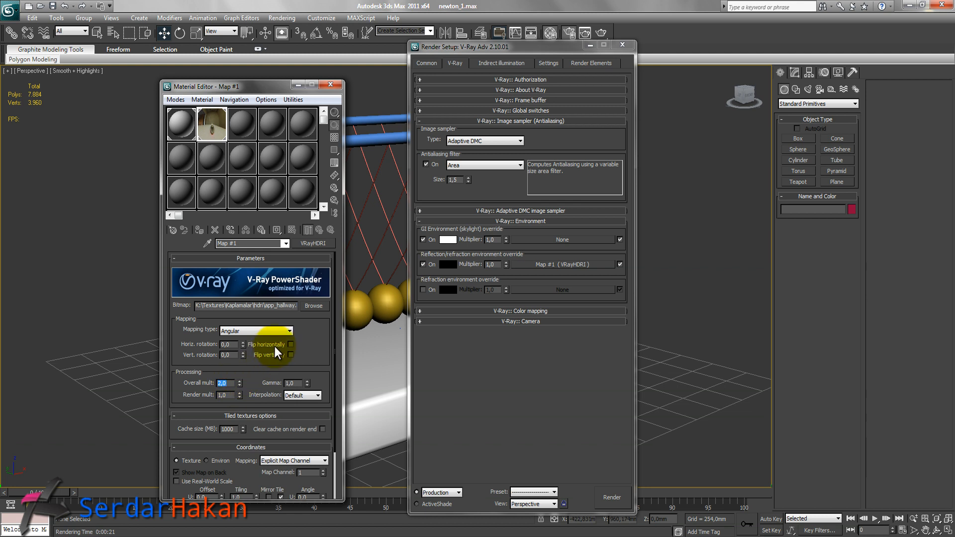
click(264, 329)
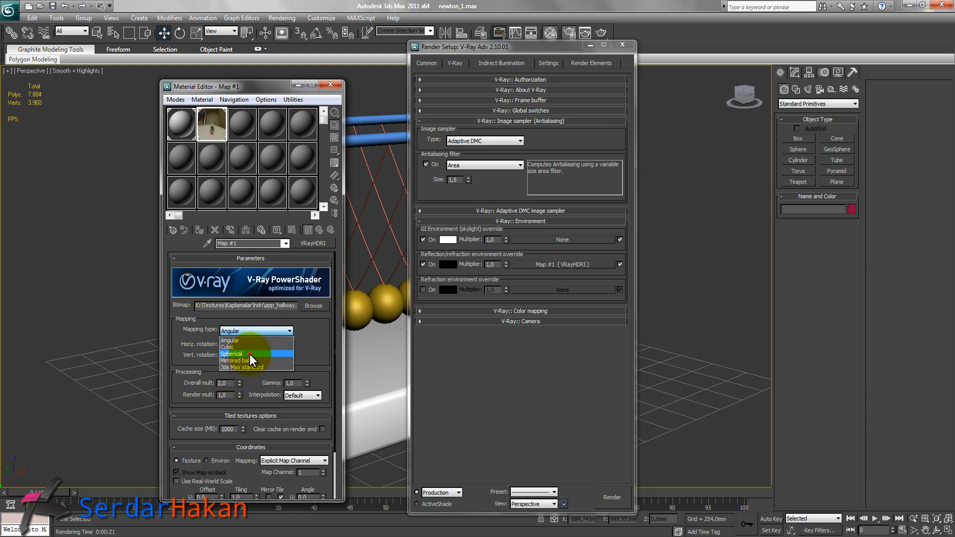
click(249, 354)
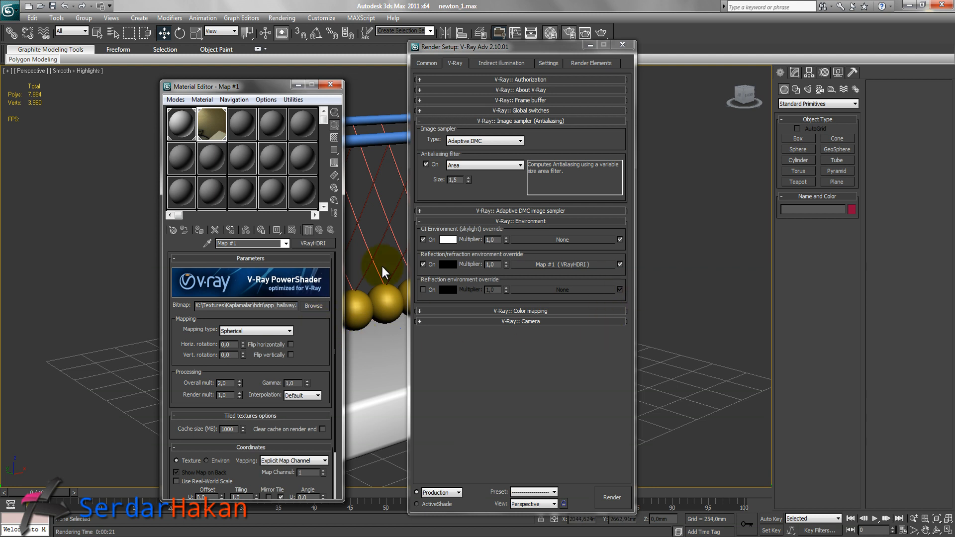
Assign a Gradient map as the environment background map and instance it into an empty Material Editor slot.
click(238, 124)
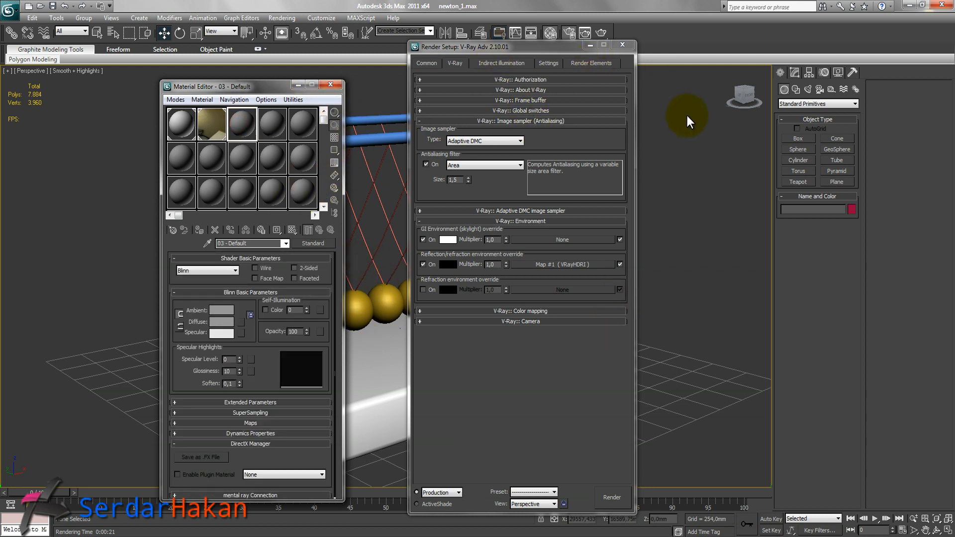
key(8)
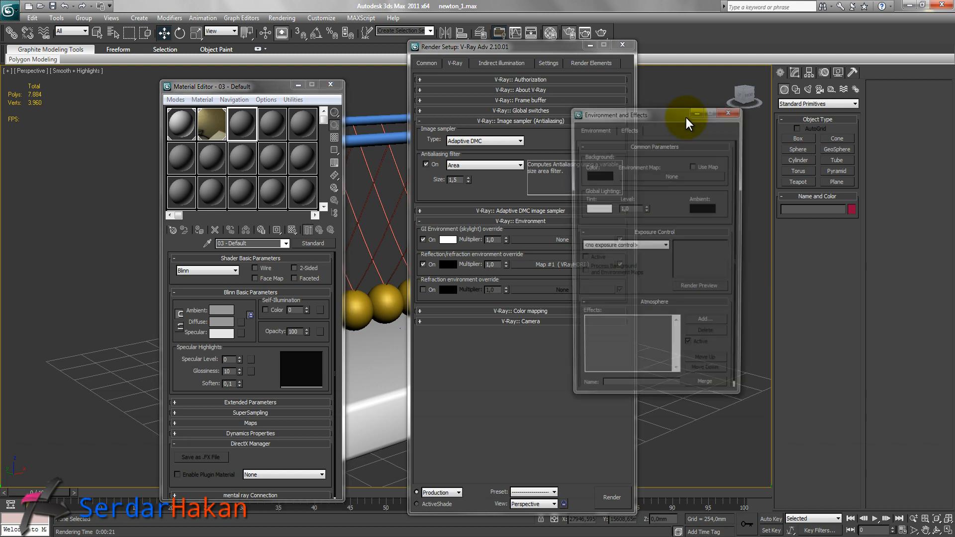
click(663, 176)
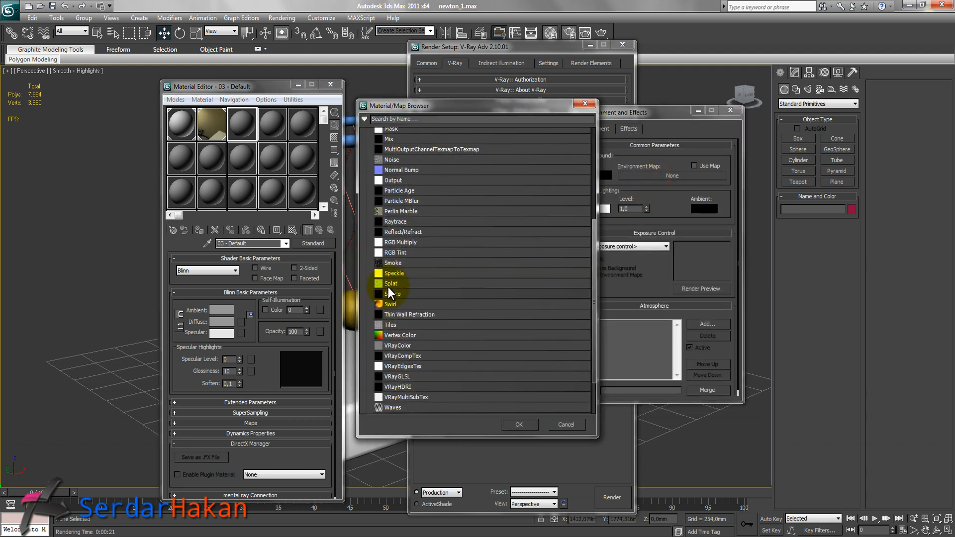
scroll(443, 229, up, 5)
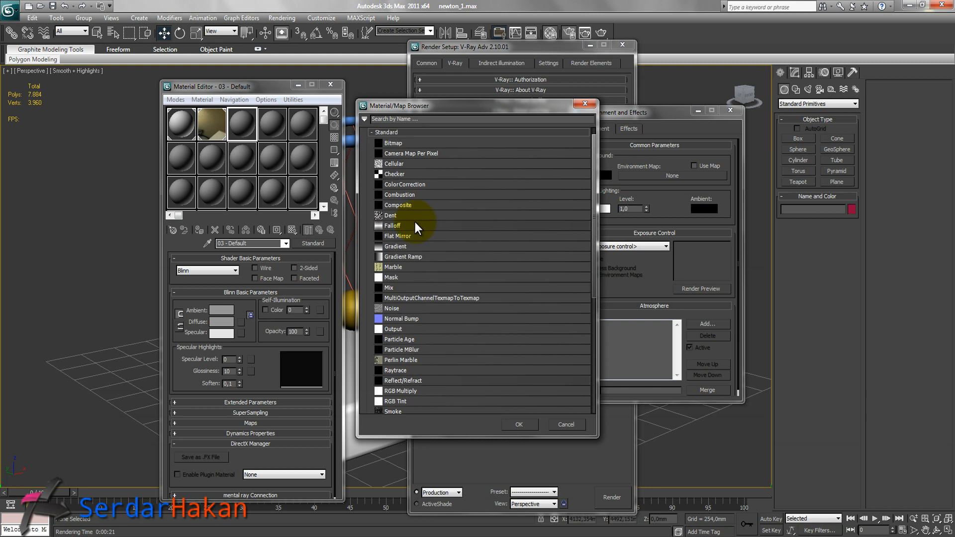
scroll(414, 231, up, 1)
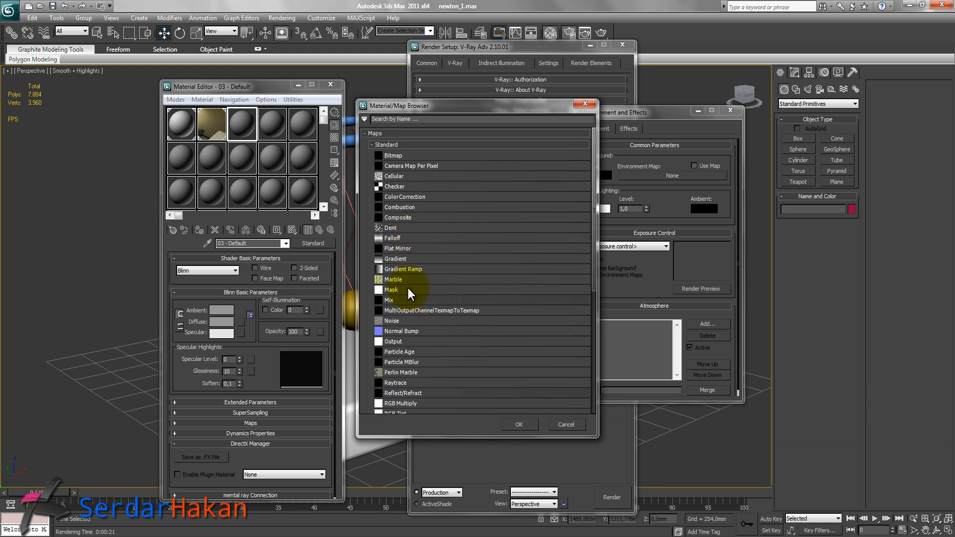
double_click(402, 260)
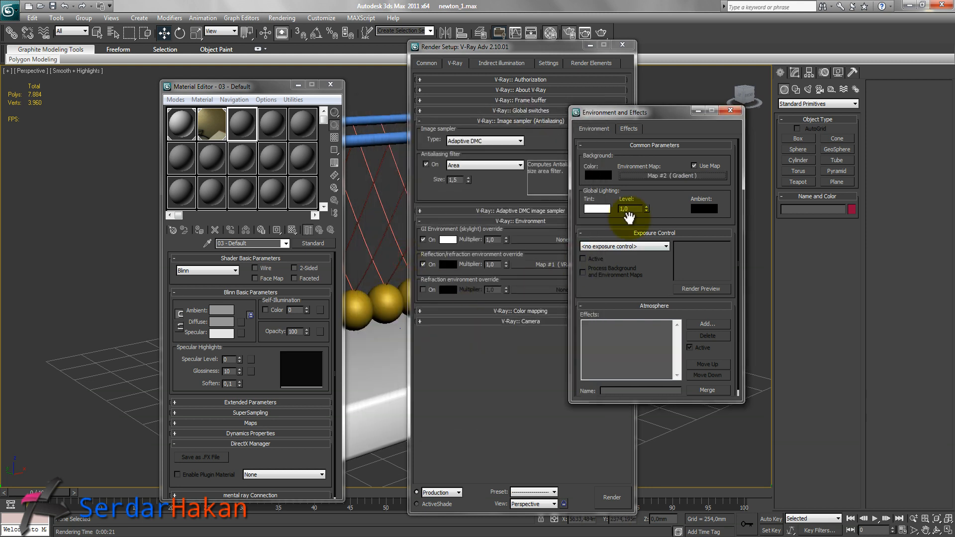
drag(680, 178, 251, 135)
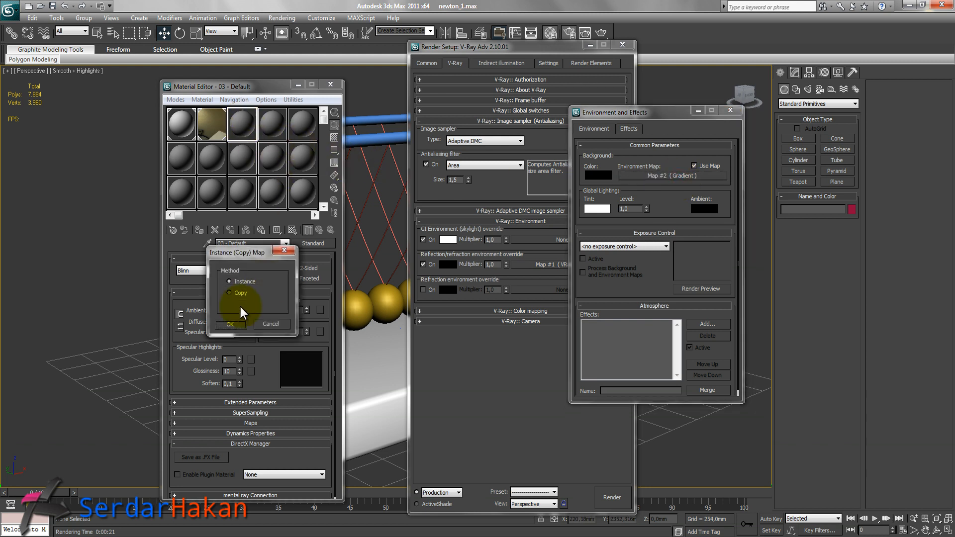
click(234, 322)
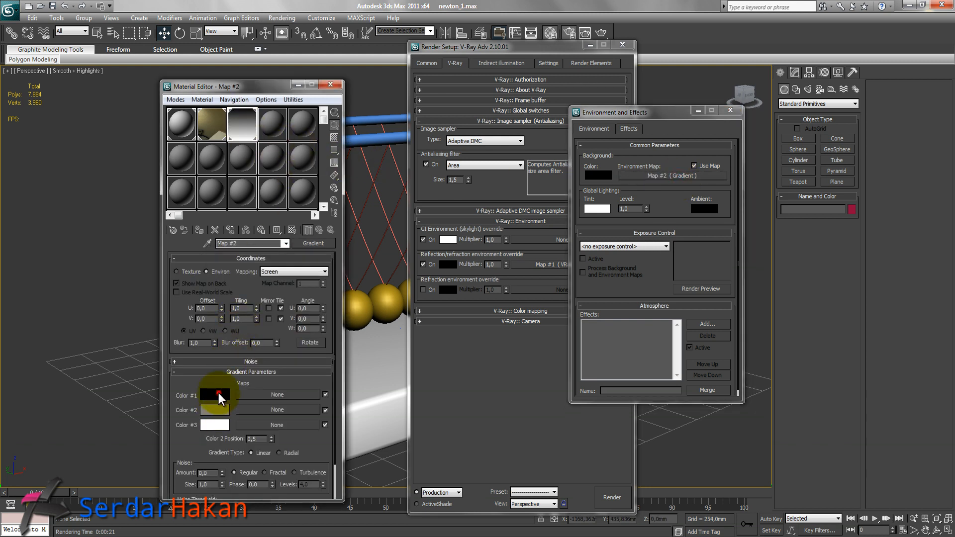
Set the gradient's Color #1 to gray 153 and close the Environment and Render Setup dialogs.
click(215, 395)
drag(292, 70, 295, 112)
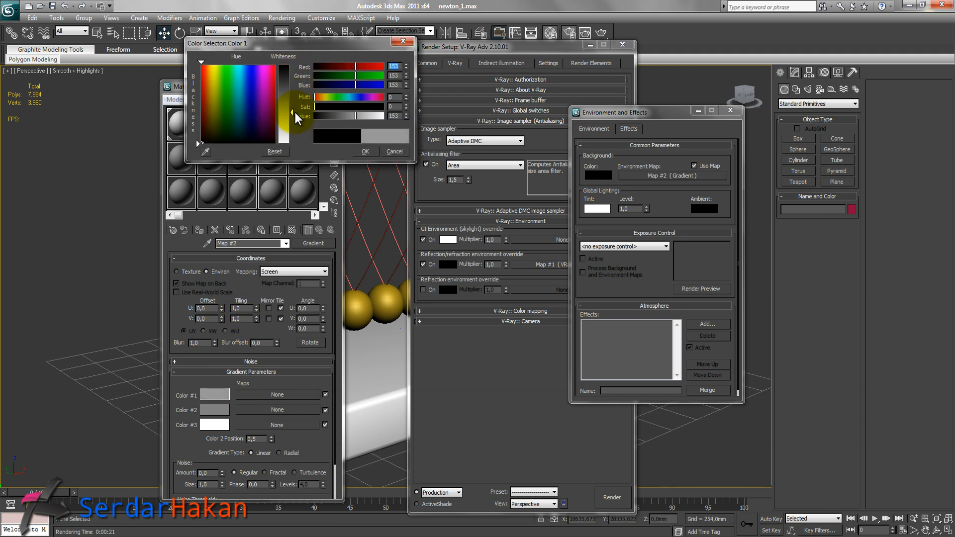
drag(324, 47, 476, 125)
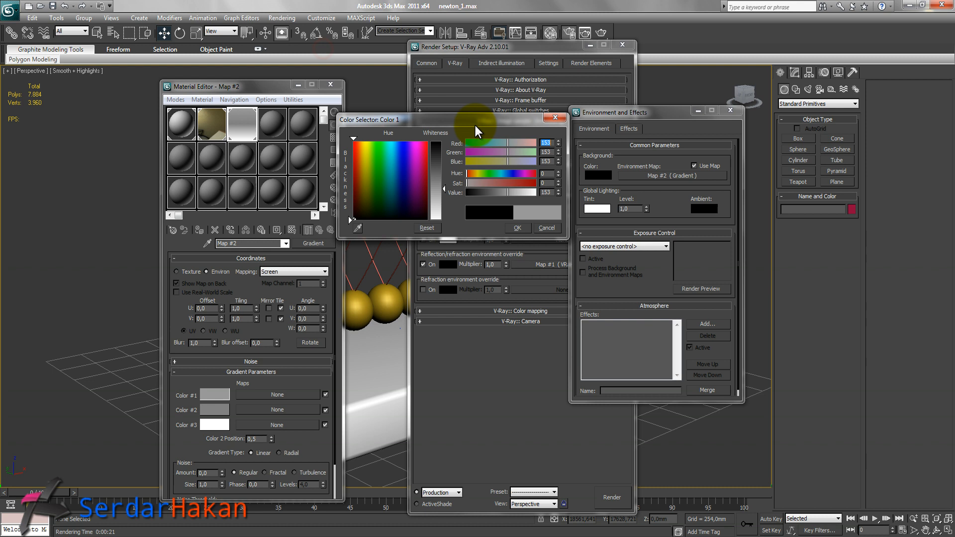
click(520, 230)
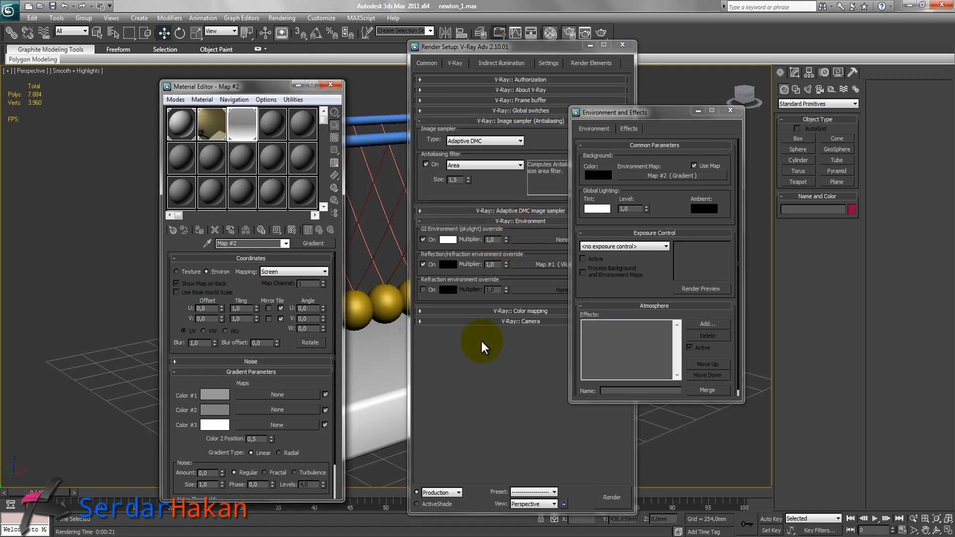
click(731, 112)
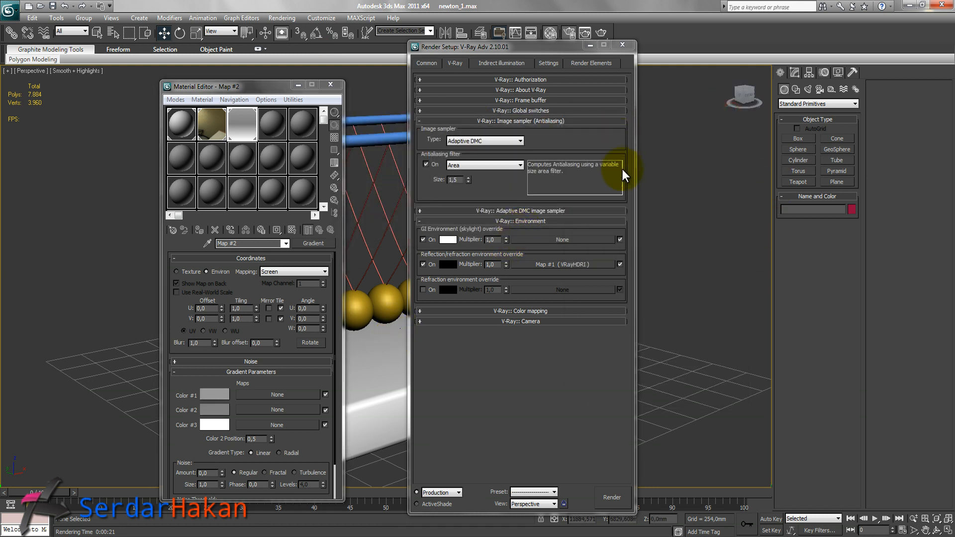
click(622, 45)
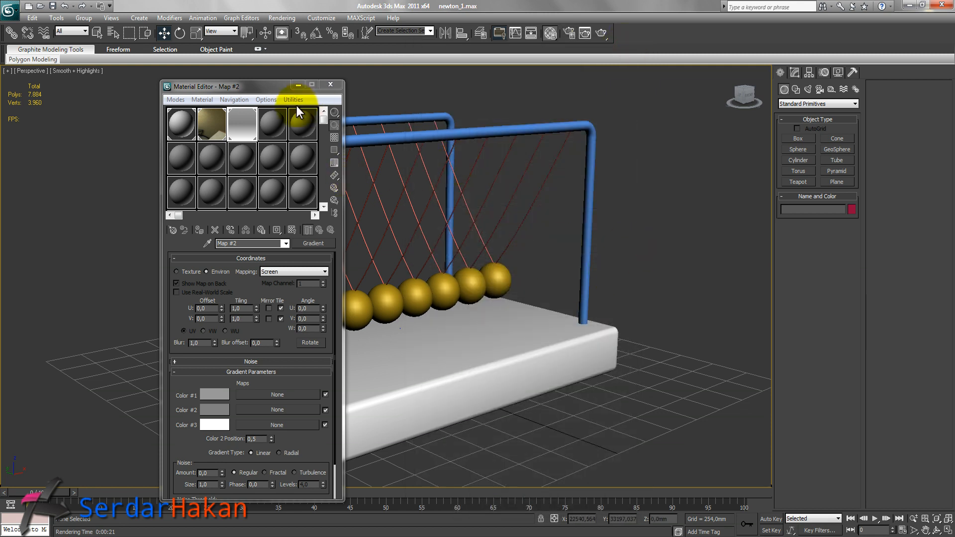
Turn a new material slot into a VRayMtl named chrome.
click(269, 122)
drag(261, 244, 204, 244)
text(chrome)
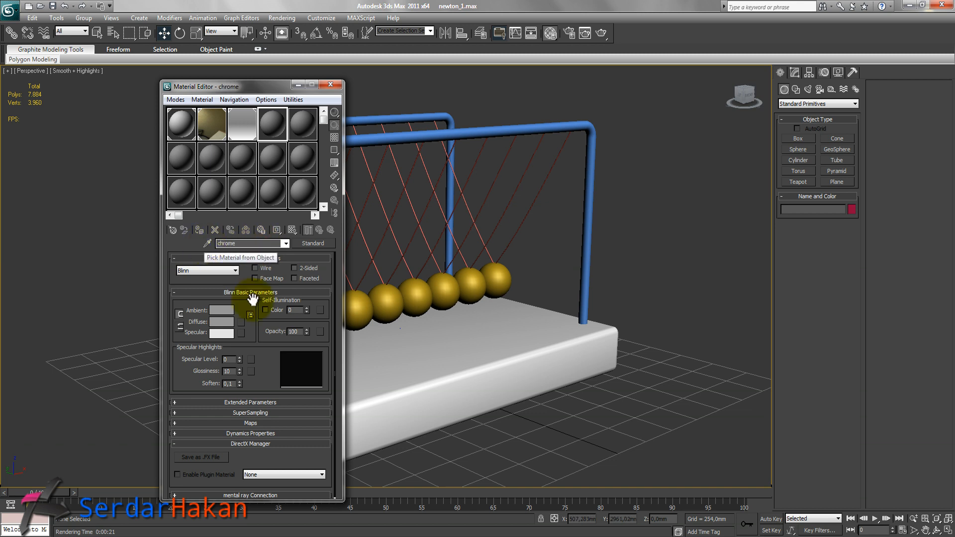
click(317, 240)
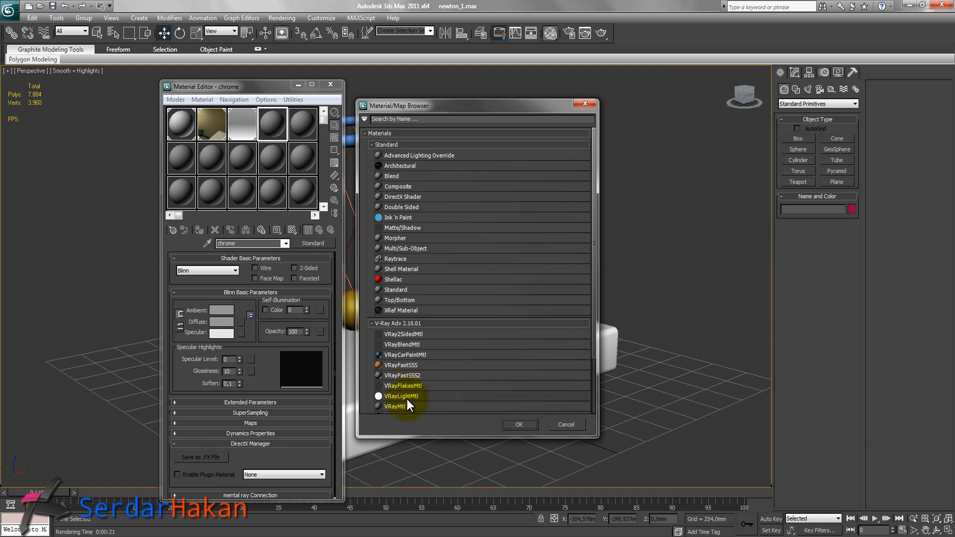
double_click(401, 407)
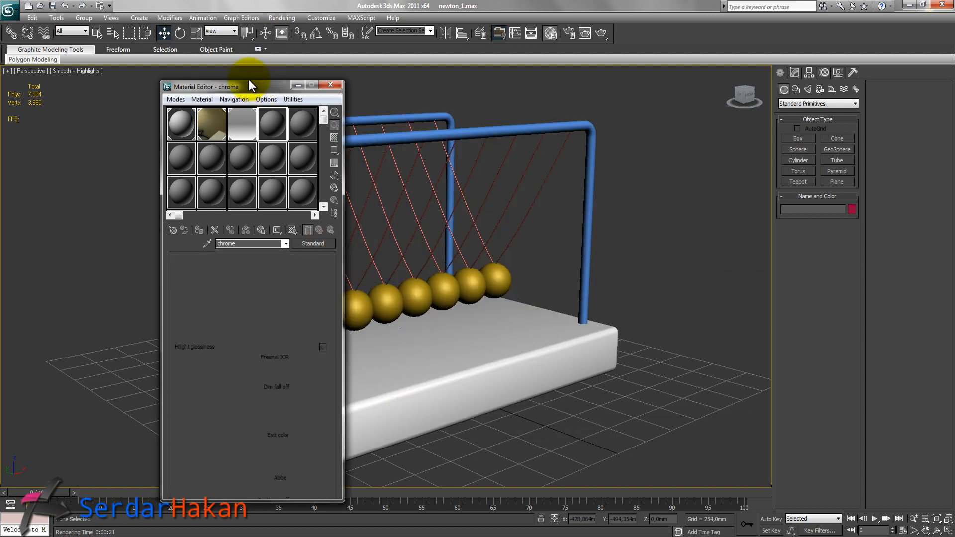
Set the chrome material's diffuse color to white (255).
click(241, 85)
drag(462, 111, 772, 112)
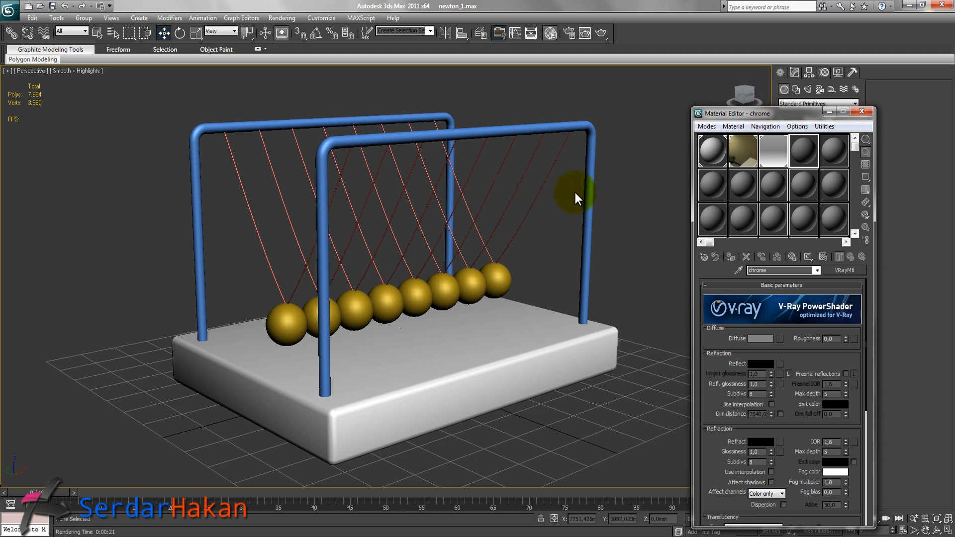
click(760, 339)
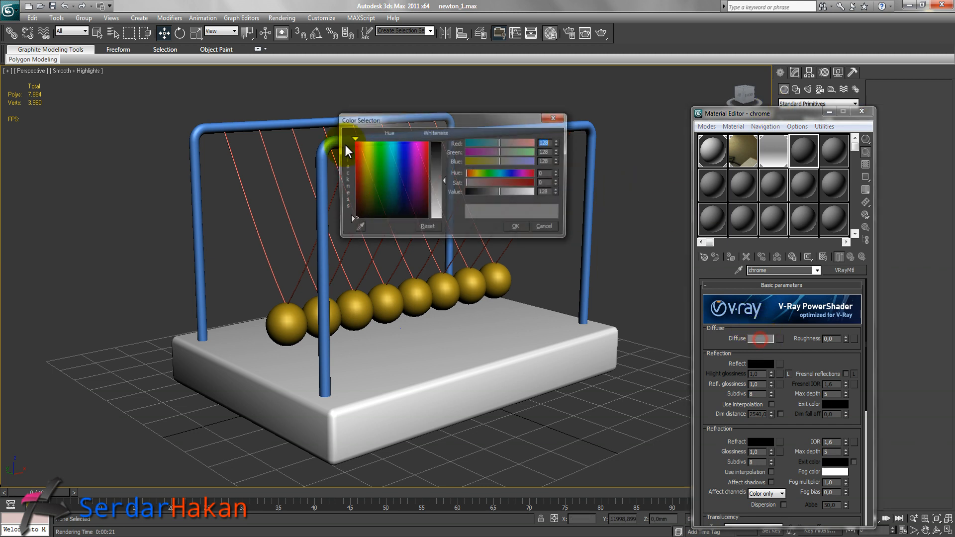
drag(444, 177, 449, 221)
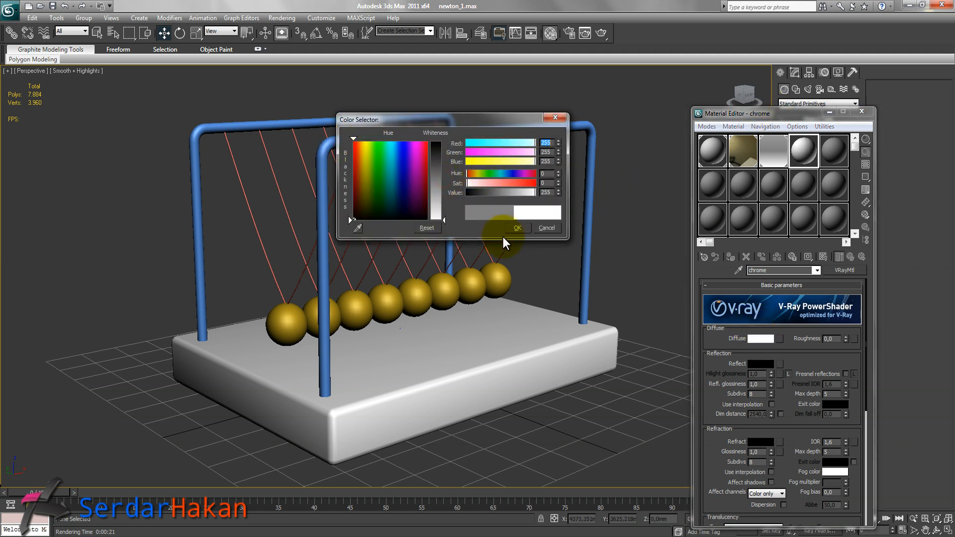
click(520, 230)
Set the chrome material's reflect color to white and its hilight glossiness to 0.9.
click(761, 363)
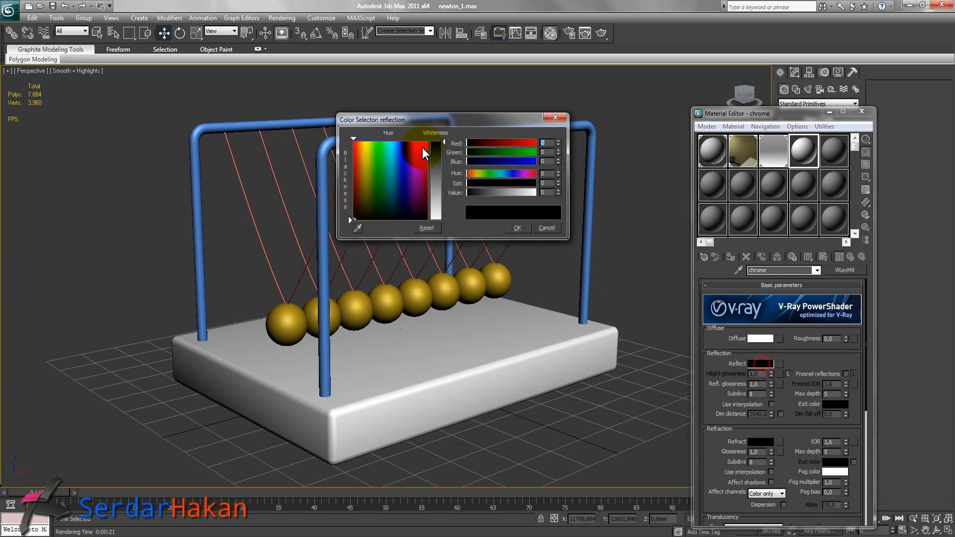
drag(443, 141, 448, 220)
click(518, 228)
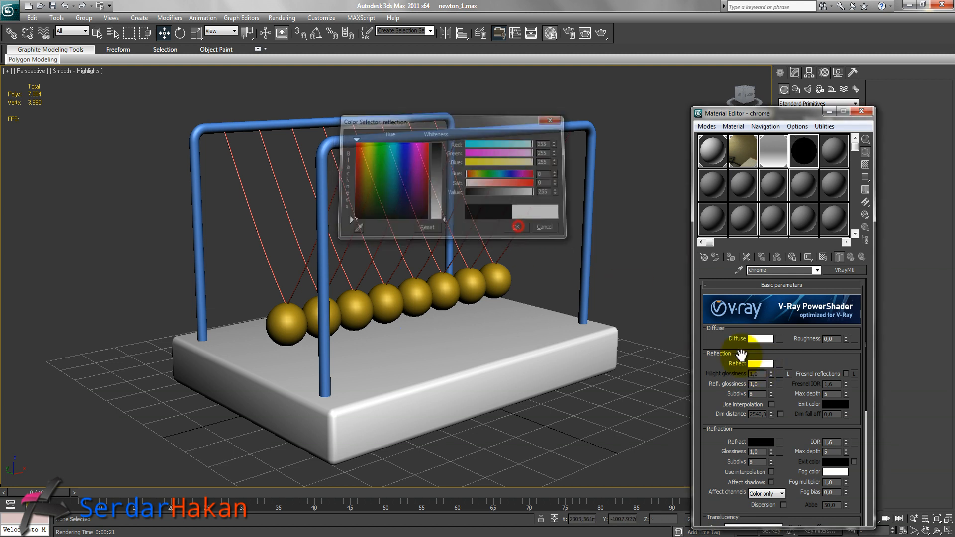
click(788, 374)
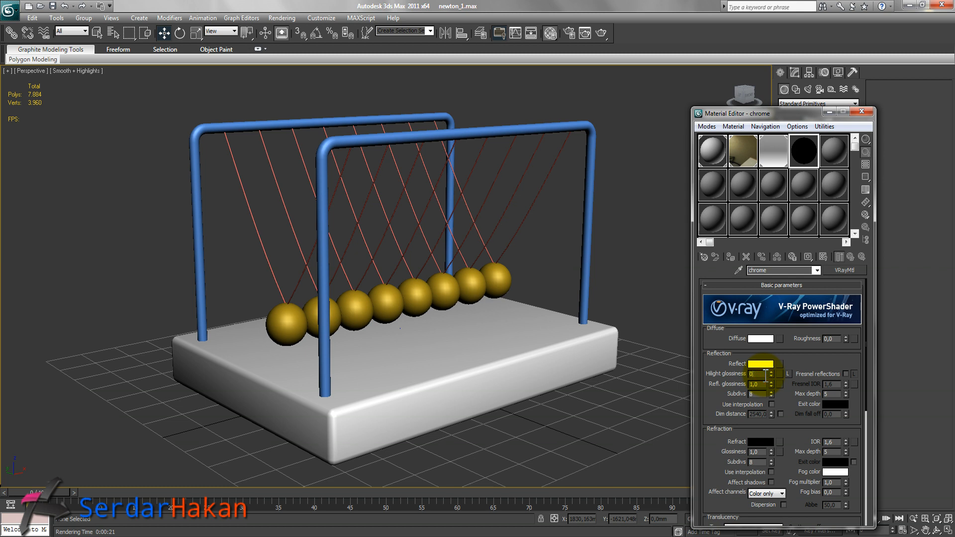
key(Return)
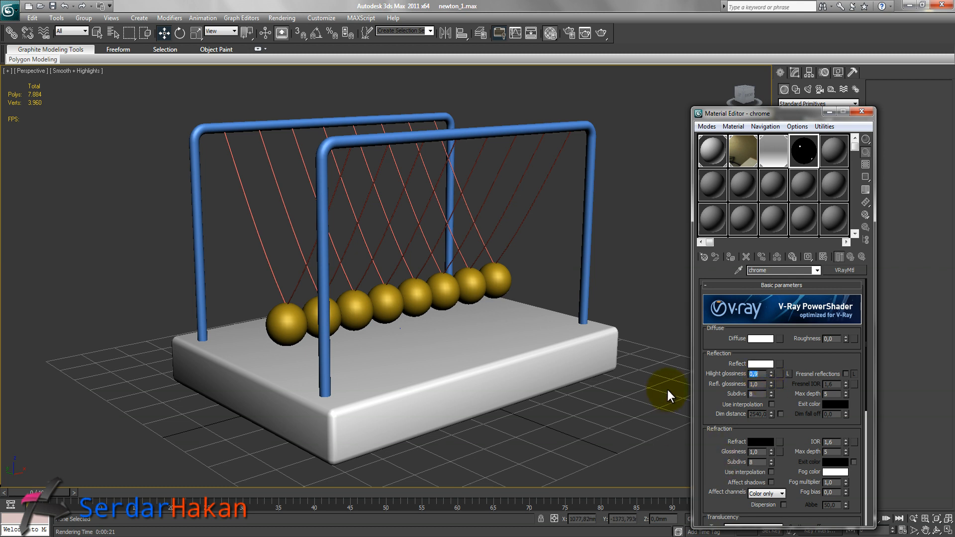
Show the sample slot background, then assign the chrome material to all eight balls.
click(866, 165)
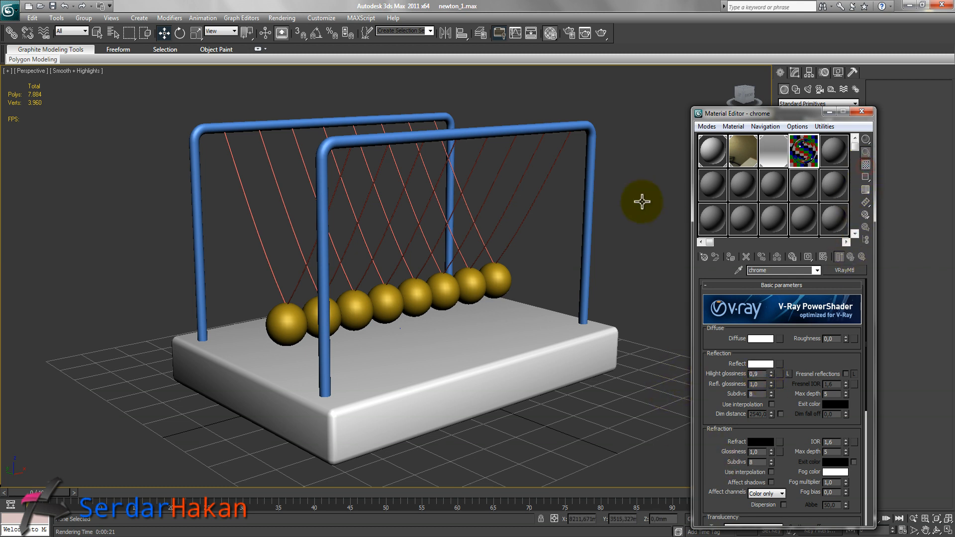
click(278, 321)
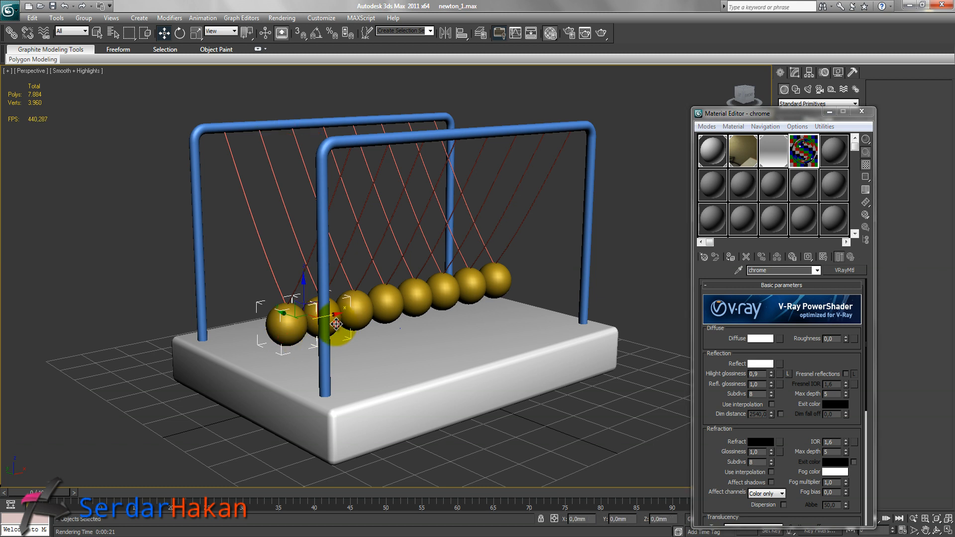
ctrl+click(330, 318)
ctrl+click(361, 321)
ctrl+click(387, 301)
ctrl+click(416, 296)
ctrl+click(449, 290)
ctrl+click(472, 283)
ctrl+click(496, 280)
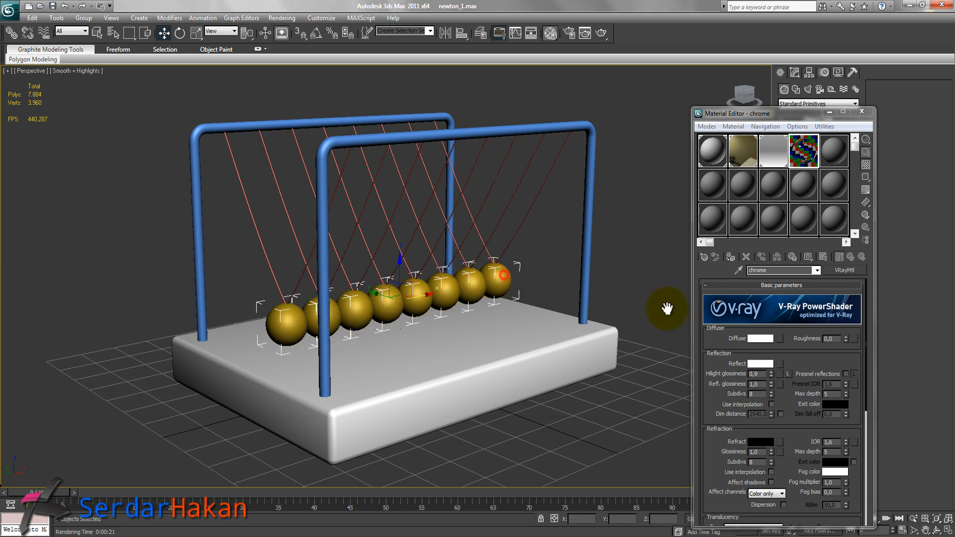
click(730, 257)
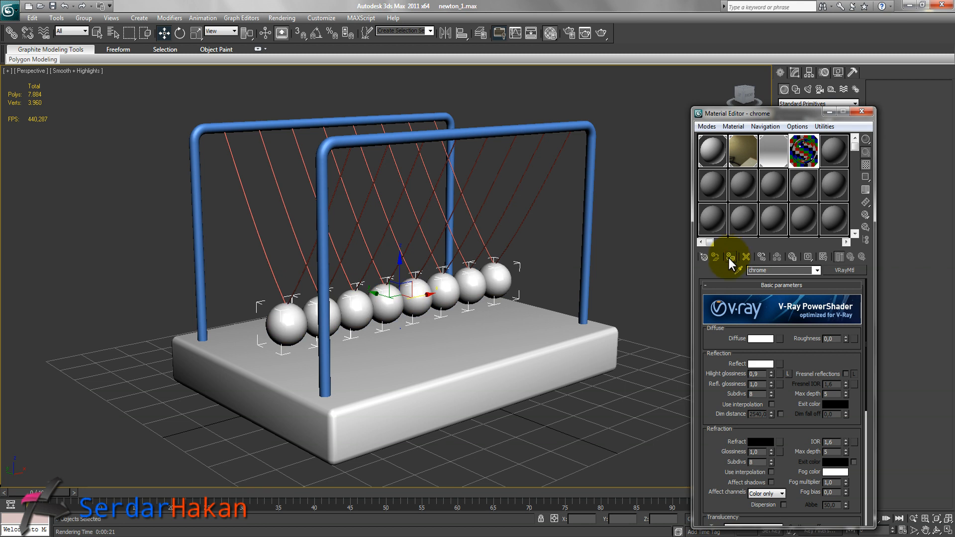
Select both frame tubes and turn a new slot into a VRayMtl named metal.
click(837, 157)
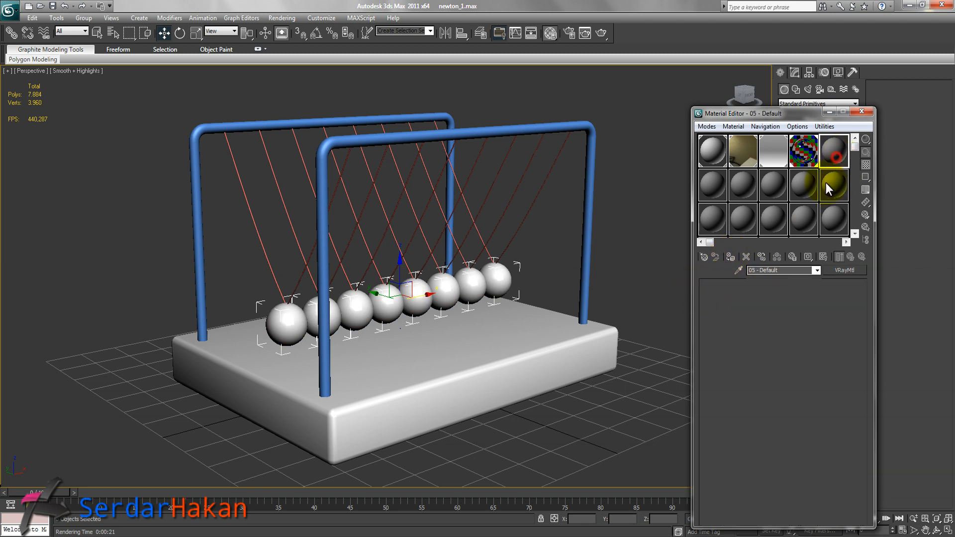
click(791, 270)
text(metal)
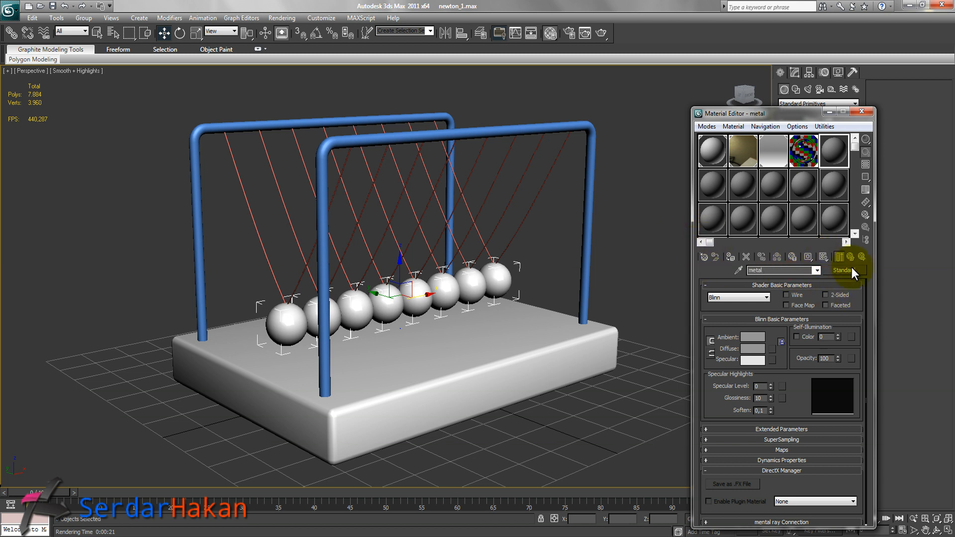
click(432, 114)
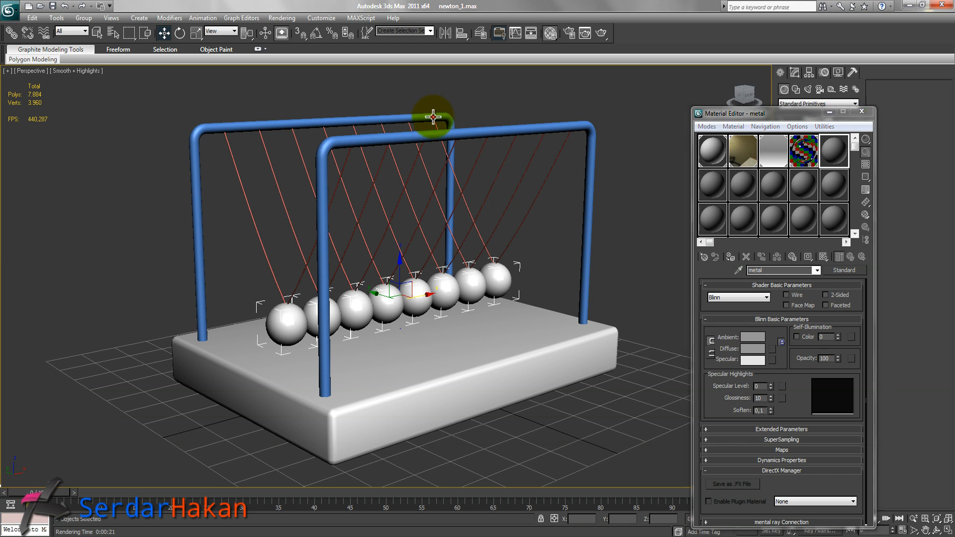
ctrl+click(588, 127)
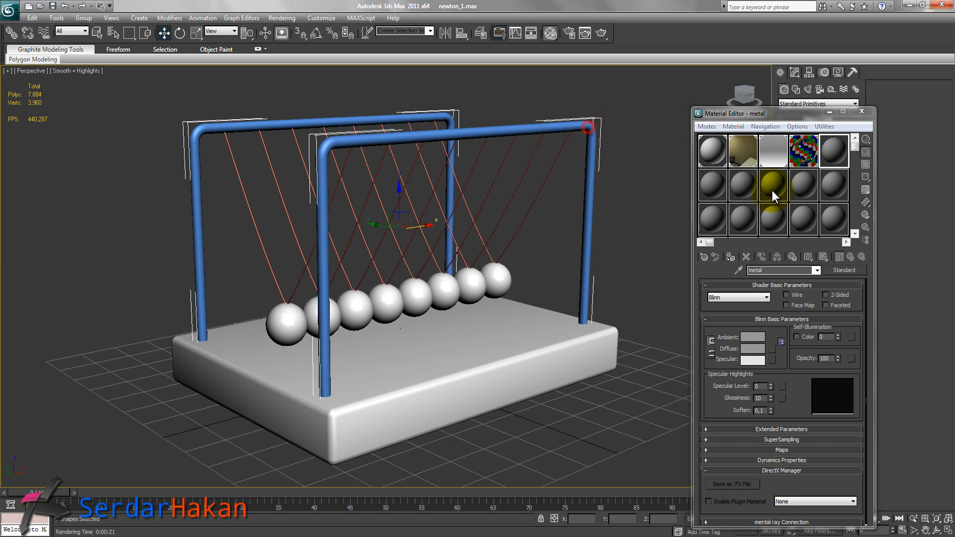
click(848, 271)
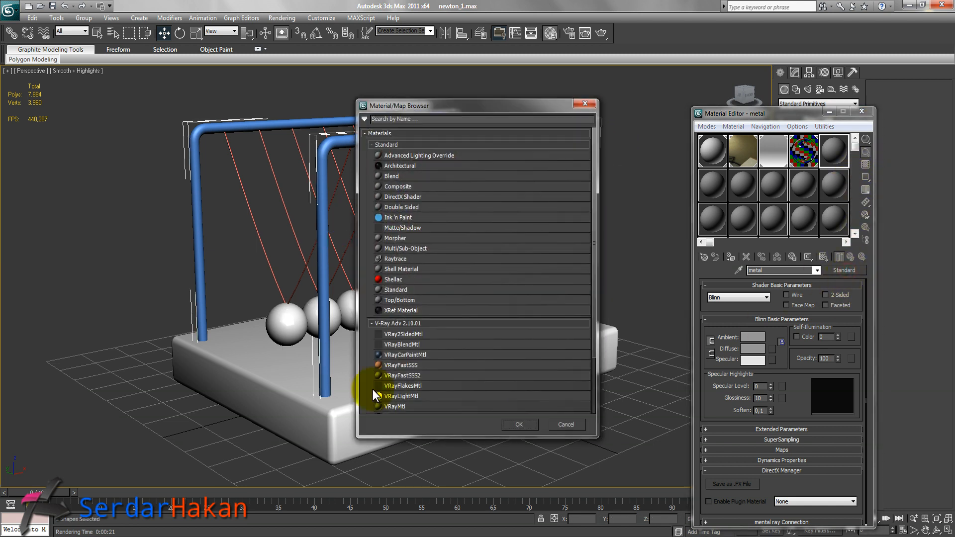
double_click(396, 407)
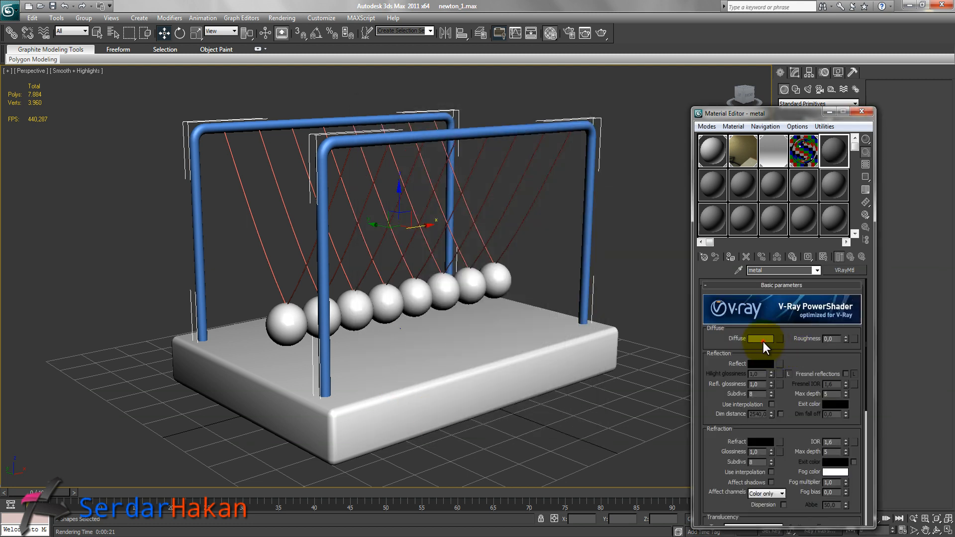
Set the metal material's diffuse color to white.
click(762, 340)
drag(443, 179, 445, 220)
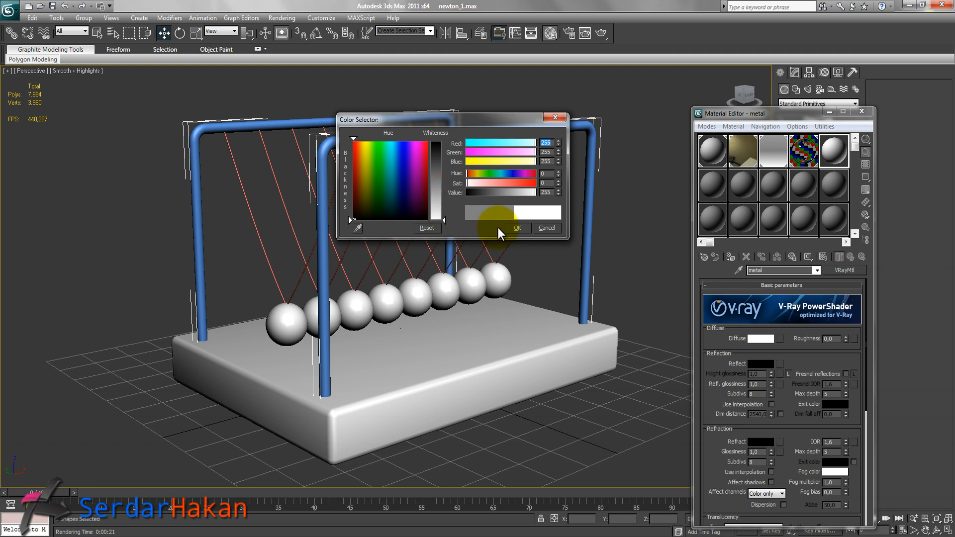
click(514, 227)
Set the metal's reflection glossiness to 0.9 and subdivs to 15, and switch its BRDF to Ward.
click(760, 384)
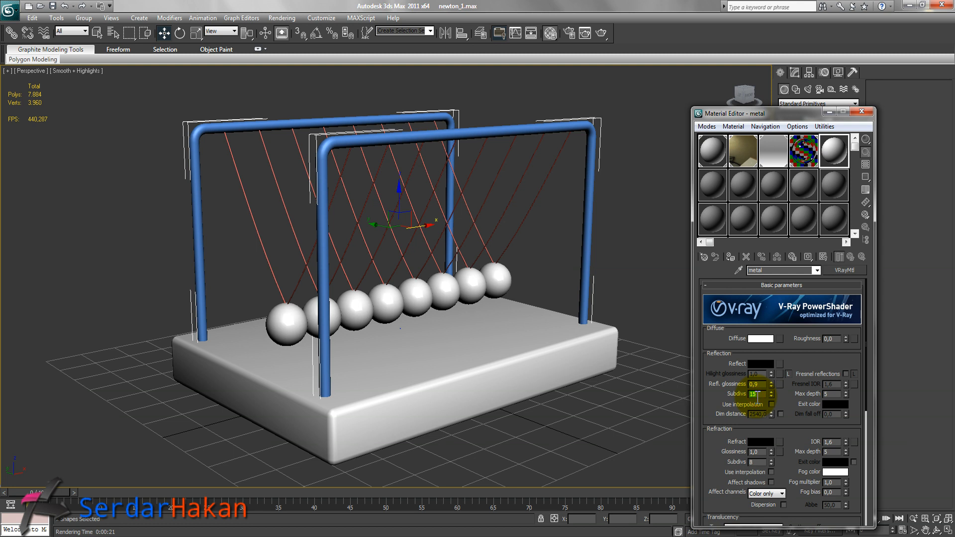
drag(795, 455, 796, 298)
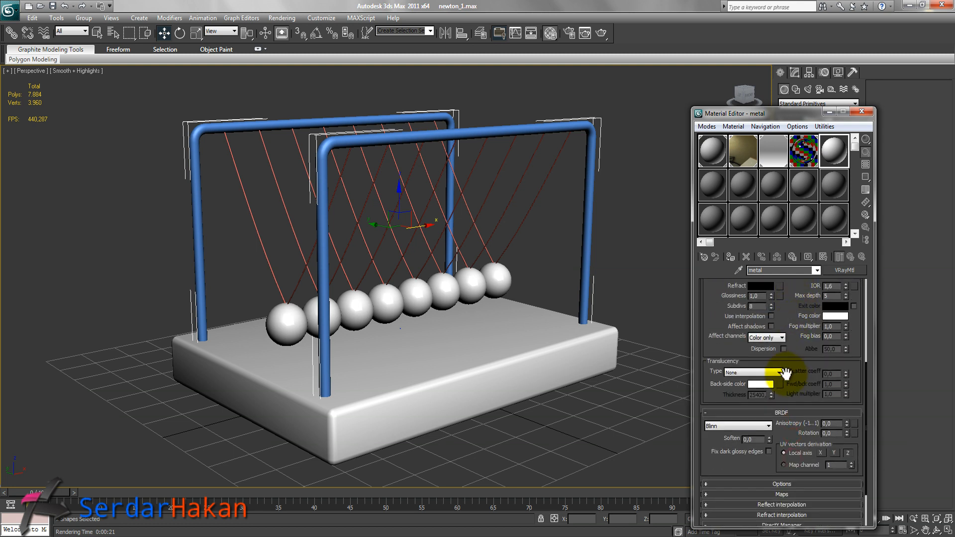
click(742, 428)
click(726, 450)
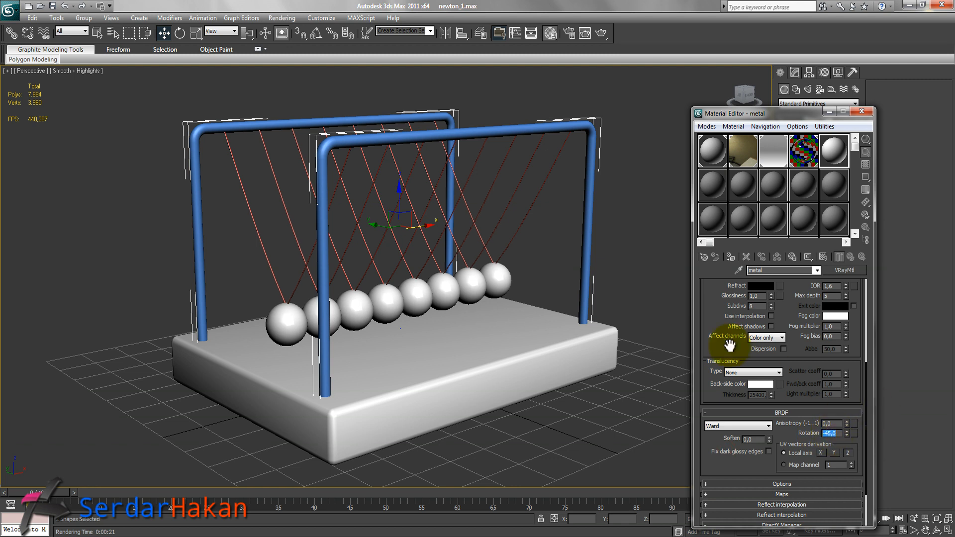
Set the metal material's reflect color to white.
drag(715, 299, 717, 372)
drag(718, 323, 719, 386)
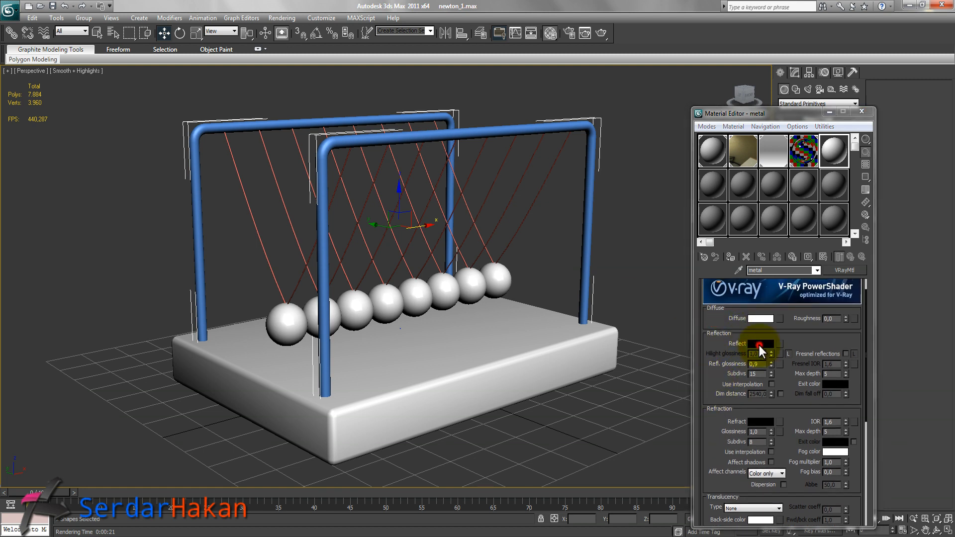
click(759, 344)
drag(443, 143, 447, 220)
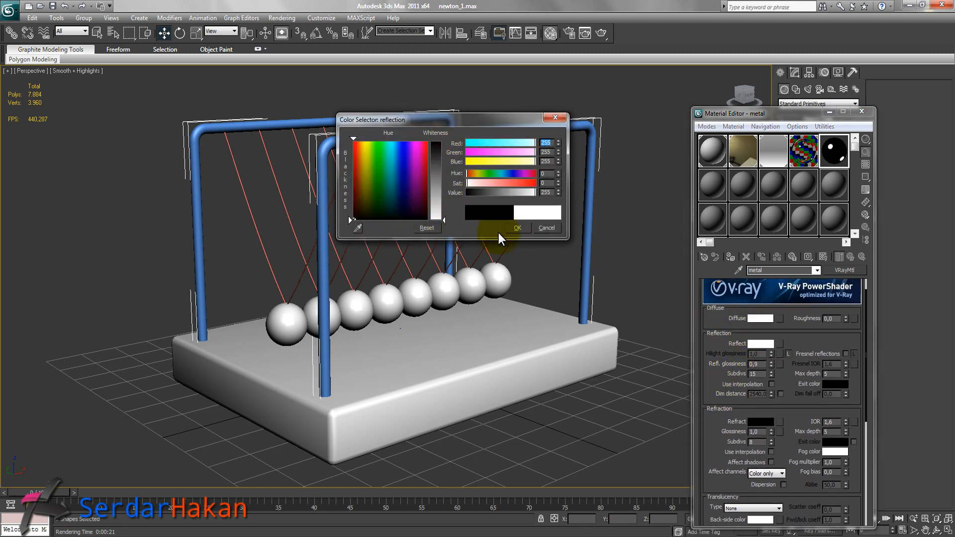
click(517, 228)
Show the metal sample's background and set the BRDF anisotropy to 0.5 with rotation -45.
click(866, 165)
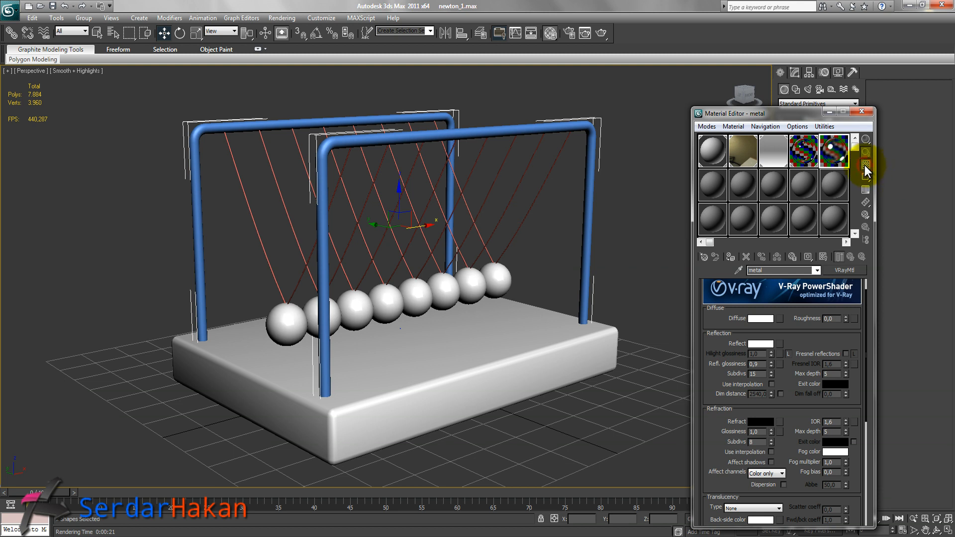
drag(714, 384, 716, 320)
drag(714, 416, 715, 284)
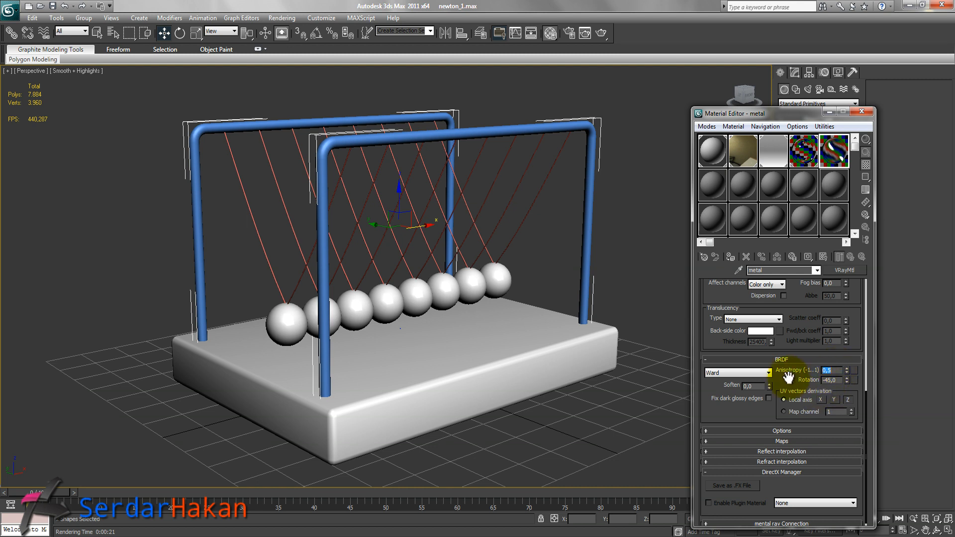
Assign the metal material to the selected frame tubes and deselect them.
click(731, 257)
click(635, 247)
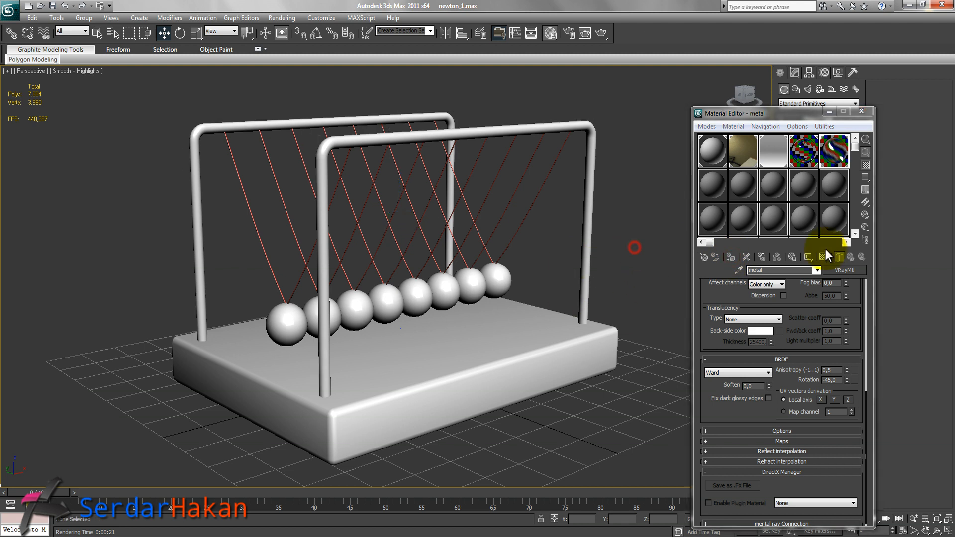
Pick a new sample slot, name it wood and change it to a VRayMtl.
click(847, 243)
click(838, 152)
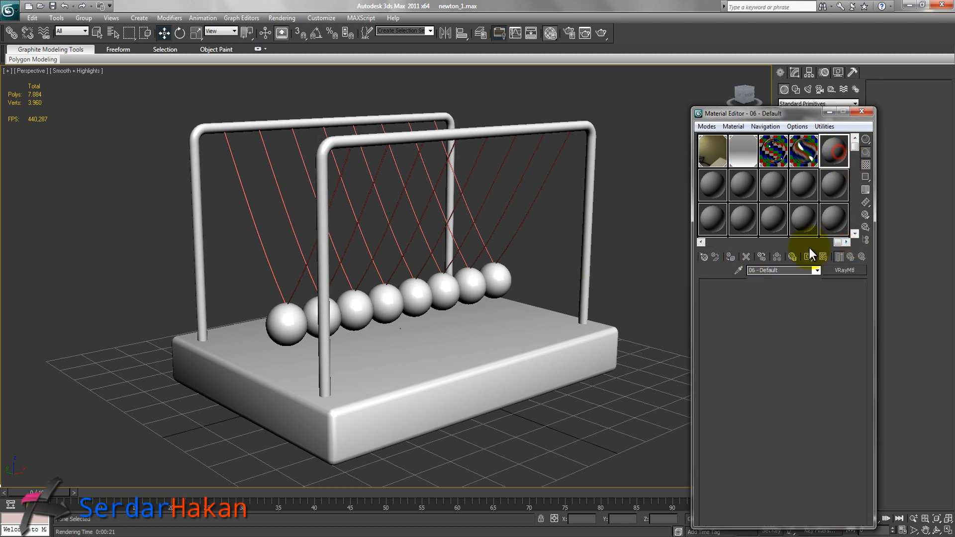
click(798, 270)
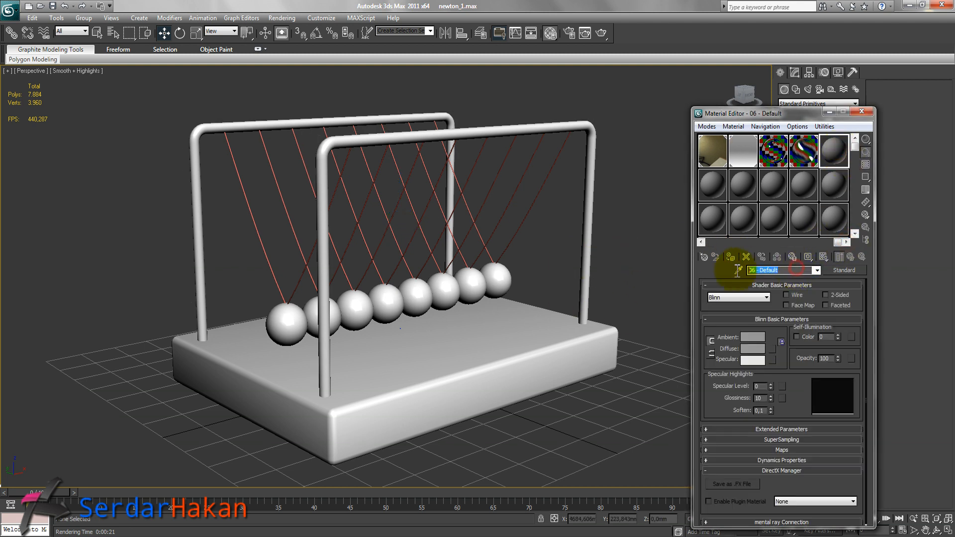
text(wood)
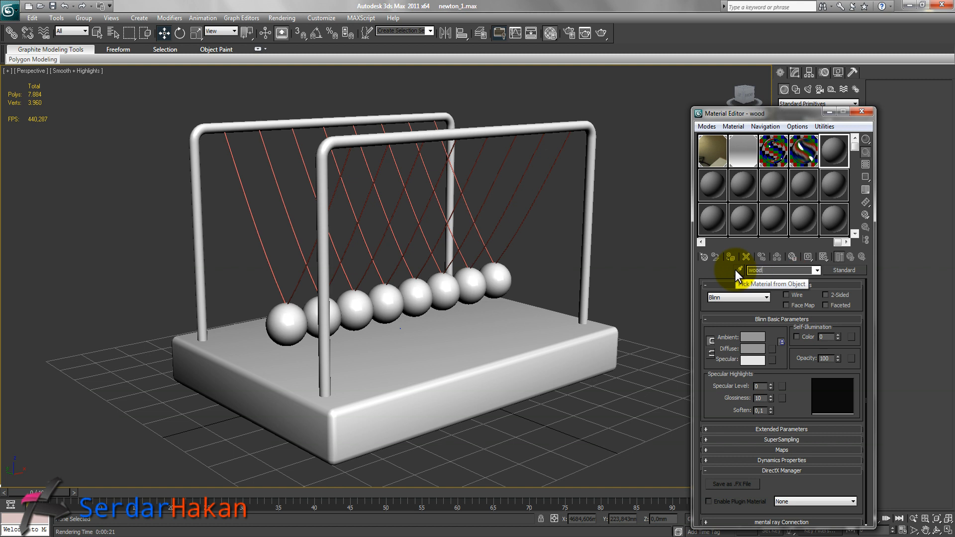
click(845, 269)
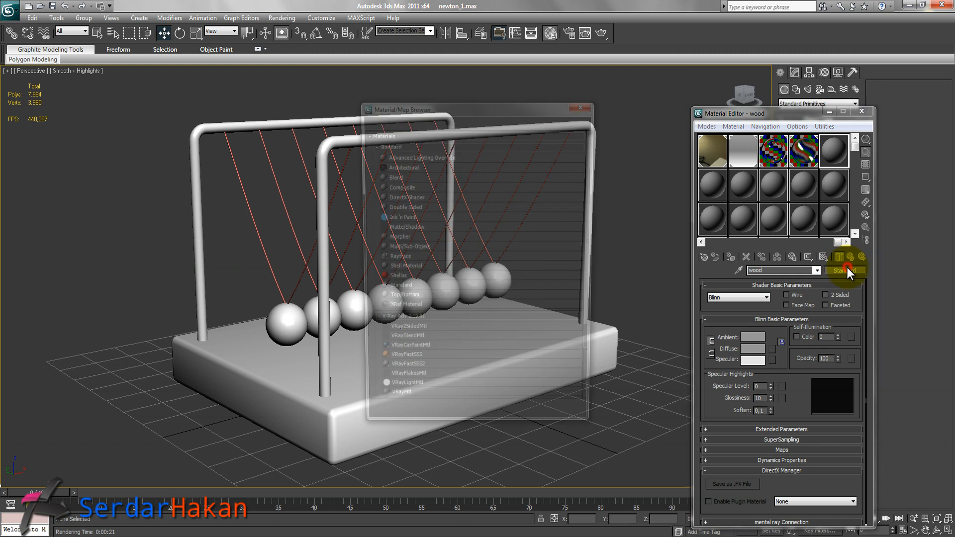
double_click(398, 406)
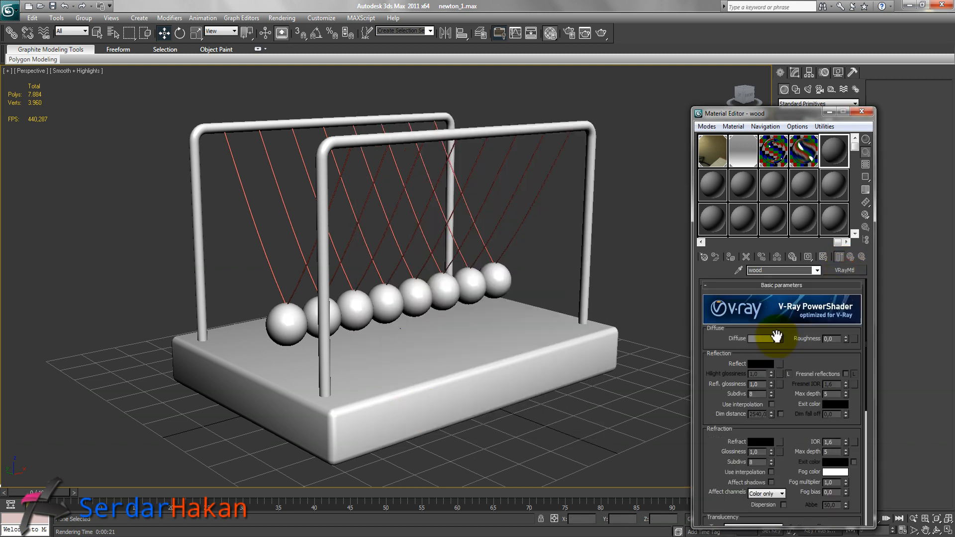
Add a Bitmap to the wood material's diffuse map and browse to the K:\Textures\Kaplamalar\Wood folder.
click(780, 339)
double_click(397, 157)
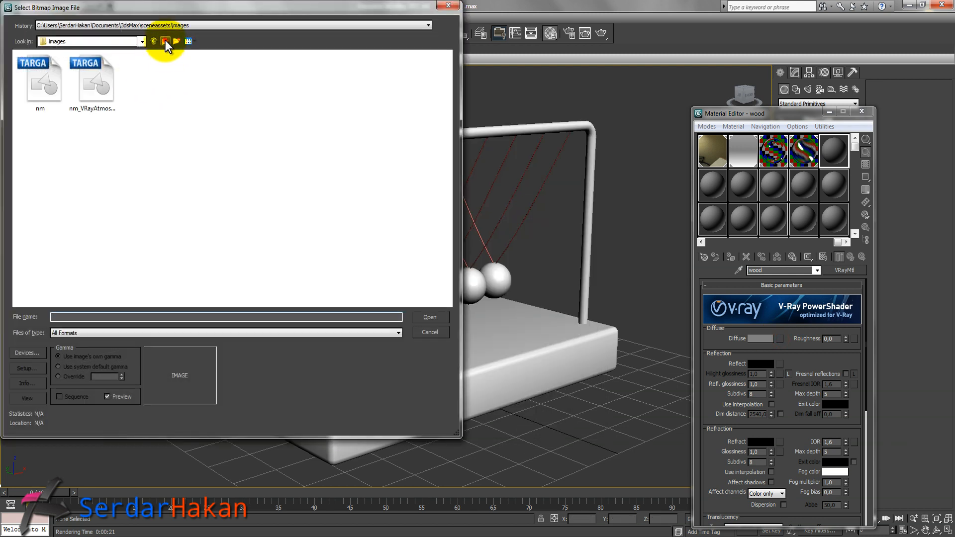
click(165, 40)
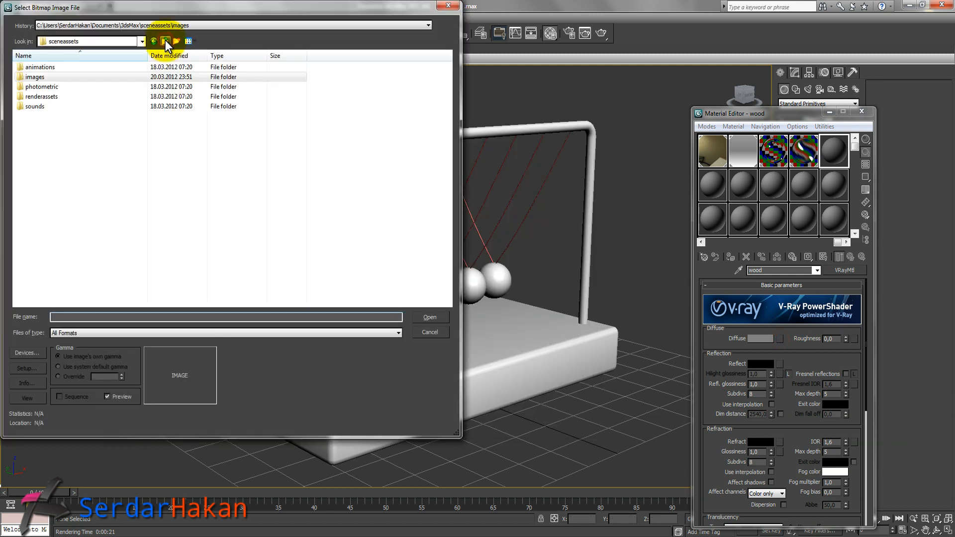
click(165, 39)
click(165, 40)
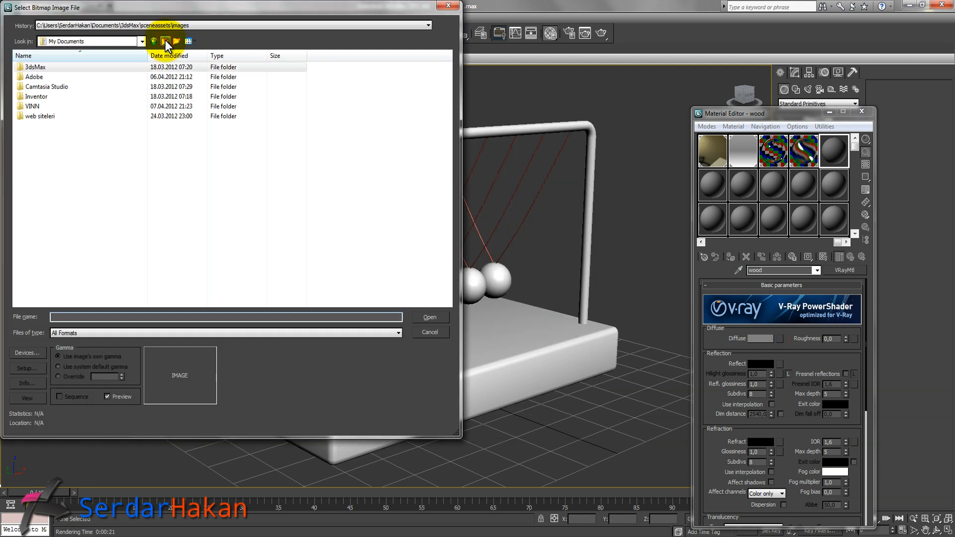
click(165, 40)
click(114, 41)
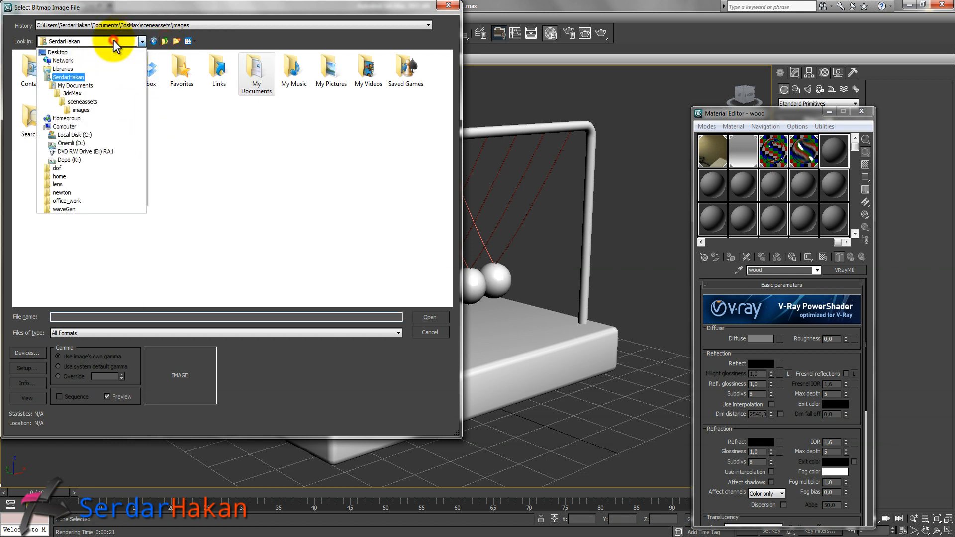
click(66, 142)
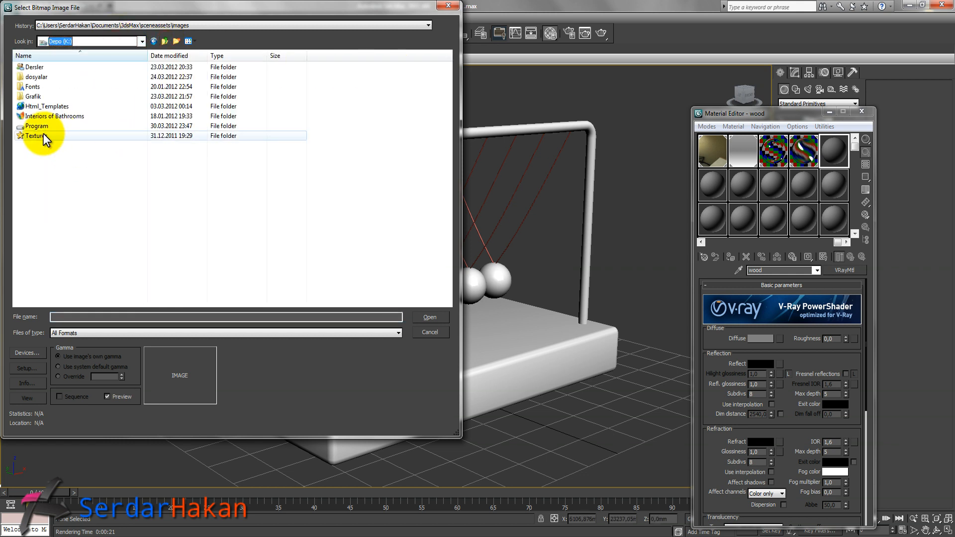
double_click(43, 134)
double_click(40, 85)
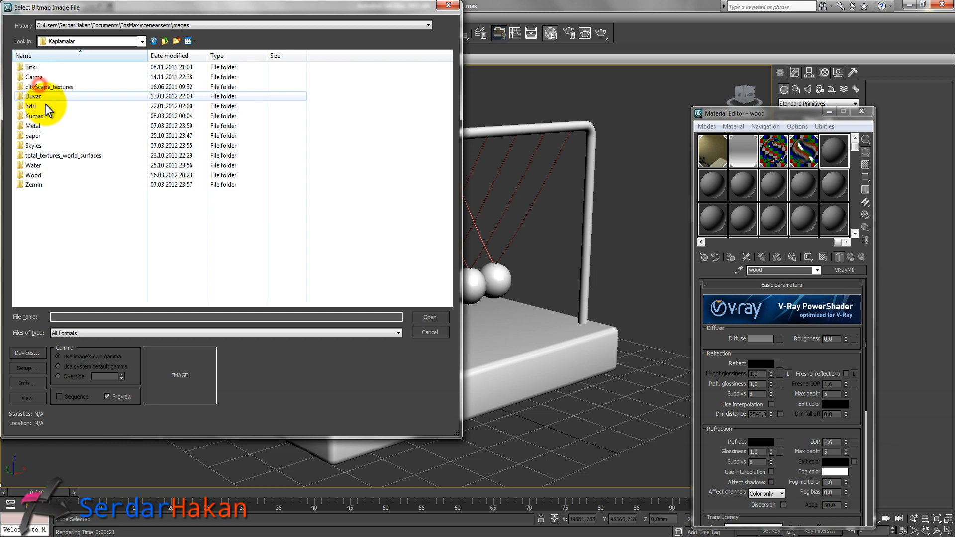
double_click(43, 173)
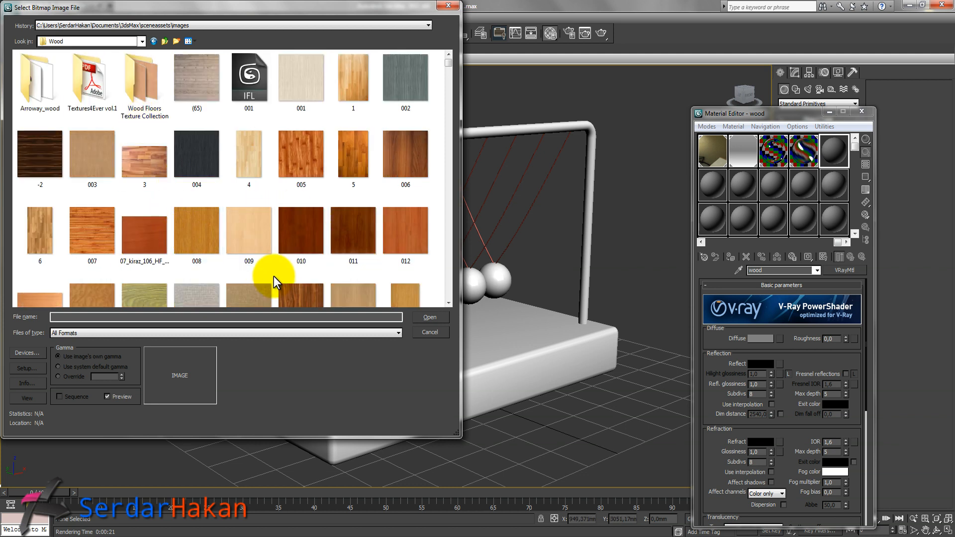
Choose the 045.JPG texture as the diffuse bitmap.
click(40, 160)
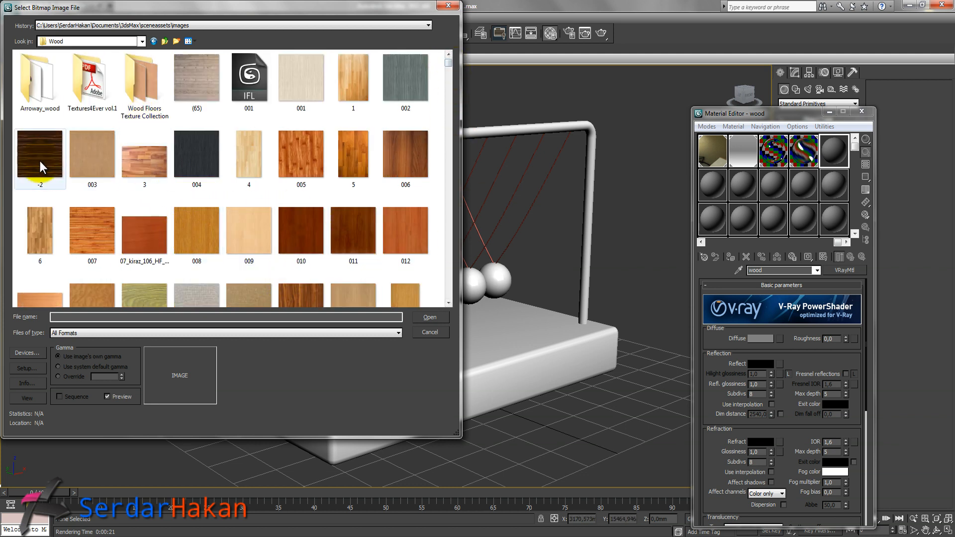
scroll(202, 178, down, 2)
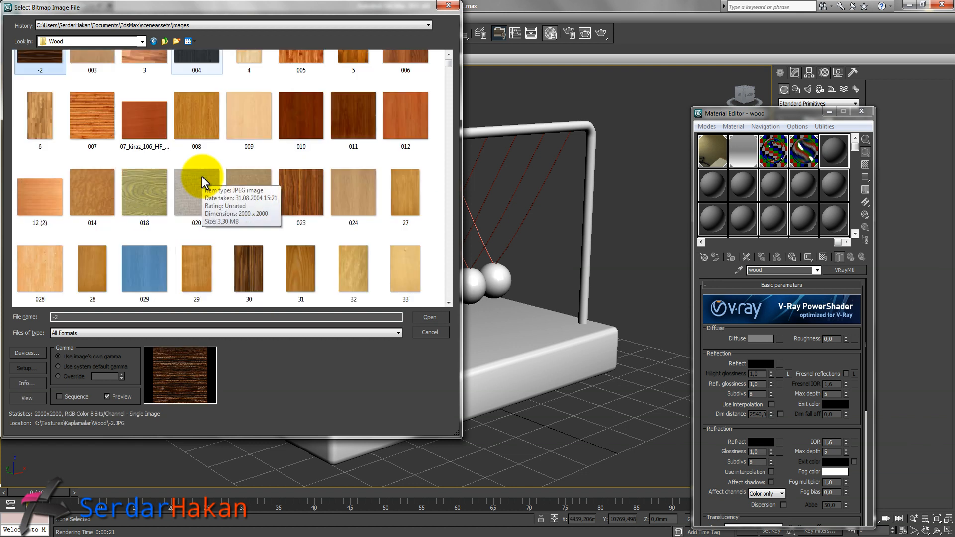
scroll(202, 177, down, 2)
scroll(202, 177, down, 2)
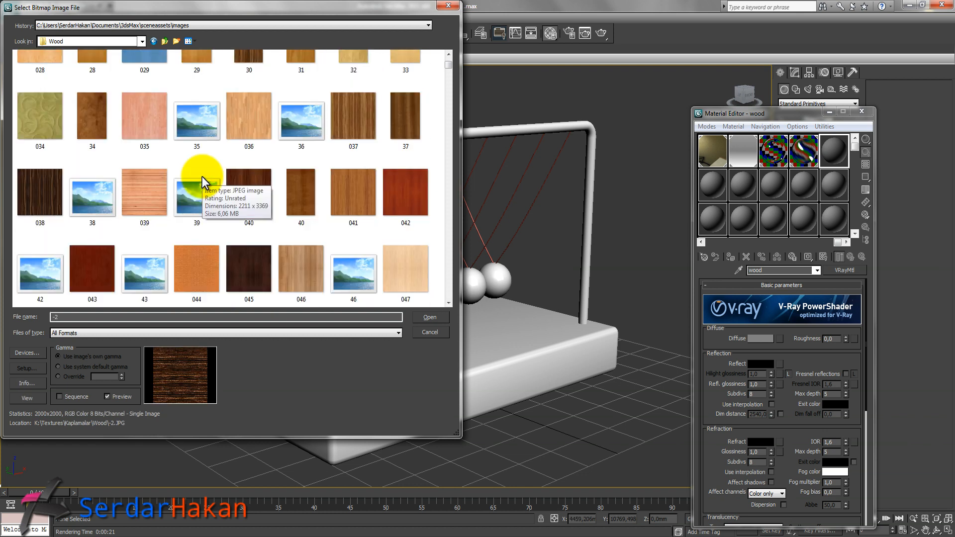
click(247, 273)
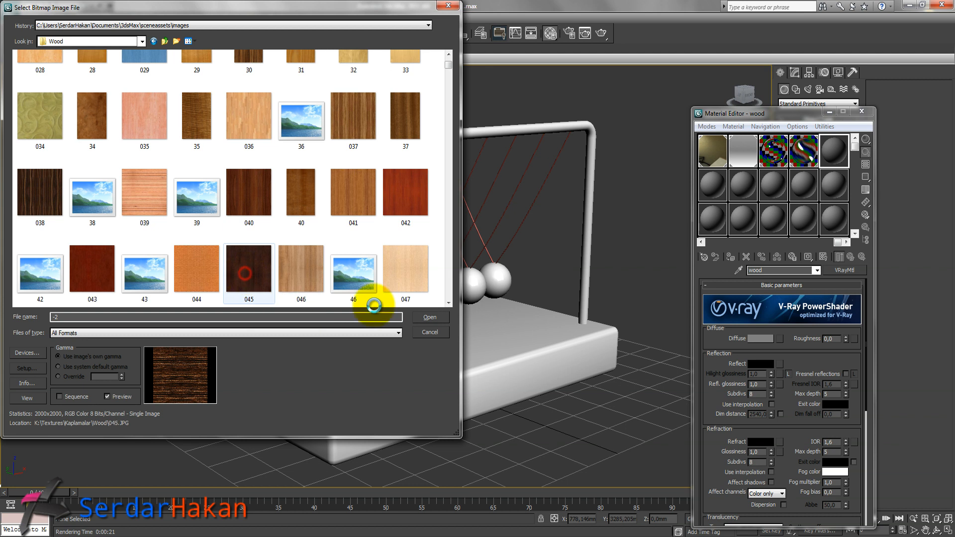
click(439, 321)
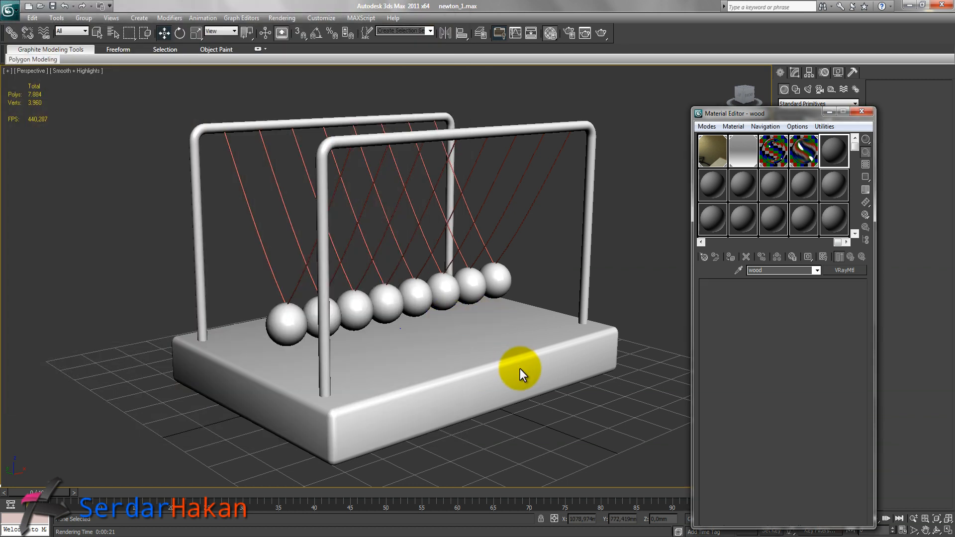
Assign the wood material to the base box and show its map in the viewport.
click(508, 369)
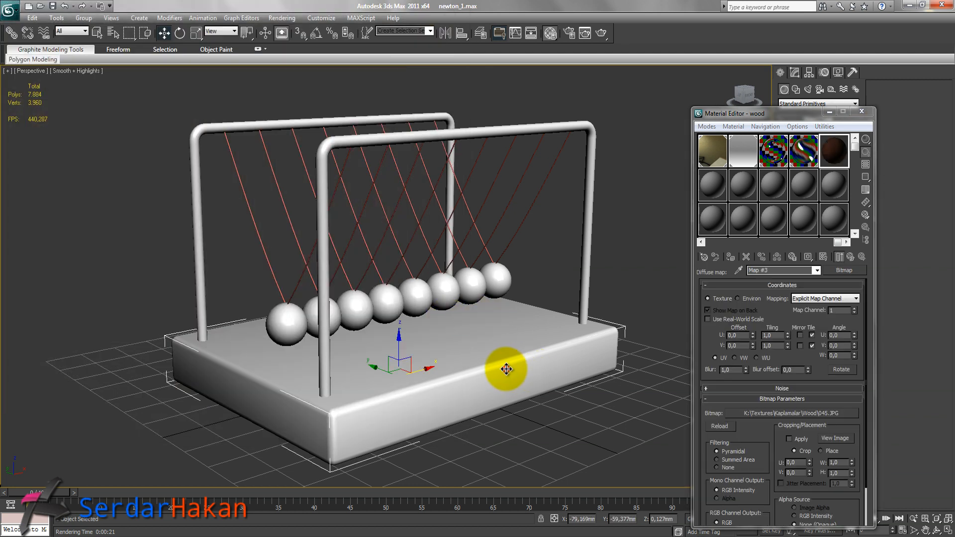
click(730, 257)
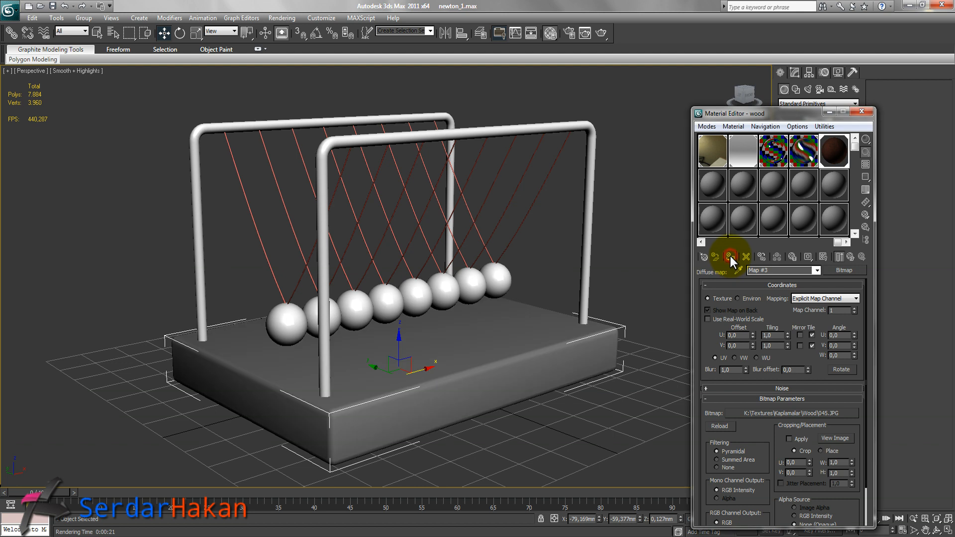
click(823, 257)
drag(776, 113, 127, 89)
middle_drag(373, 243, 431, 241)
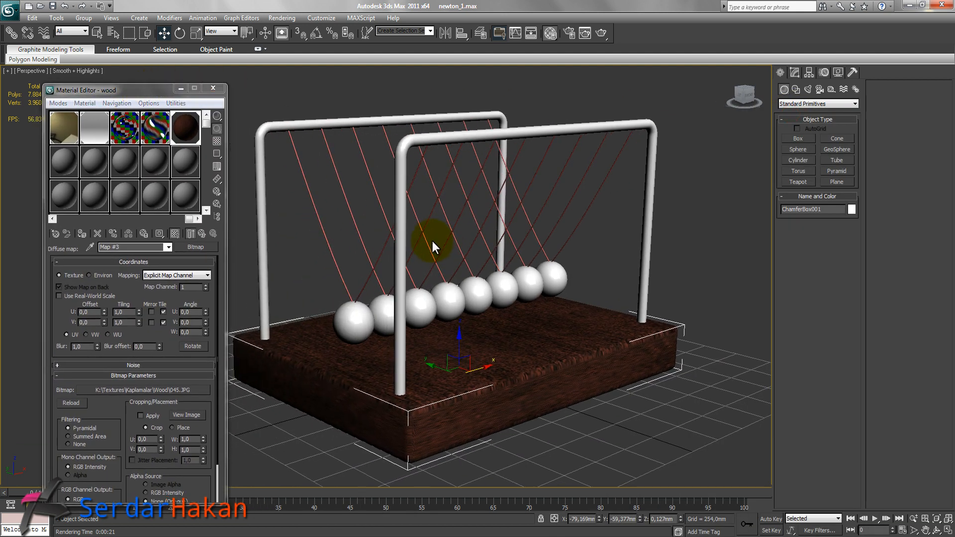
Add a UVW Mapping modifier to the base box, fit it, and set the mapping to Box.
click(796, 73)
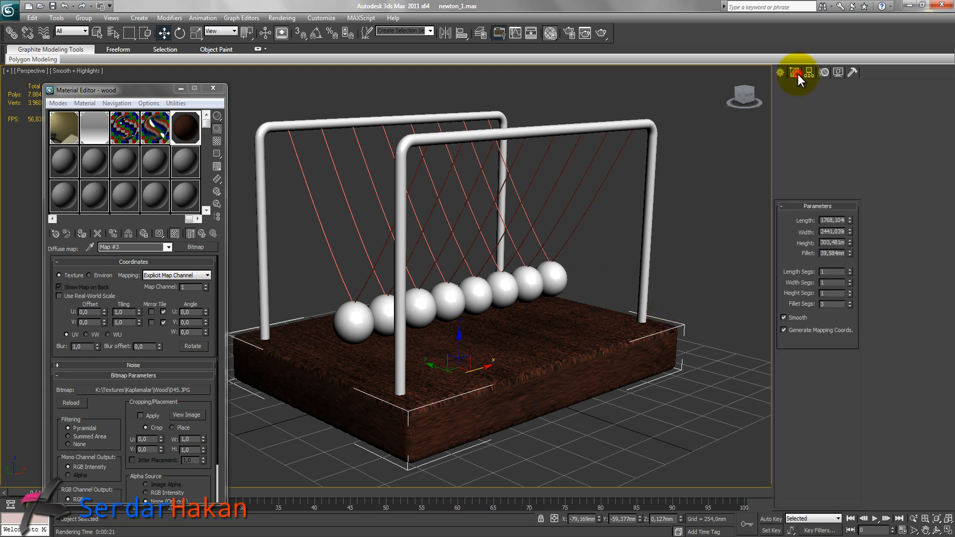
click(855, 102)
key(u)
click(804, 443)
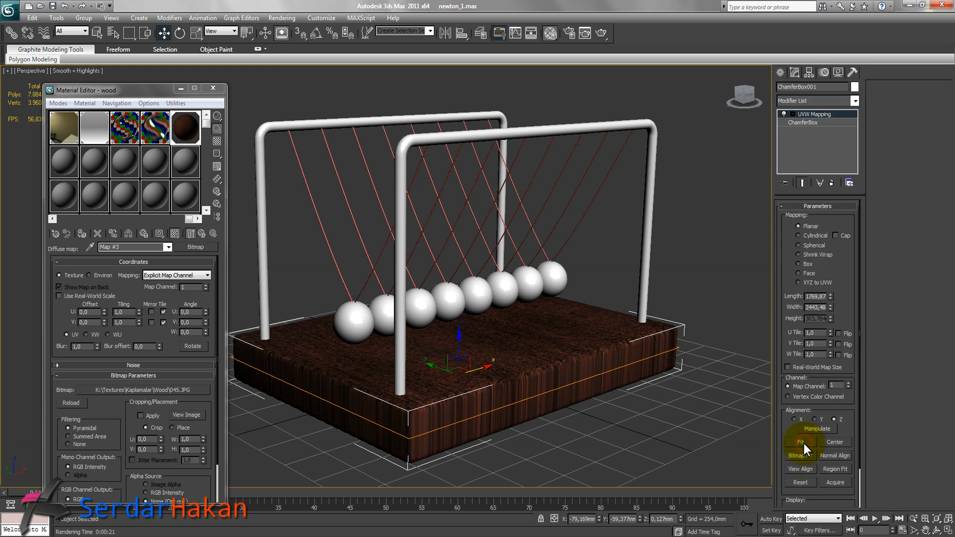
click(799, 264)
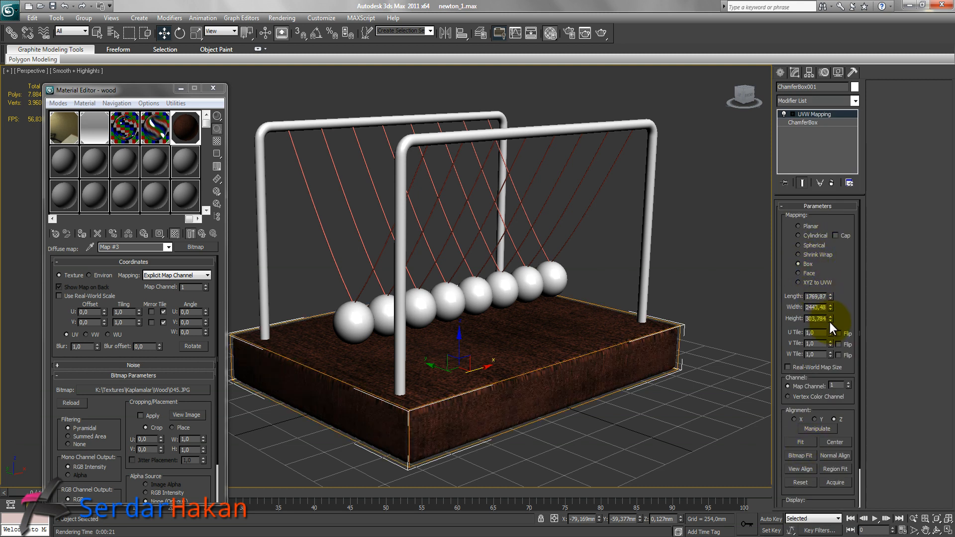
Resize the UVW gizmo to about 1965 length and 1197 width.
drag(829, 297, 831, 239)
click(831, 309)
drag(831, 308, 835, 333)
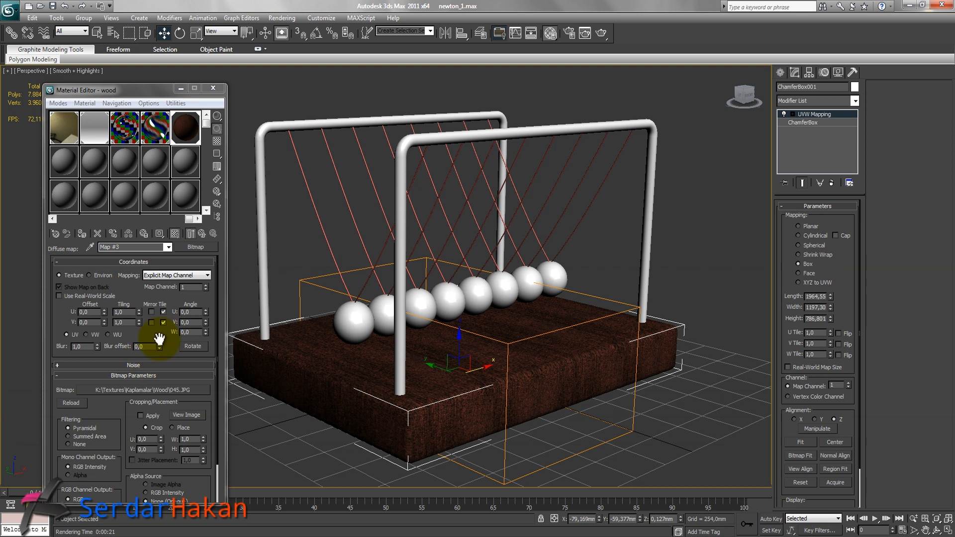
Rotate the wood bitmap's W angle to 90 degrees.
click(195, 331)
text(90)
key(Return)
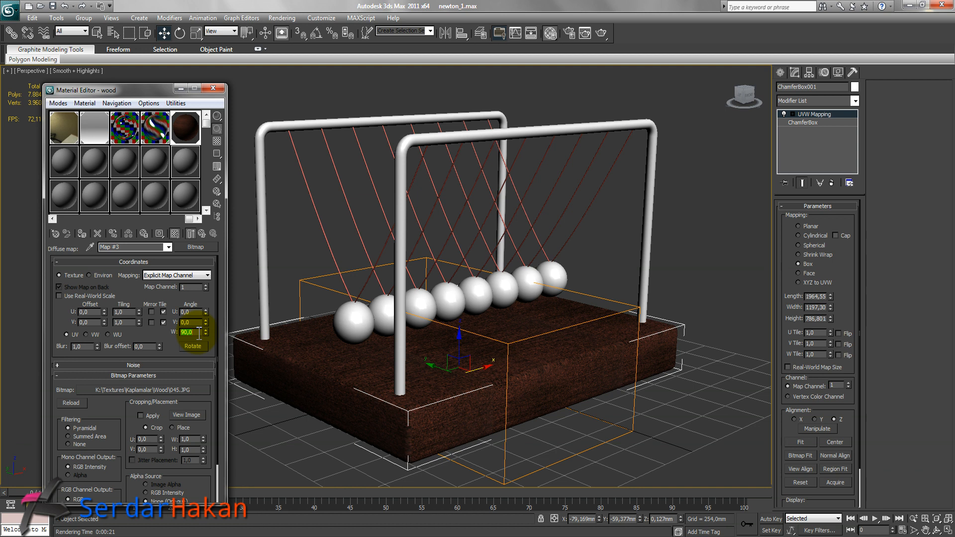
click(201, 233)
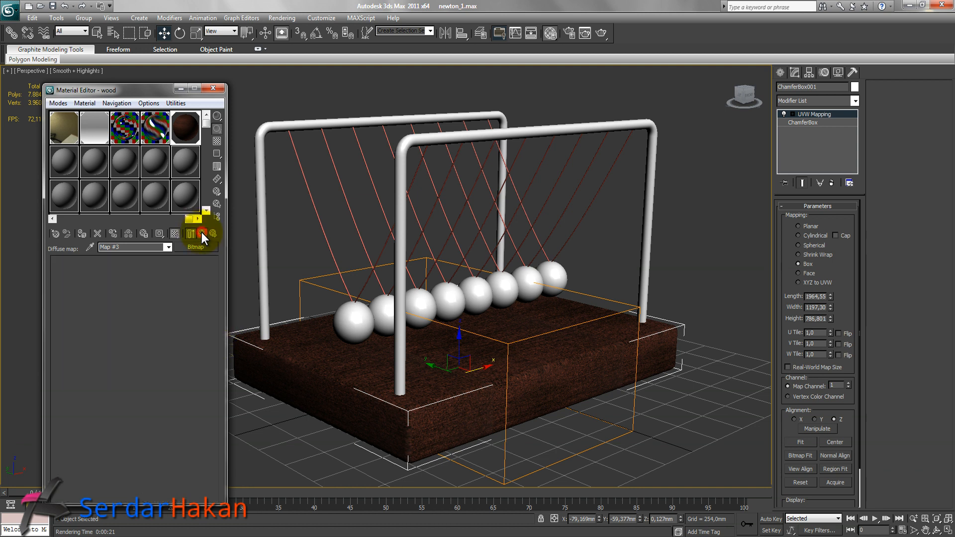
Set the wood material's reflection color to white and preview the sample slot against the checker background.
click(116, 341)
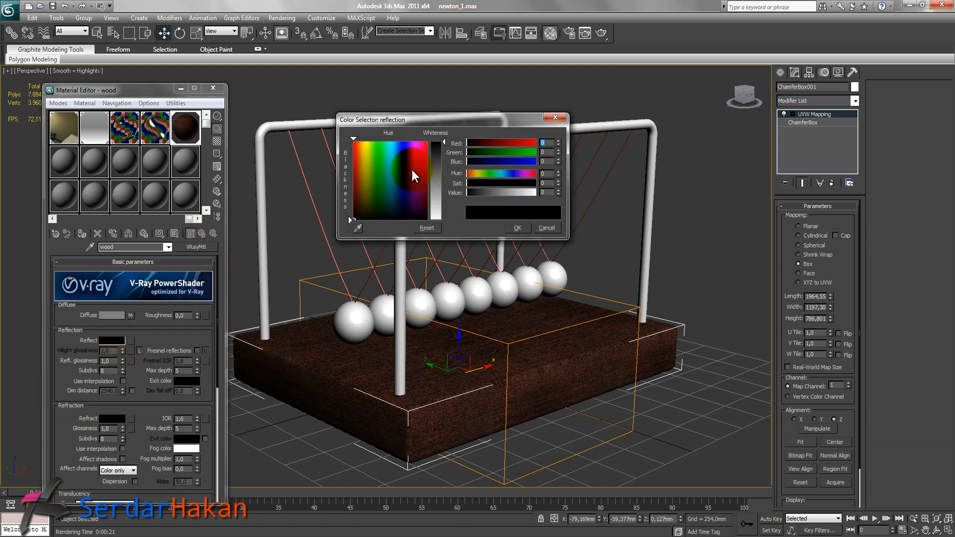
drag(443, 143, 450, 220)
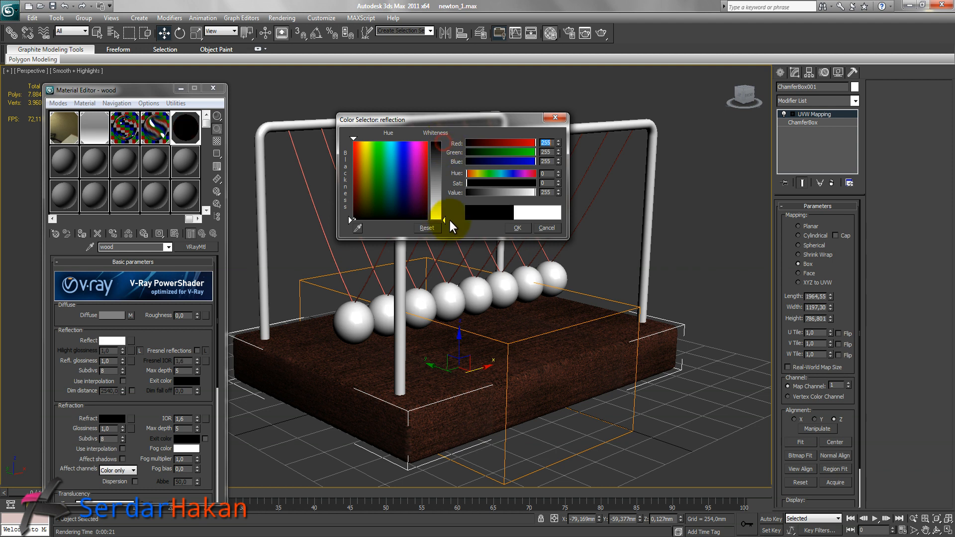
click(512, 227)
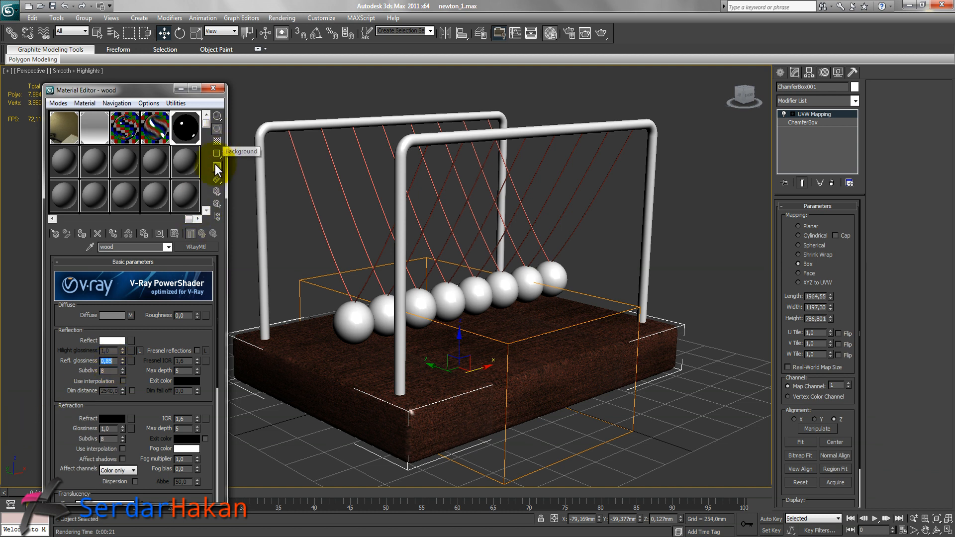
click(217, 142)
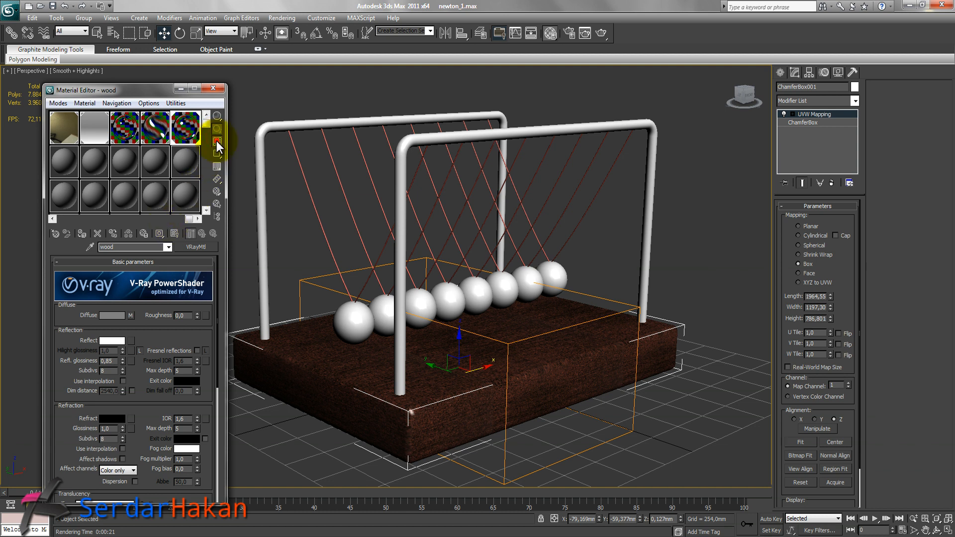
click(217, 142)
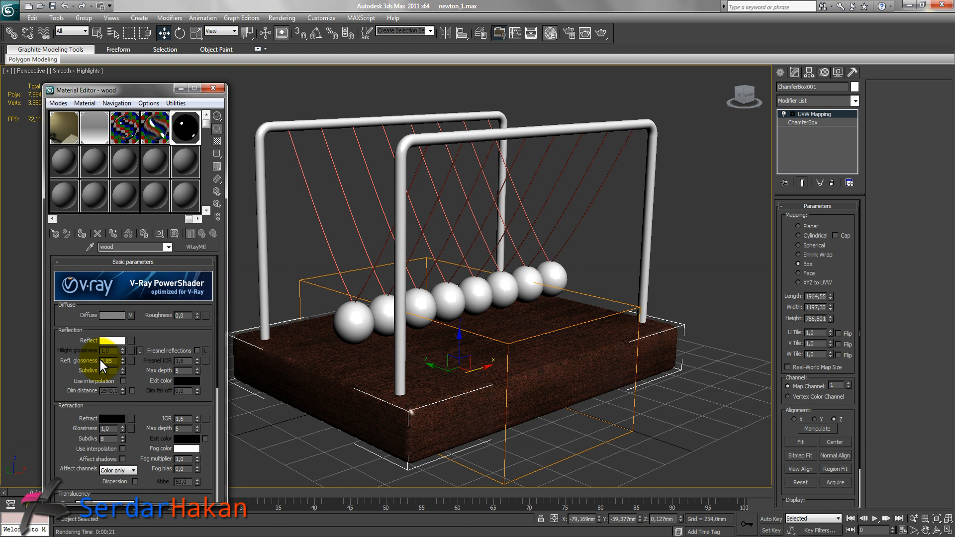
Start a test render of the perspective view and cancel it.
key(shift+q)
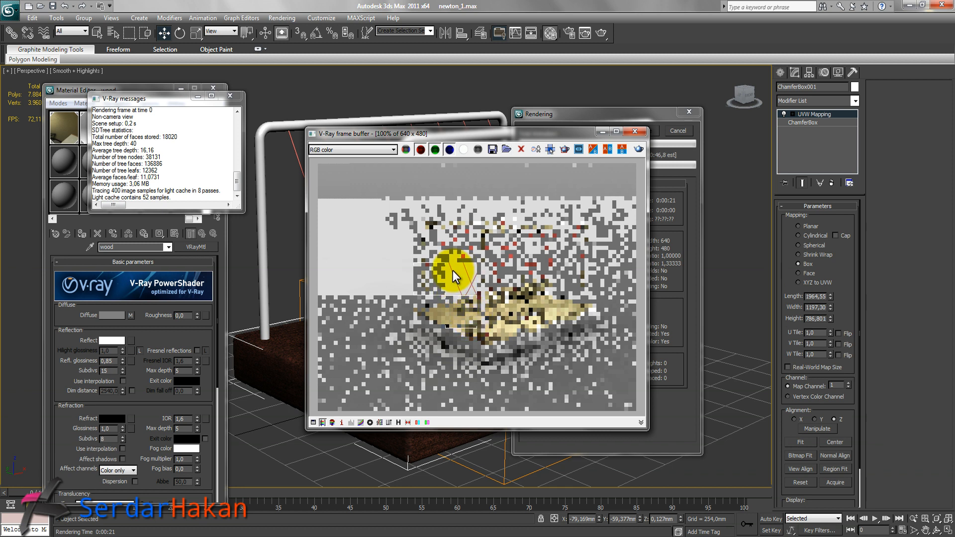
click(678, 130)
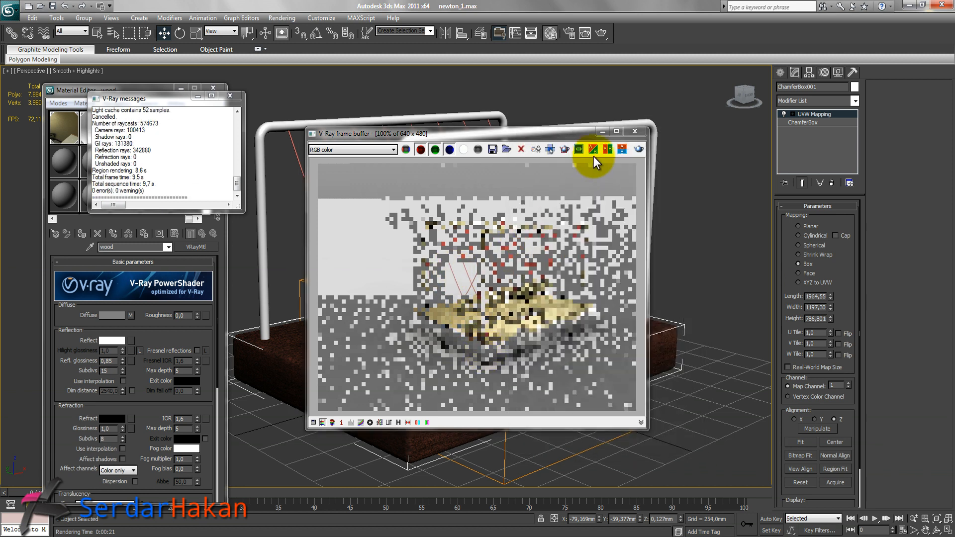
click(635, 131)
Set the wood material's reflection color to dark grey with value 45.
click(112, 342)
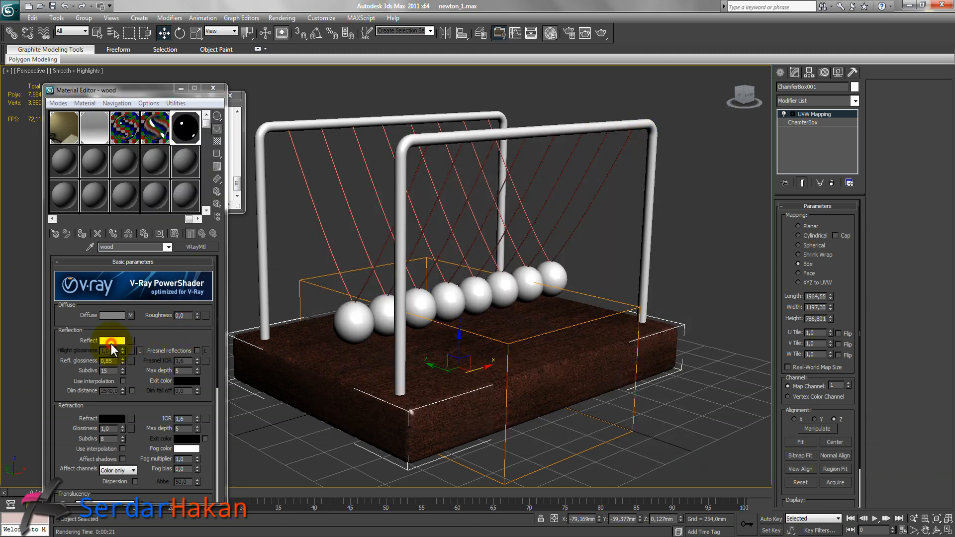
drag(446, 220, 445, 163)
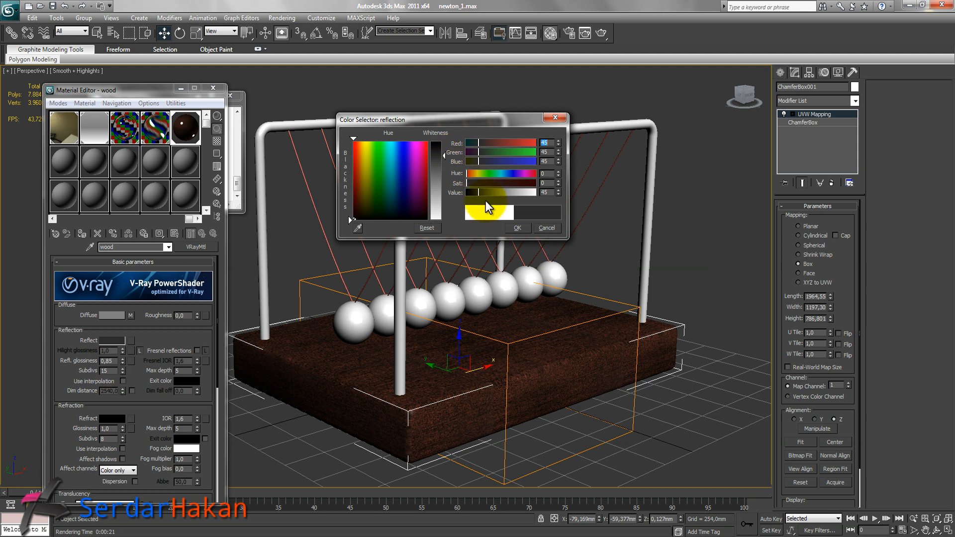
click(516, 228)
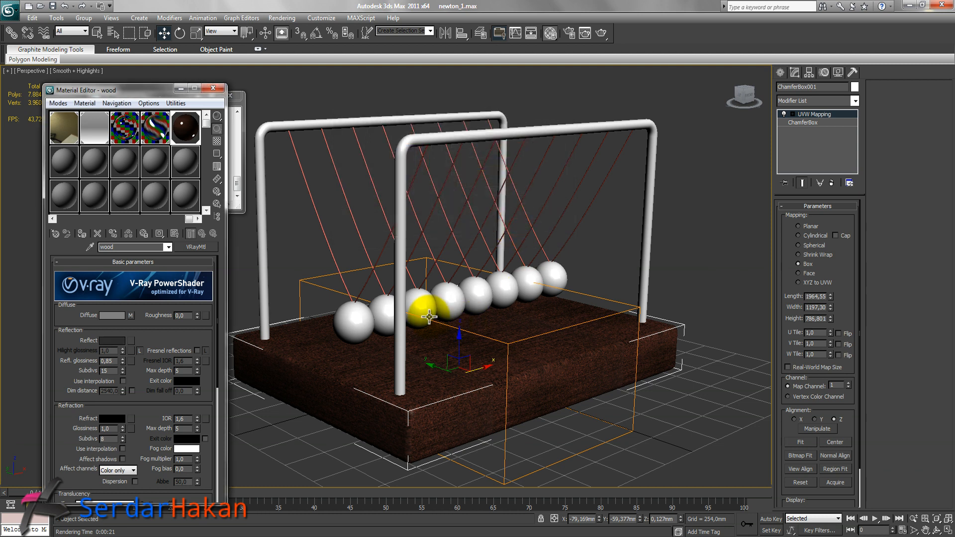
Close the Material Editor and render a test frame of the reframed perspective view.
scroll(429, 316, down, 2)
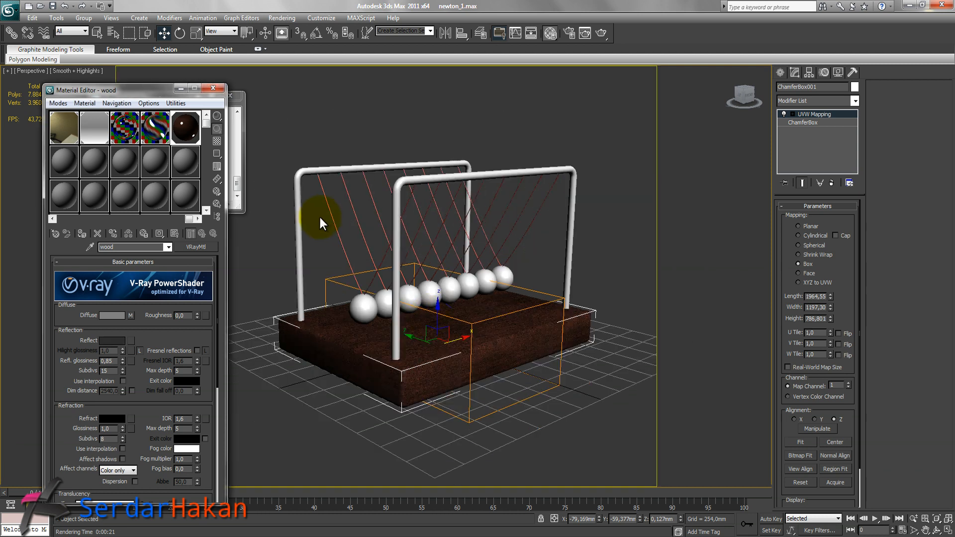
click(181, 88)
click(914, 520)
drag(442, 358, 445, 348)
middle_drag(481, 333, 444, 317)
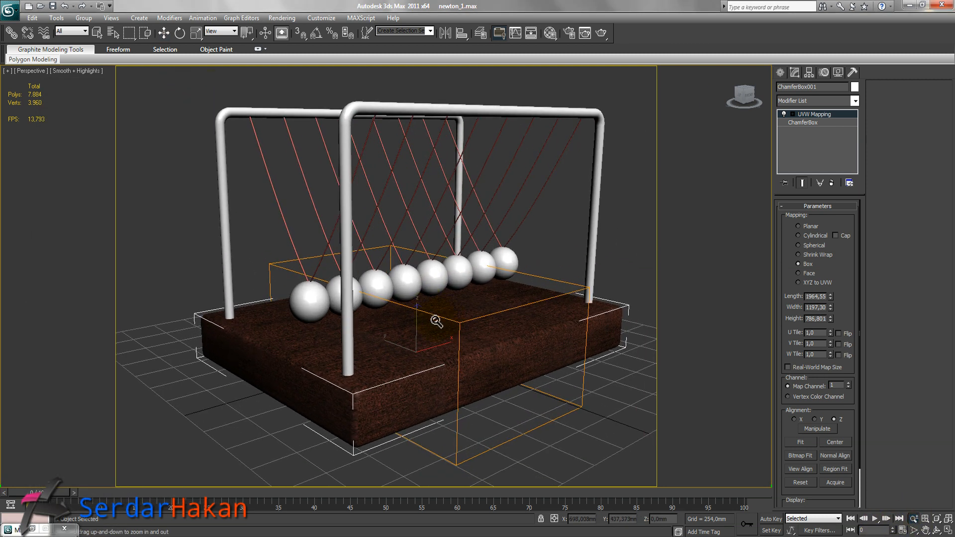
alt+middle_drag(356, 359, 429, 351)
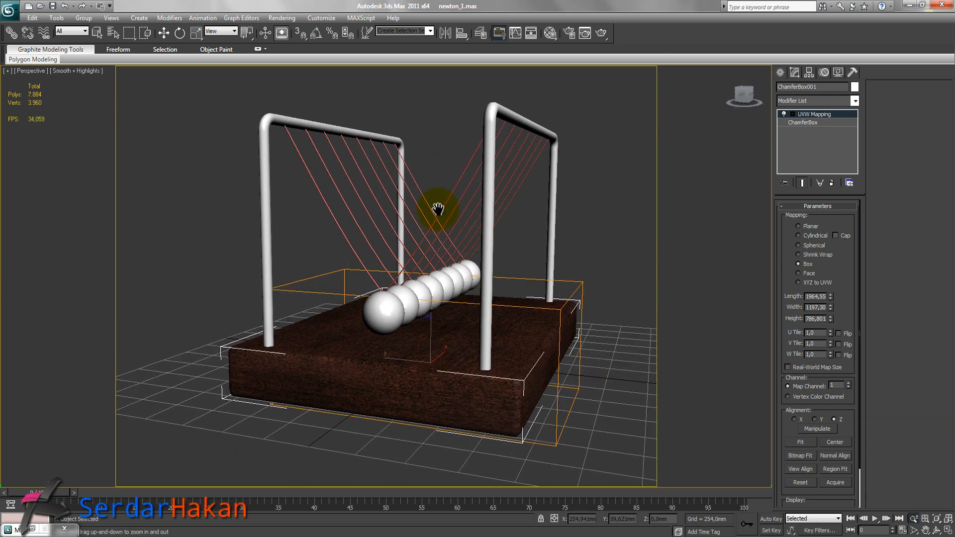
key(shift+q)
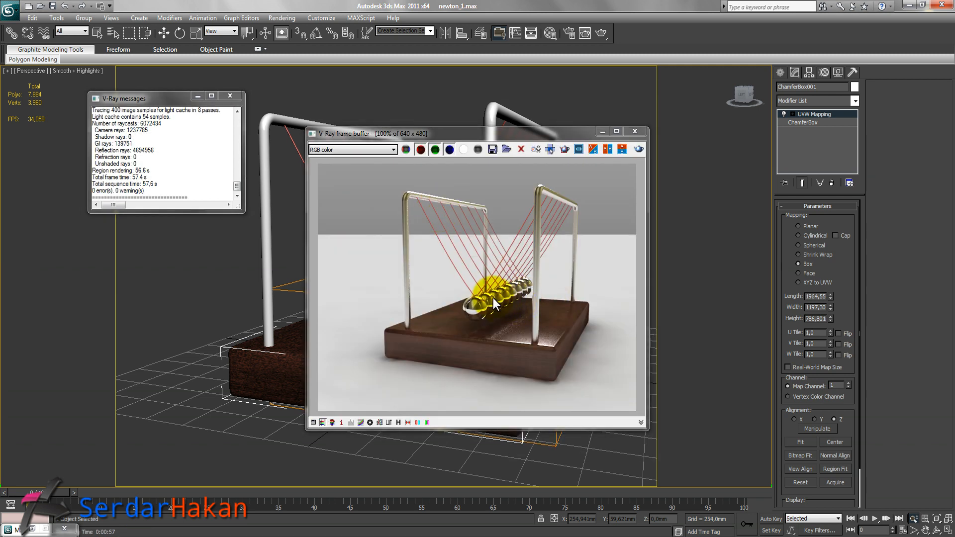
click(639, 133)
click(230, 95)
Select all eight strings and create a new VRayMtl named ip in an empty material slot.
key(w)
click(324, 192)
ctrl+click(335, 188)
ctrl+click(357, 191)
ctrl+click(372, 184)
ctrl+click(380, 183)
ctrl+click(389, 168)
ctrl+click(399, 166)
ctrl+click(414, 178)
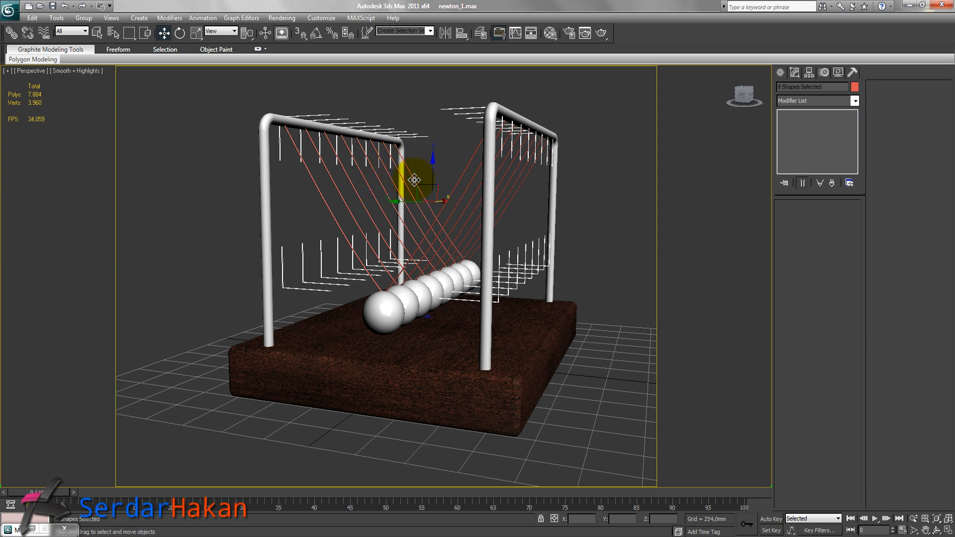
key(m)
drag(201, 216, 62, 220)
click(70, 171)
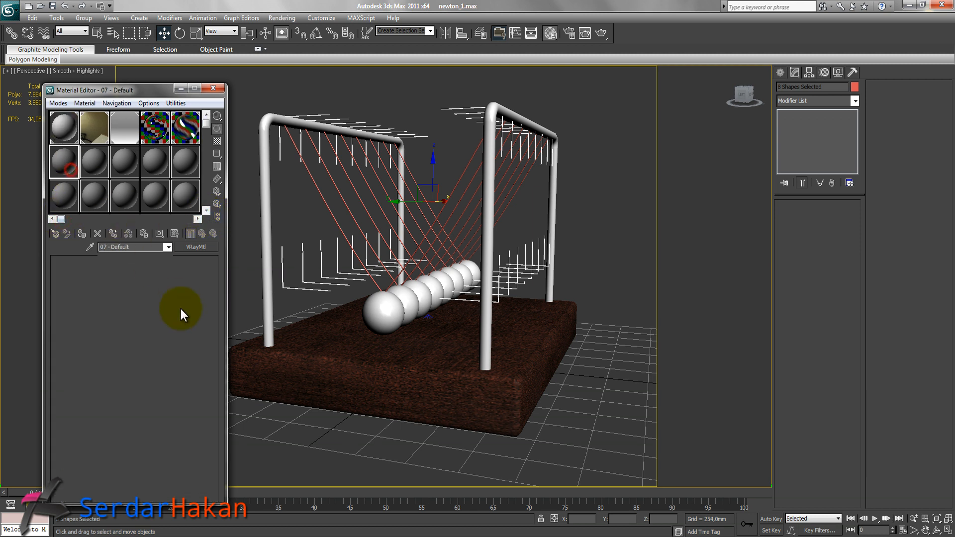
drag(139, 247, 101, 243)
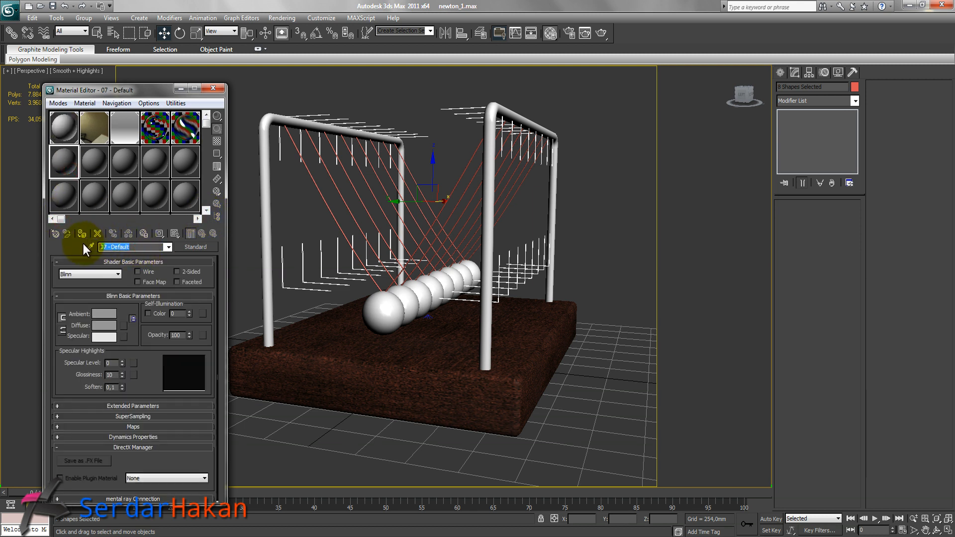
key(BackSpace)
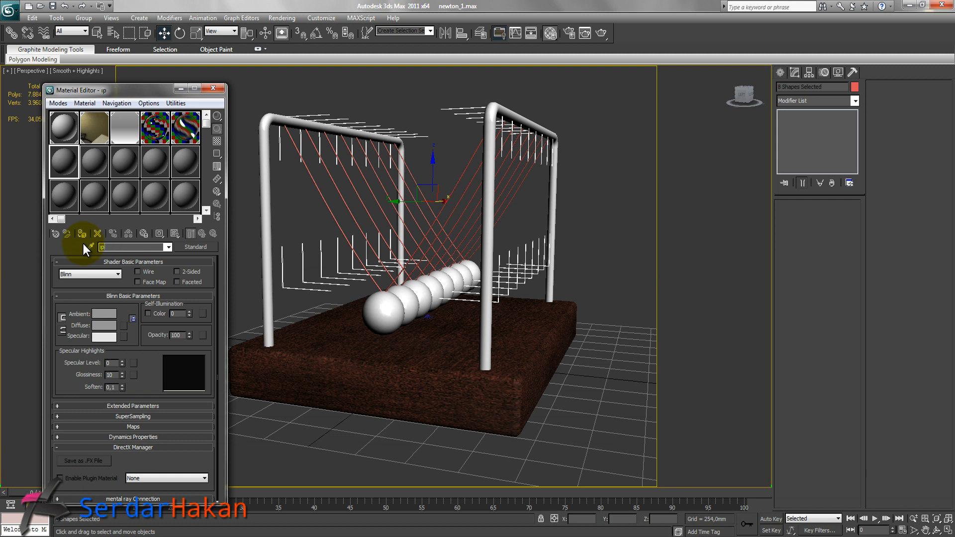
click(195, 247)
double_click(397, 405)
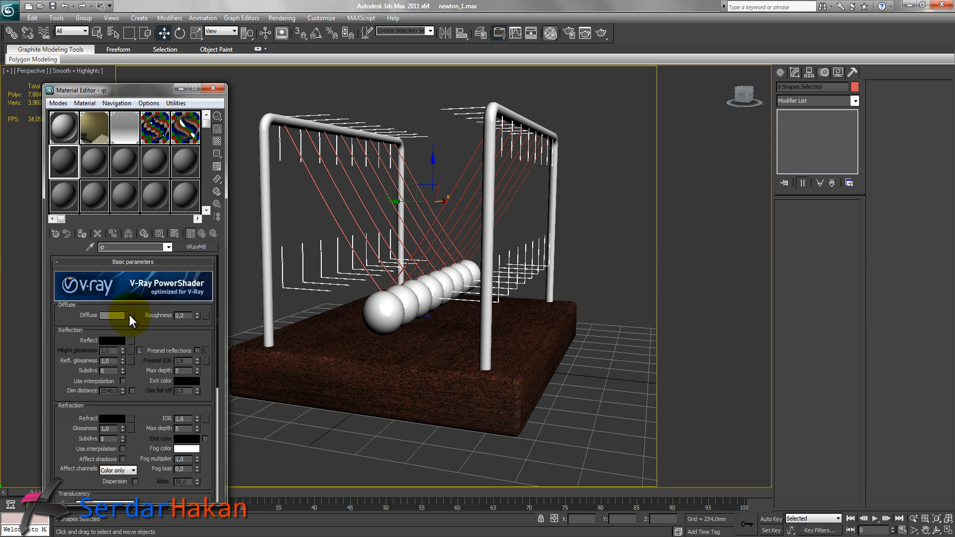
Set the ip material's diffuse color to black and assign it to the selected strings.
click(106, 314)
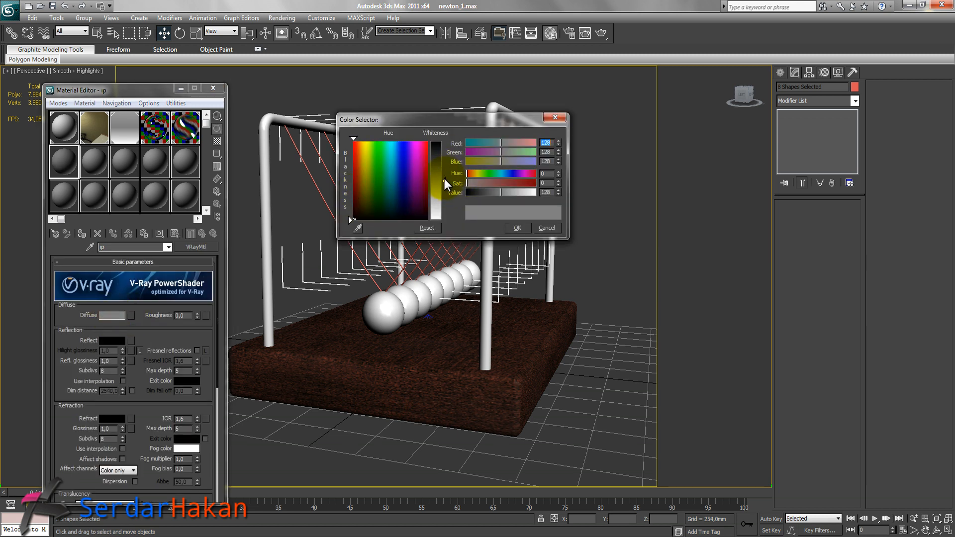
drag(444, 178, 441, 141)
click(515, 227)
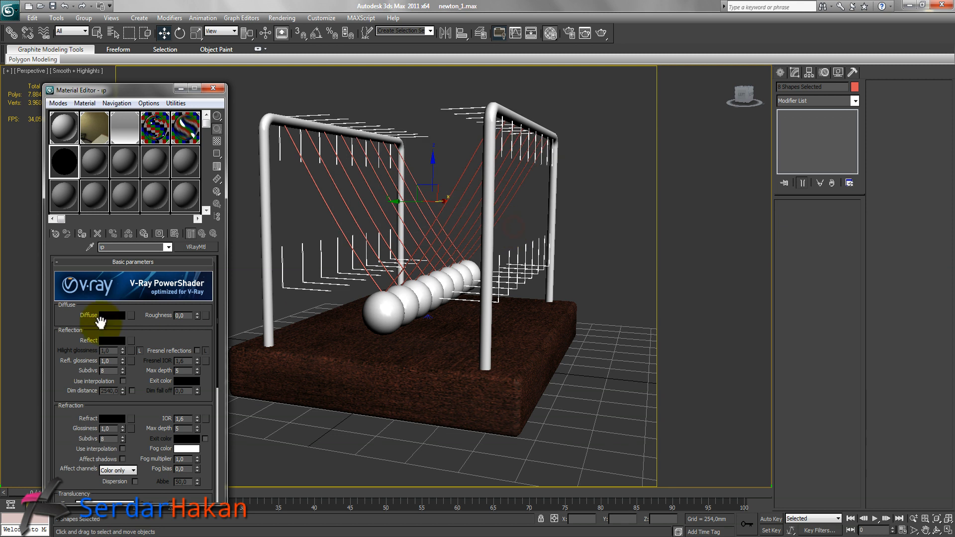
click(82, 234)
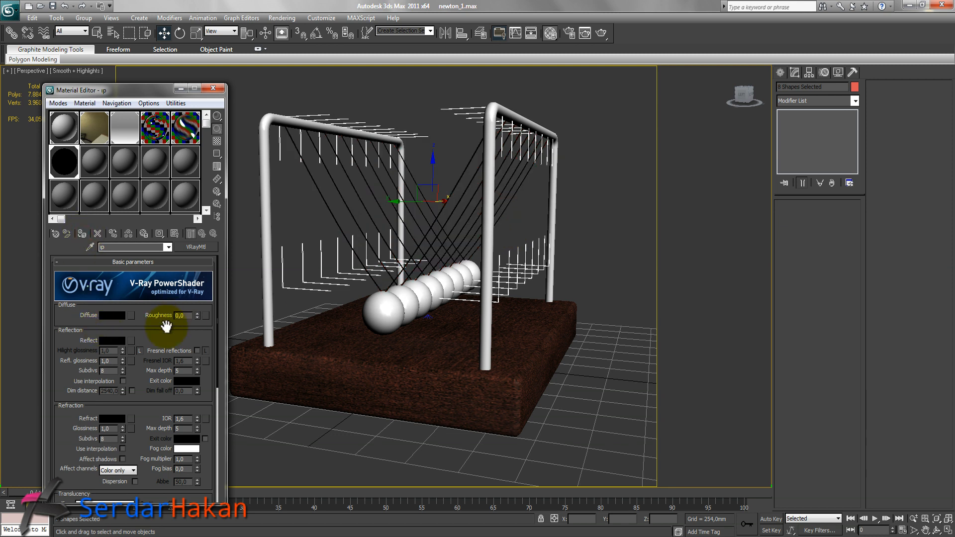
Save the scene, close the Material Editor and clear the selection.
key(ctrl+s)
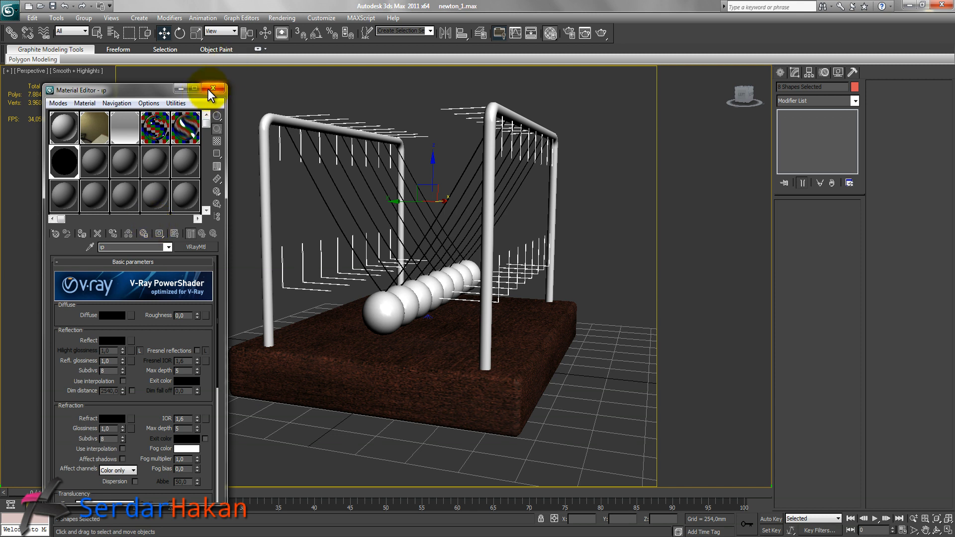
click(182, 88)
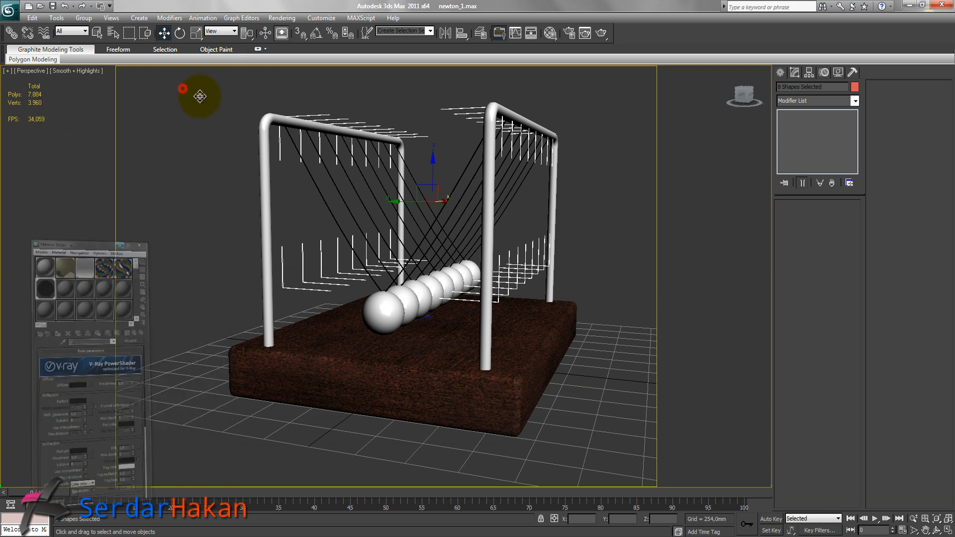
click(588, 243)
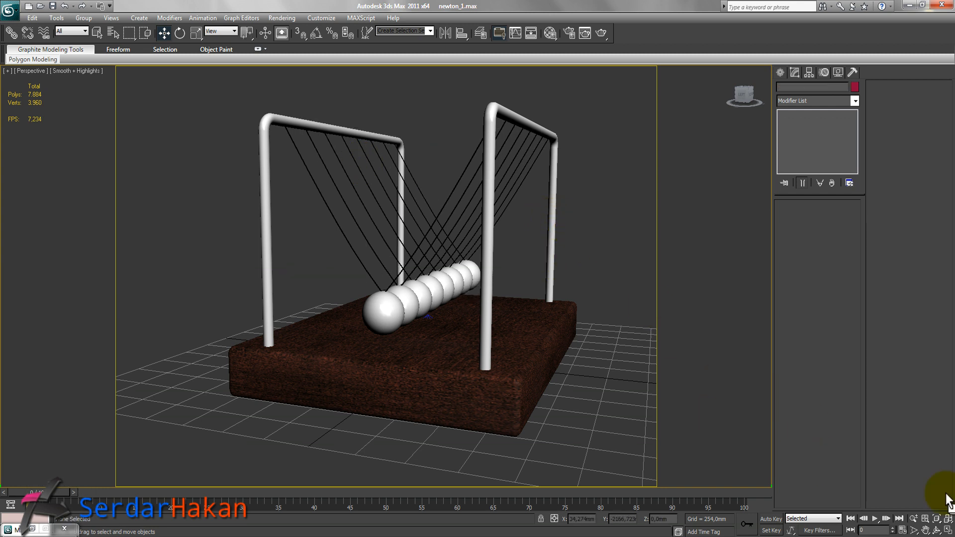
Switch to a maximized front wireframe view and inspect the balls' rotation pivots.
key(alt+w)
right_click(653, 203)
click(948, 530)
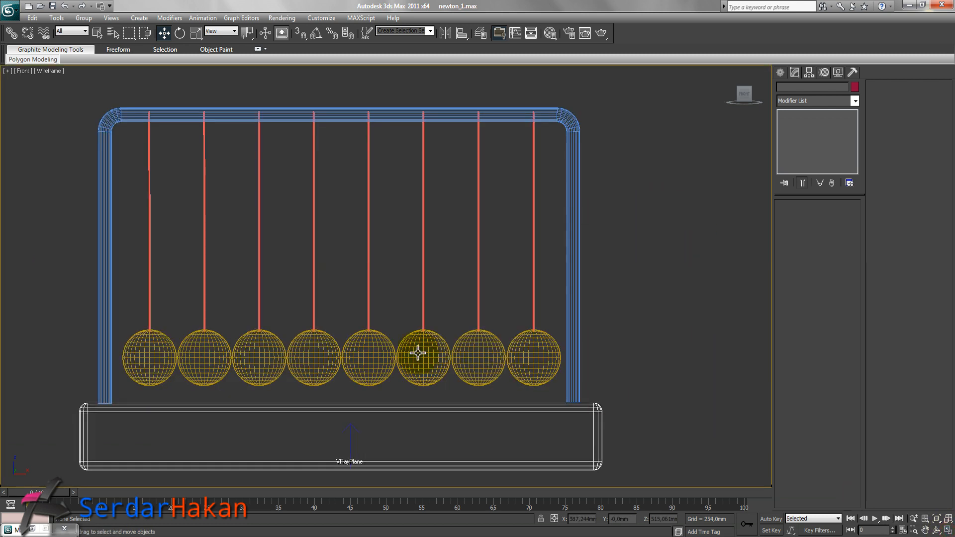
scroll(447, 328, down, 2)
click(206, 321)
middle_drag(276, 222, 356, 247)
click(180, 34)
mouse_move(270, 89)
mouse_down()
mouse_move(292, 117)
mouse_move(264, 91)
mouse_up()
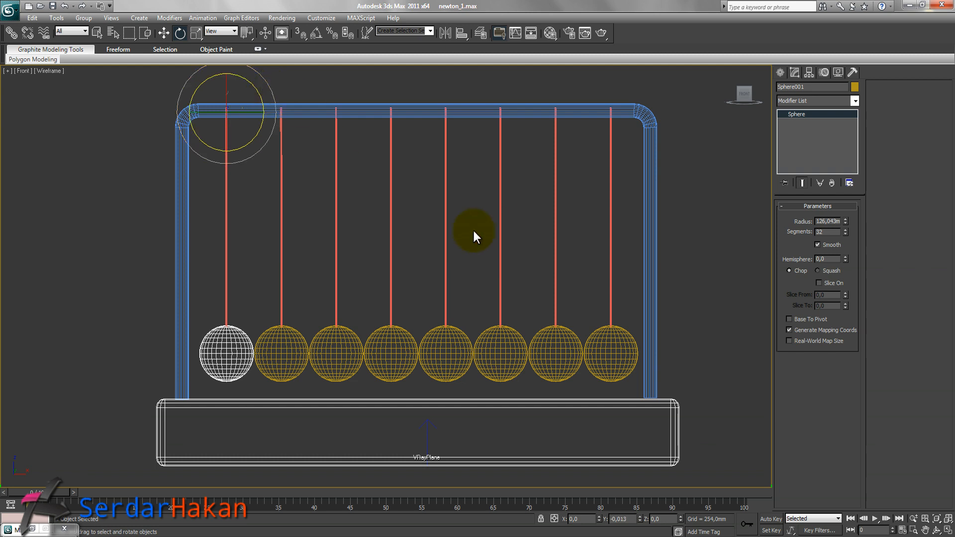
click(637, 375)
mouse_move(632, 154)
mouse_down()
mouse_move(675, 144)
mouse_move(636, 161)
mouse_up()
key(w)
click(741, 265)
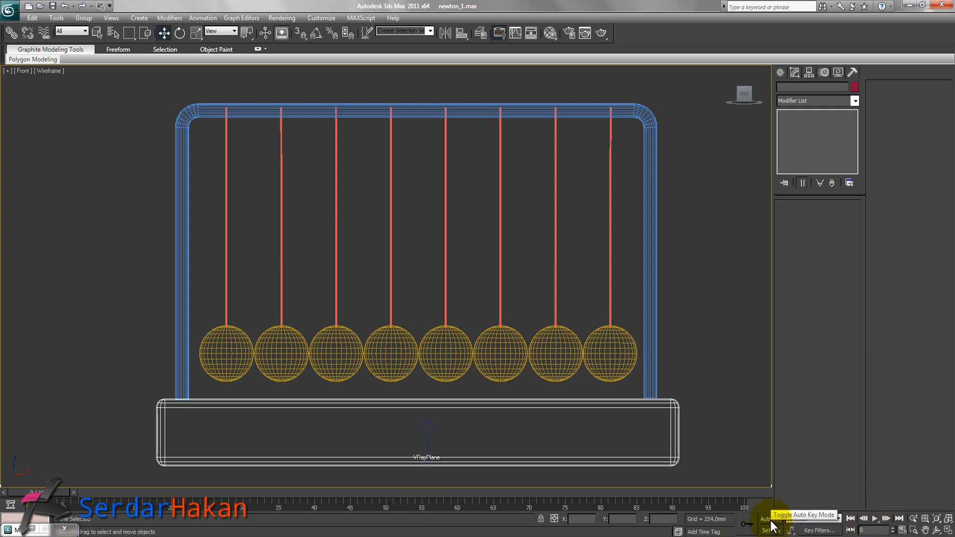
Turn on Auto Key and, at frame 25, rotate the first ball outward to the left.
click(225, 289)
click(224, 347)
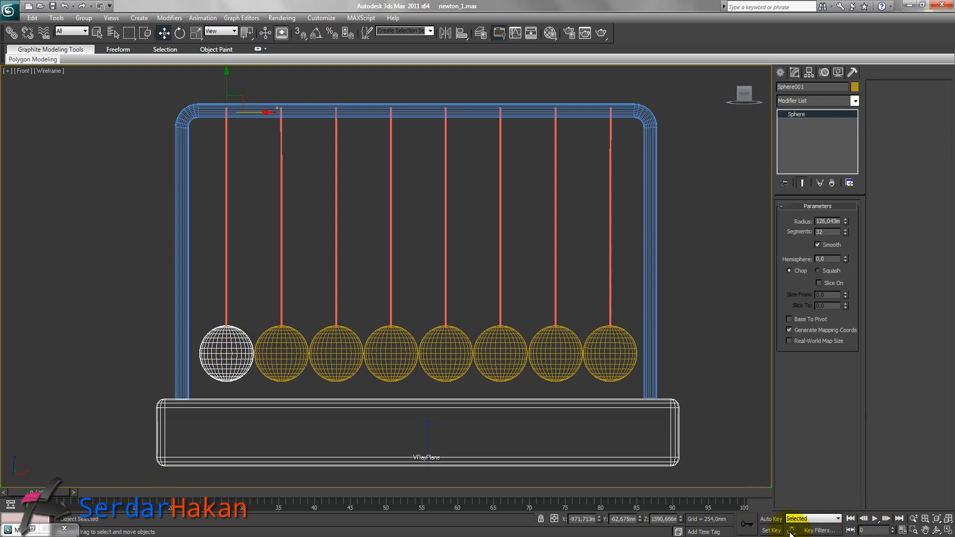
click(773, 520)
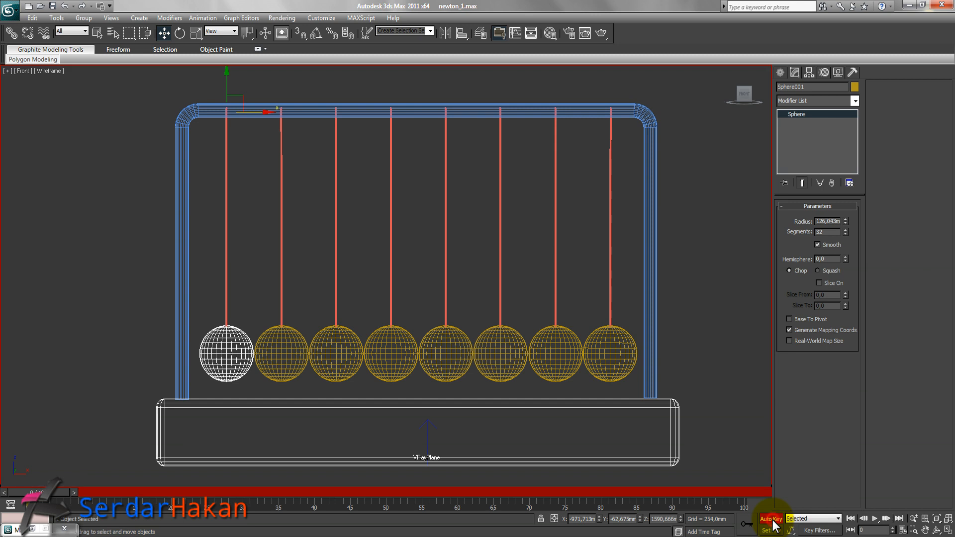
mouse_move(44, 491)
mouse_down()
mouse_move(215, 501)
mouse_move(224, 482)
mouse_up()
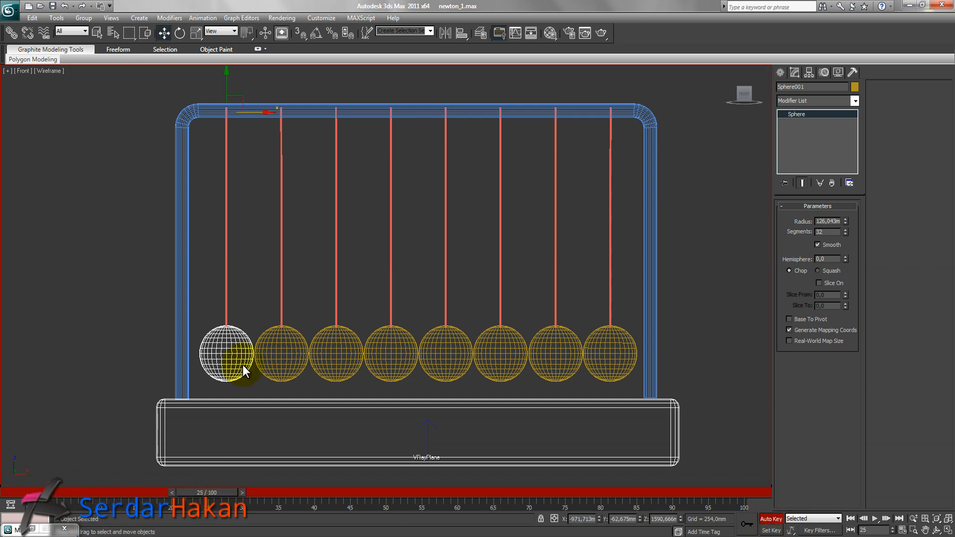
click(179, 34)
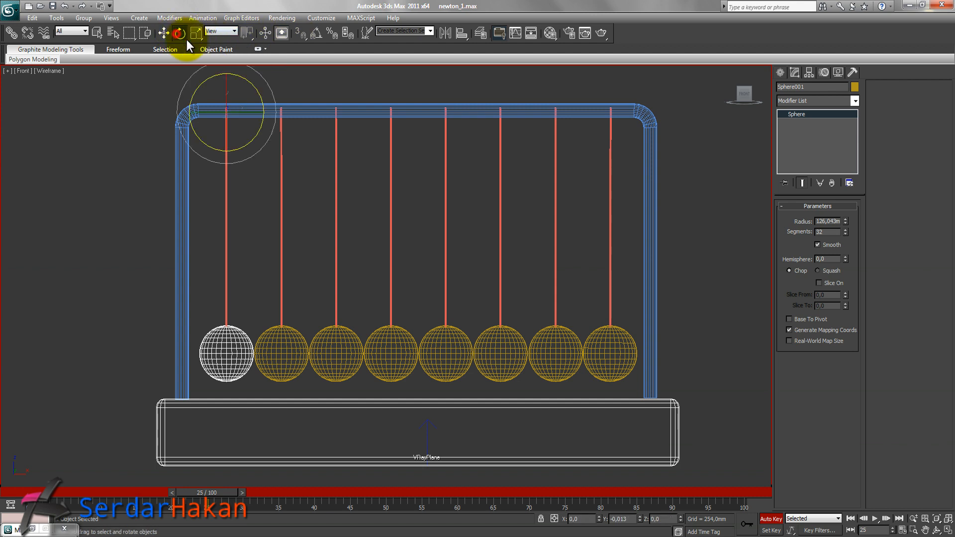
drag(266, 77, 286, 121)
At frame 50, rotate the first ball back to its resting position.
drag(216, 495, 390, 500)
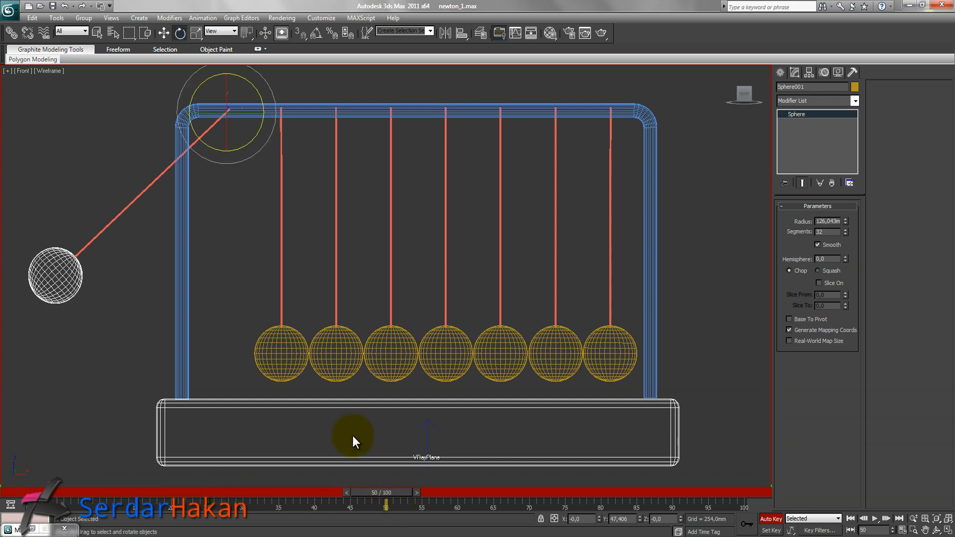
drag(222, 160, 272, 179)
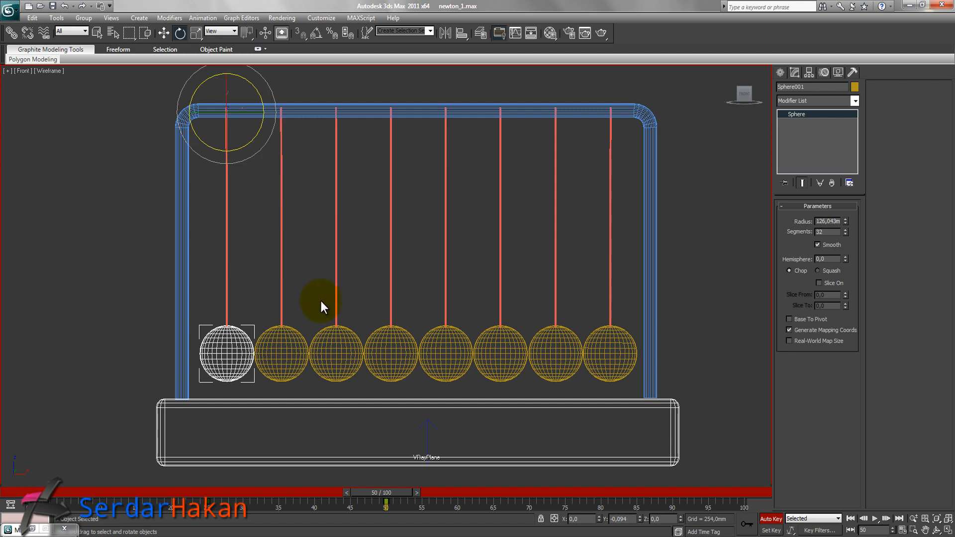
At frame 75, rotate the last ball outward to the right.
click(614, 349)
drag(387, 494, 565, 506)
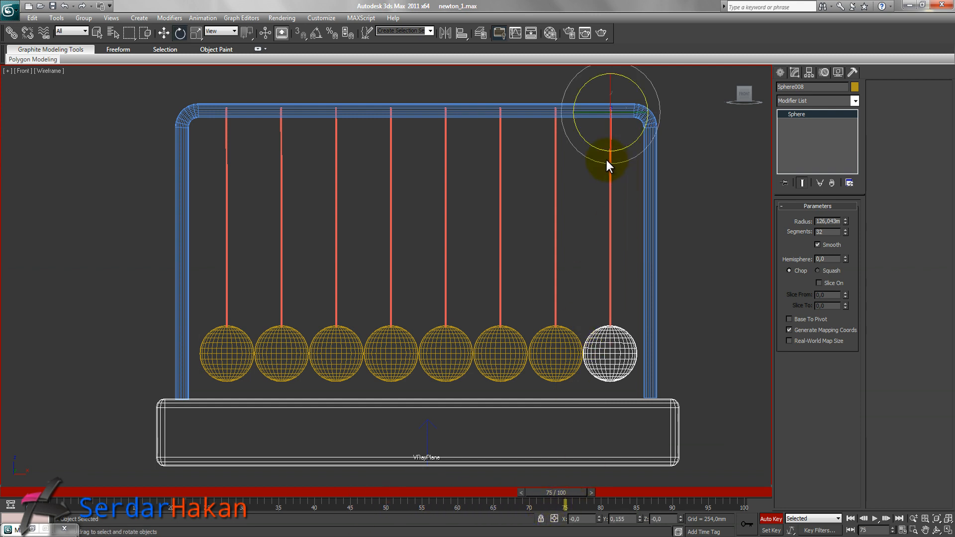
drag(606, 160, 665, 205)
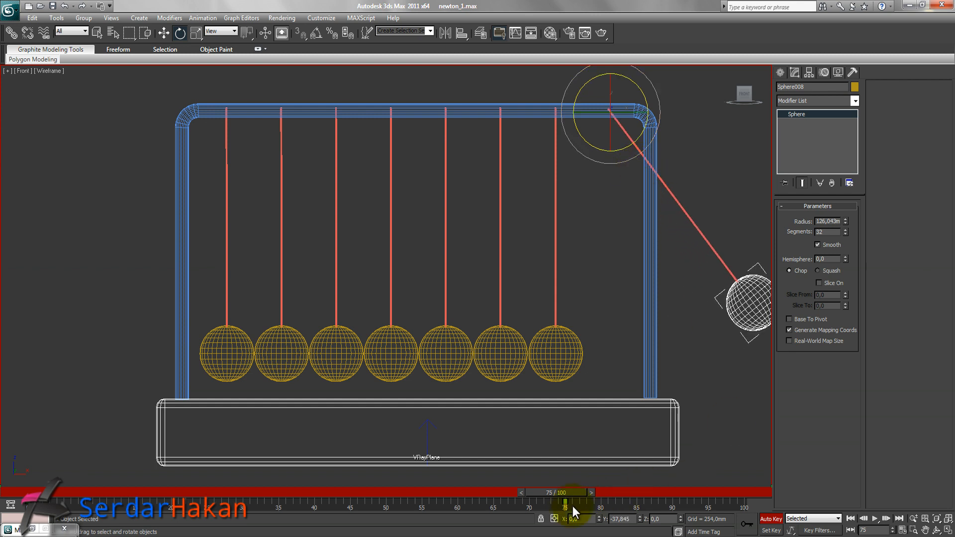
At frame 100, rotate the last ball back to its resting position and turn off Auto Key.
drag(566, 495, 746, 497)
drag(624, 159, 587, 171)
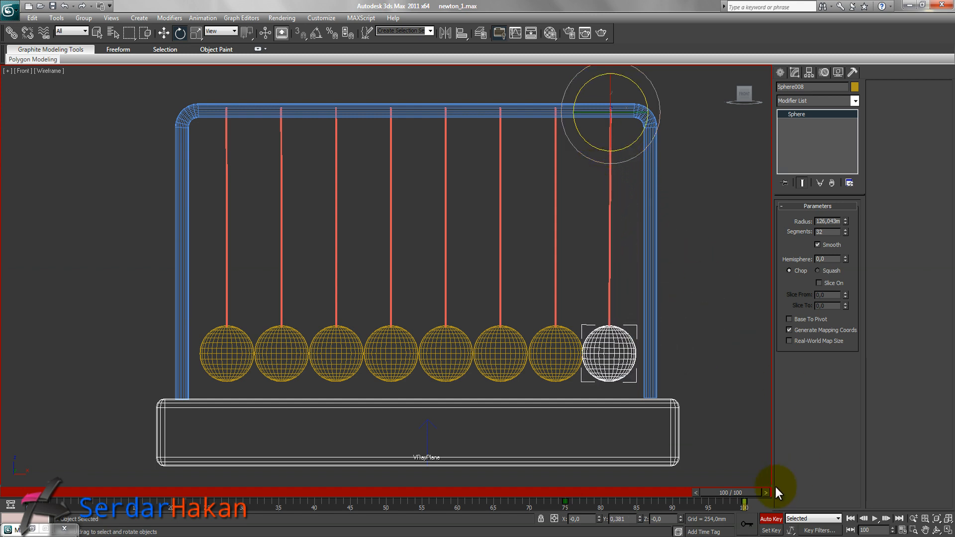
click(771, 520)
click(691, 333)
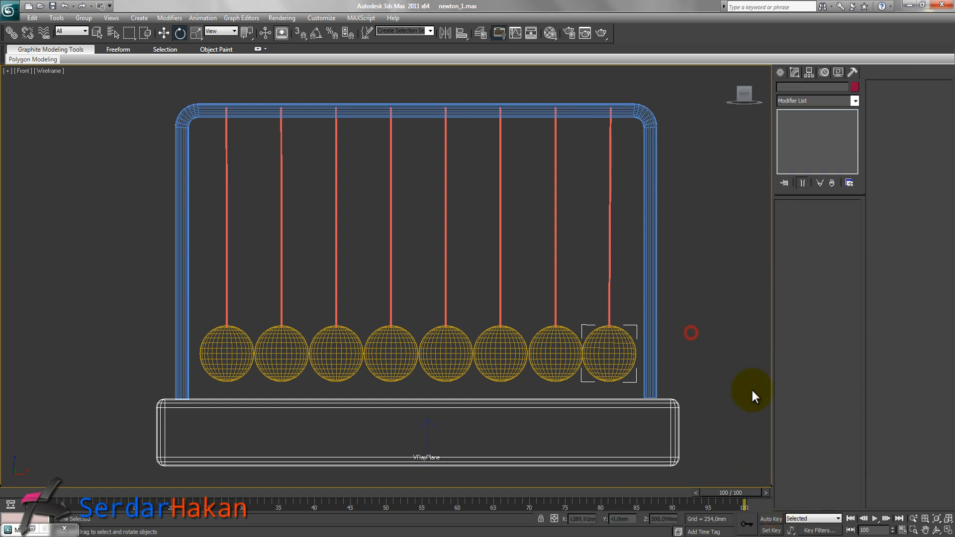
Play the animation from the start to preview the swing.
click(850, 519)
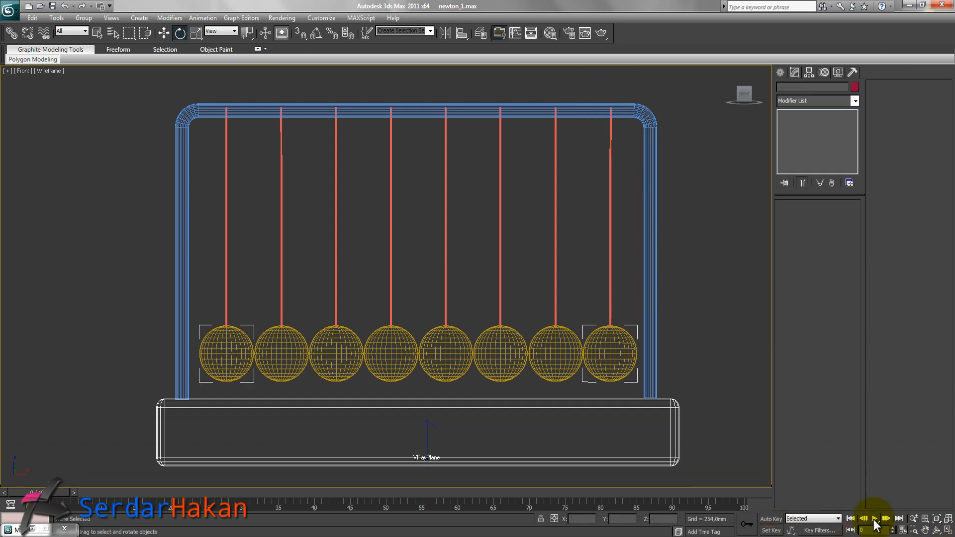
click(874, 520)
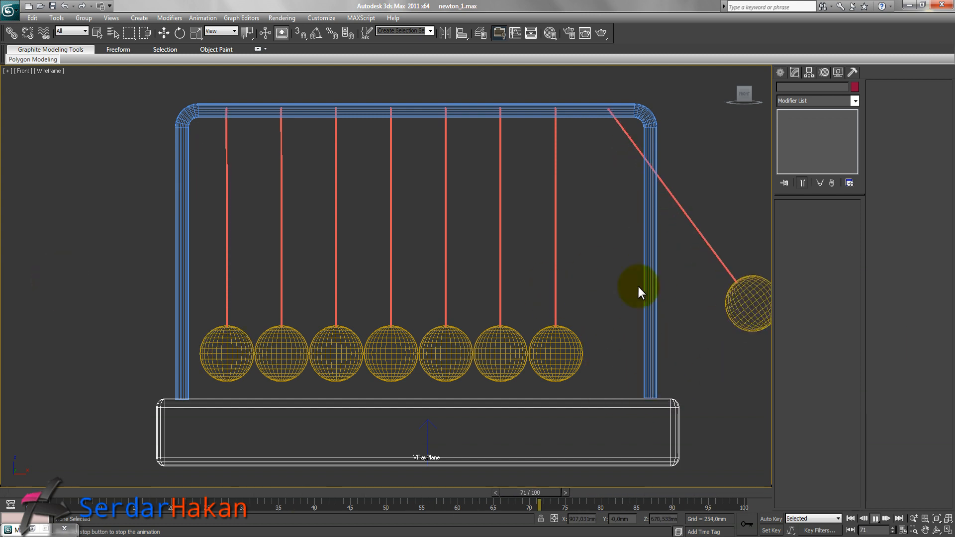
click(851, 519)
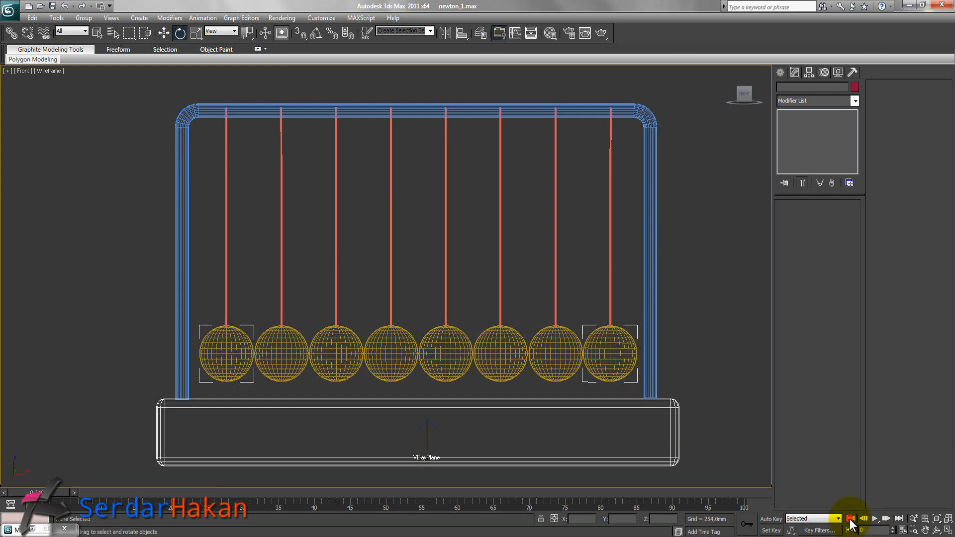
Select the last ball and move its starting key from frame 0 to frame 50.
click(638, 347)
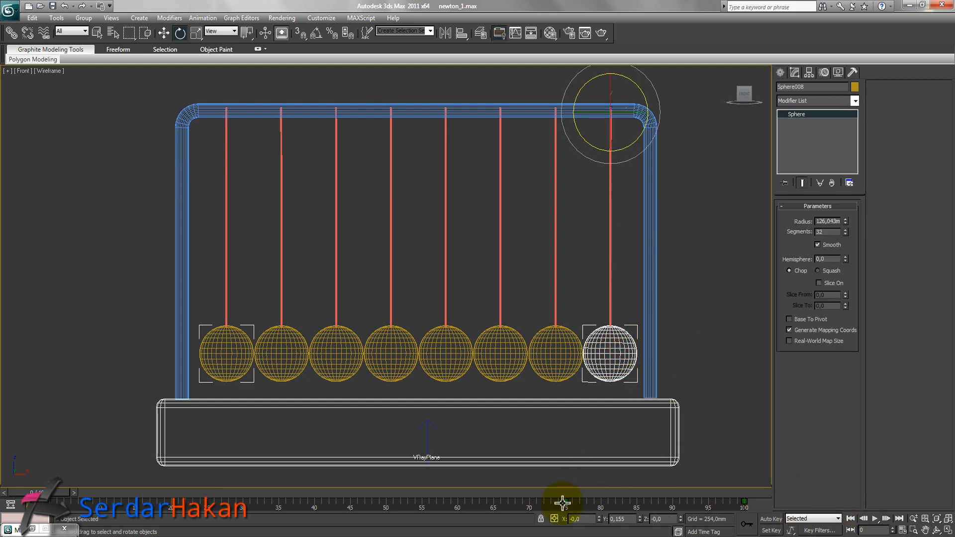
click(29, 504)
drag(29, 505, 73, 507)
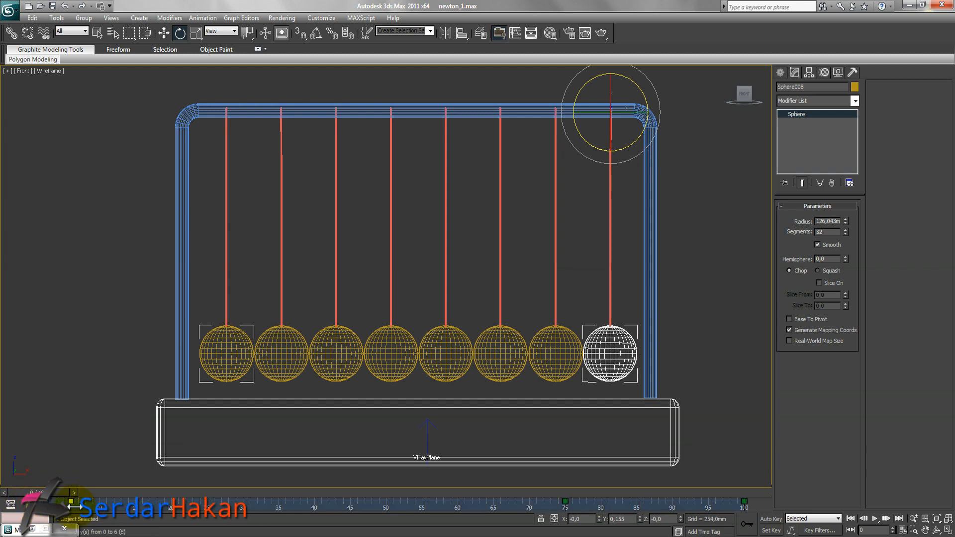
drag(198, 518, 387, 521)
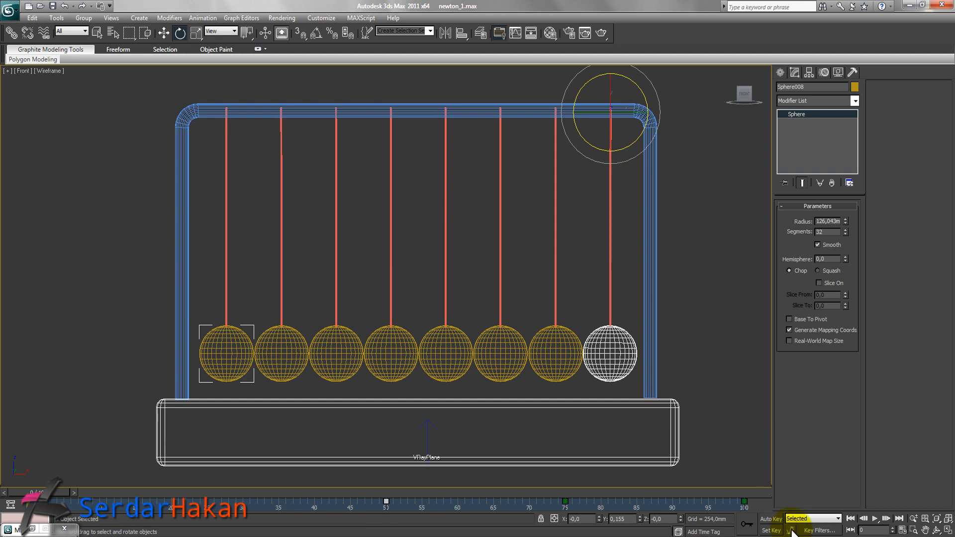
Play the animation again from the start to check the timing.
click(849, 519)
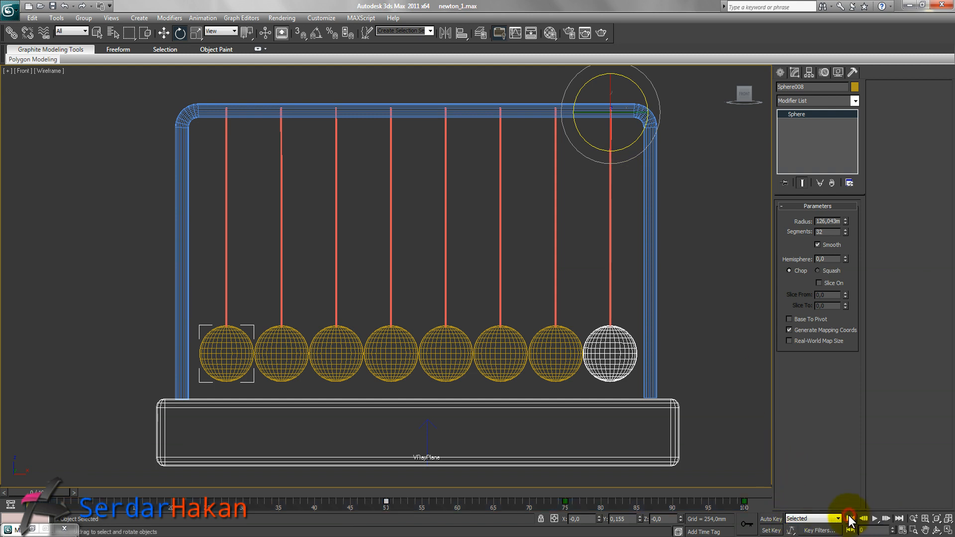
click(875, 519)
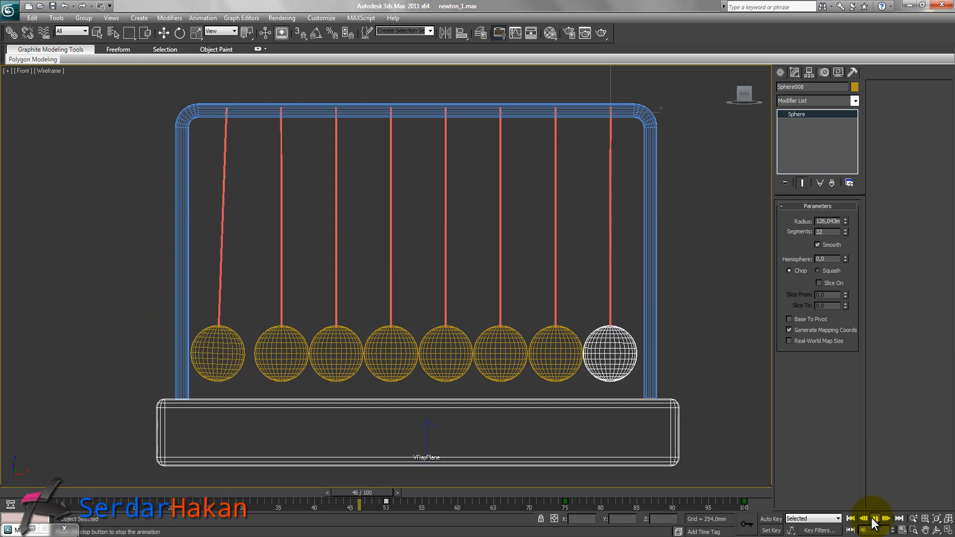
click(875, 519)
key(e)
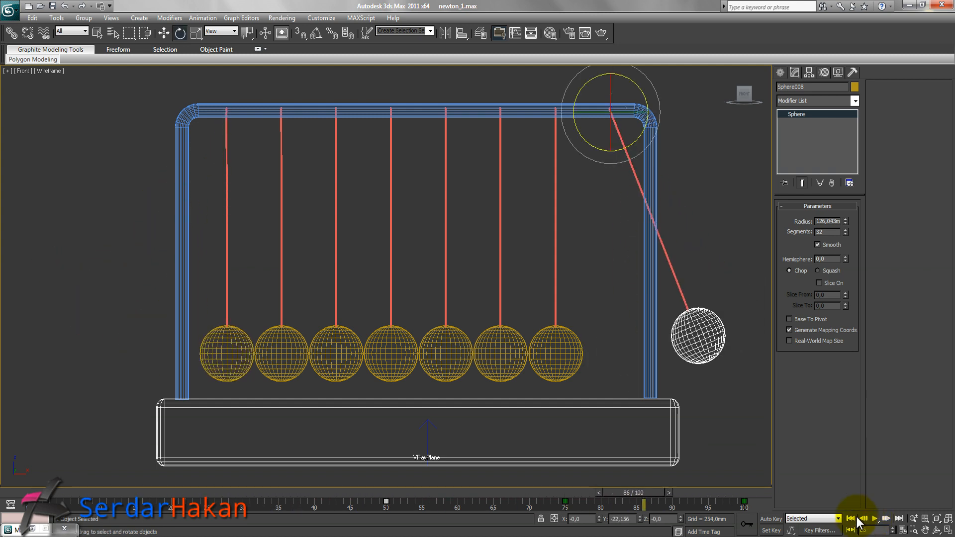
click(851, 519)
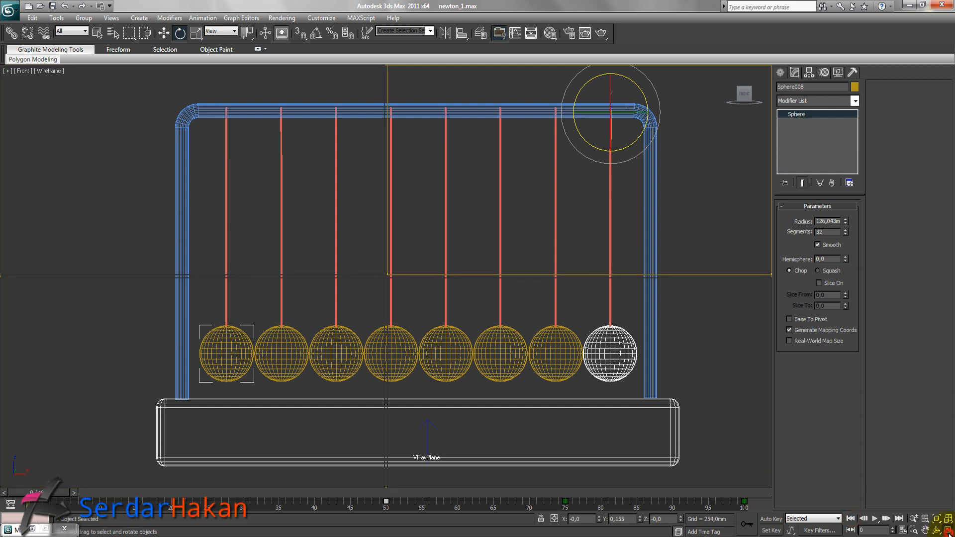
Maximize the perspective view and play the animation in it.
click(948, 531)
right_click(650, 380)
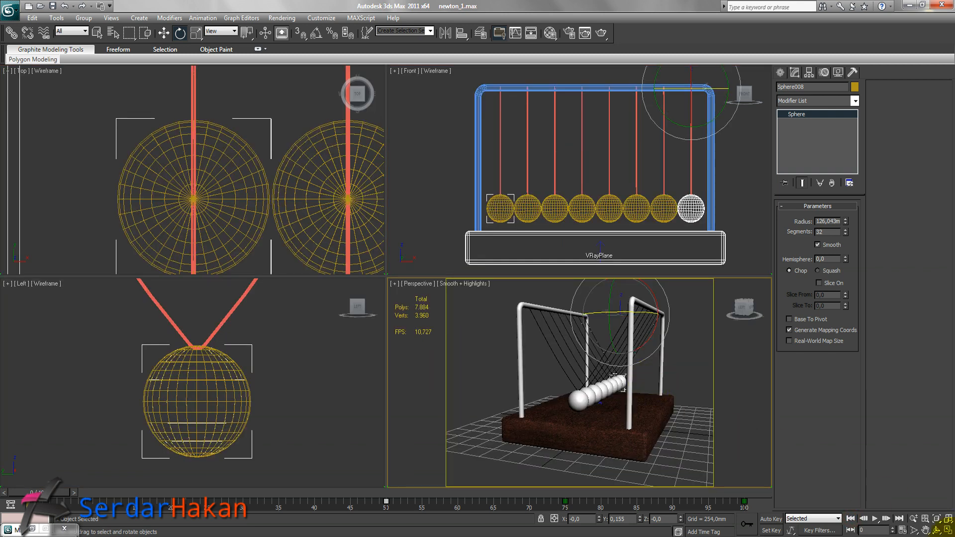
click(948, 530)
alt+middle_drag(593, 378, 536, 391)
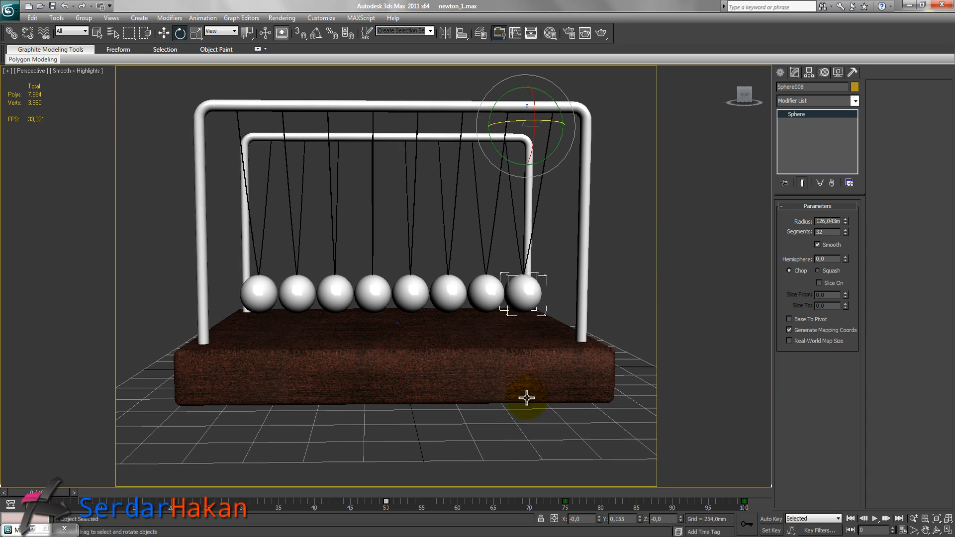
click(875, 520)
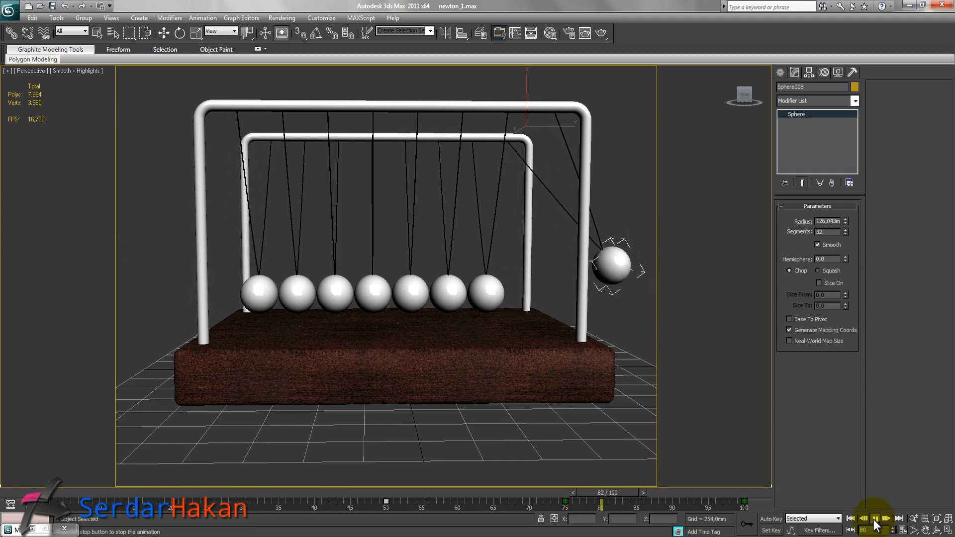
key(e)
click(875, 518)
click(850, 518)
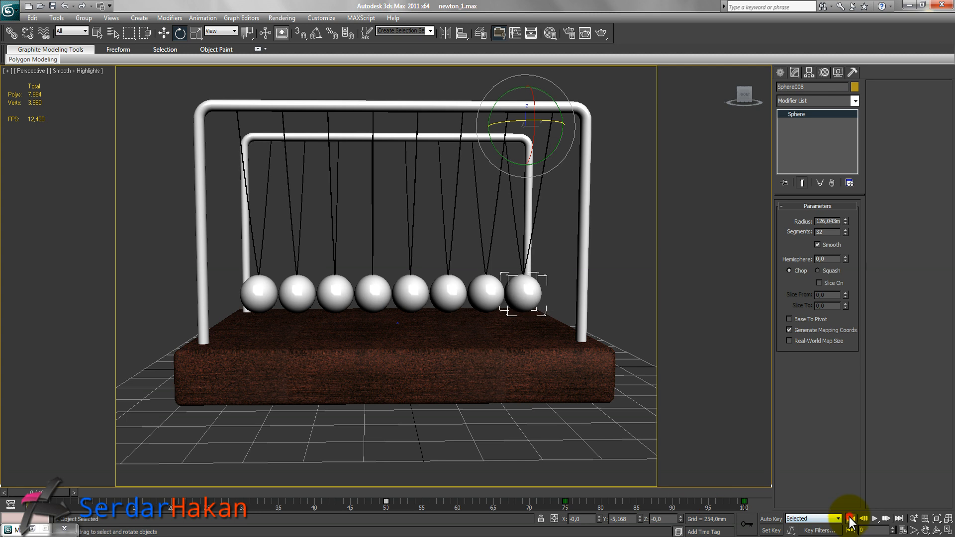
Render the perspective view and zoom into the rendered balls.
click(620, 271)
key(w)
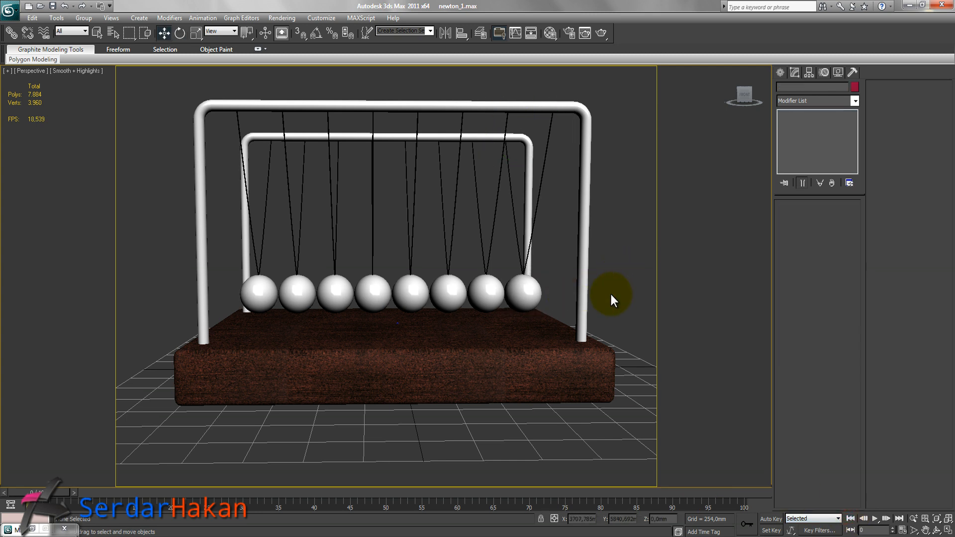
alt+middle_drag(321, 234, 379, 249)
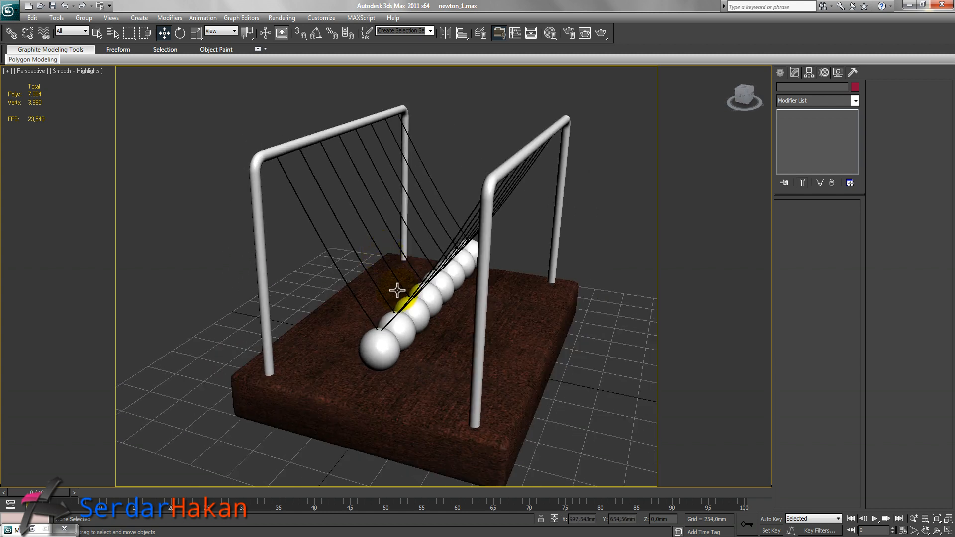
click(593, 384)
middle_drag(556, 380, 545, 343)
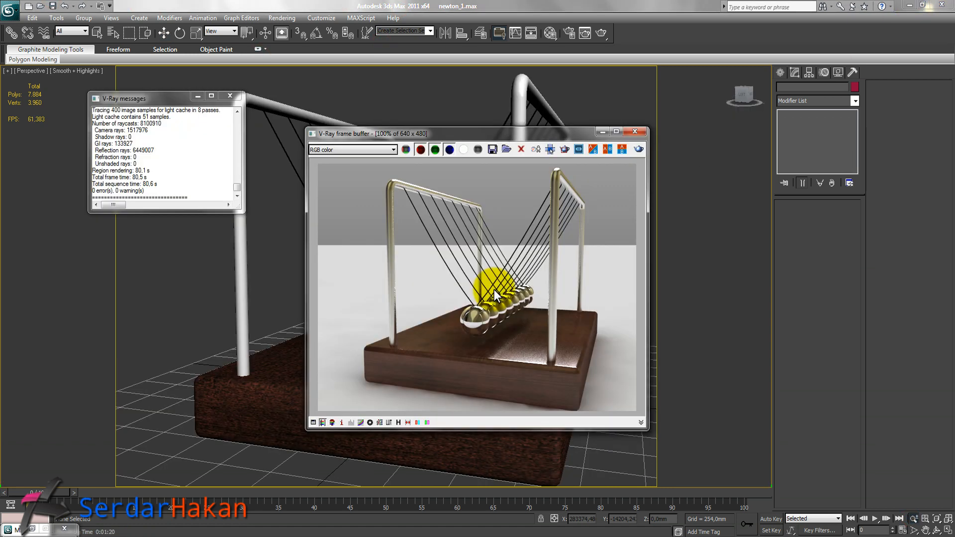
click(230, 95)
scroll(478, 328, up, 2)
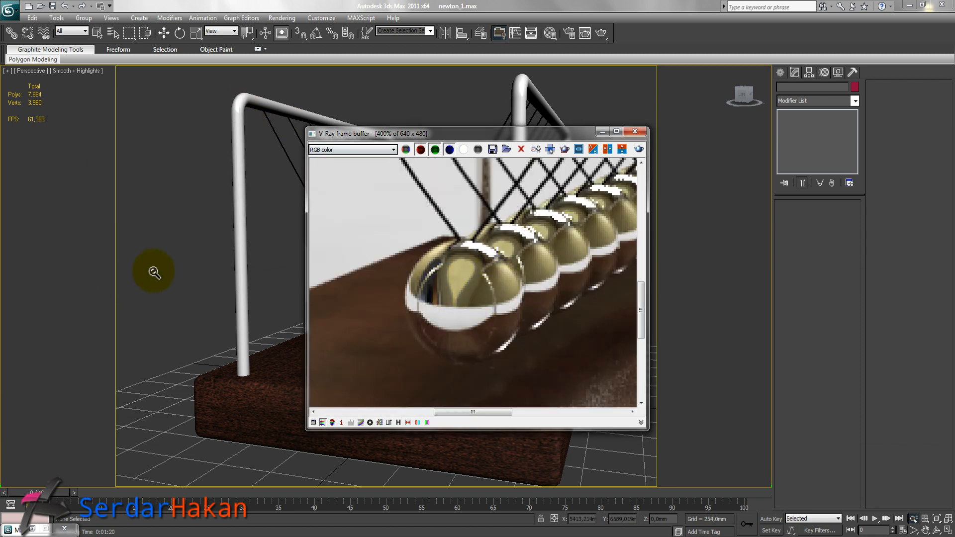
In the Material Editor, set the HDRI map's mapping type to Angular.
key(m)
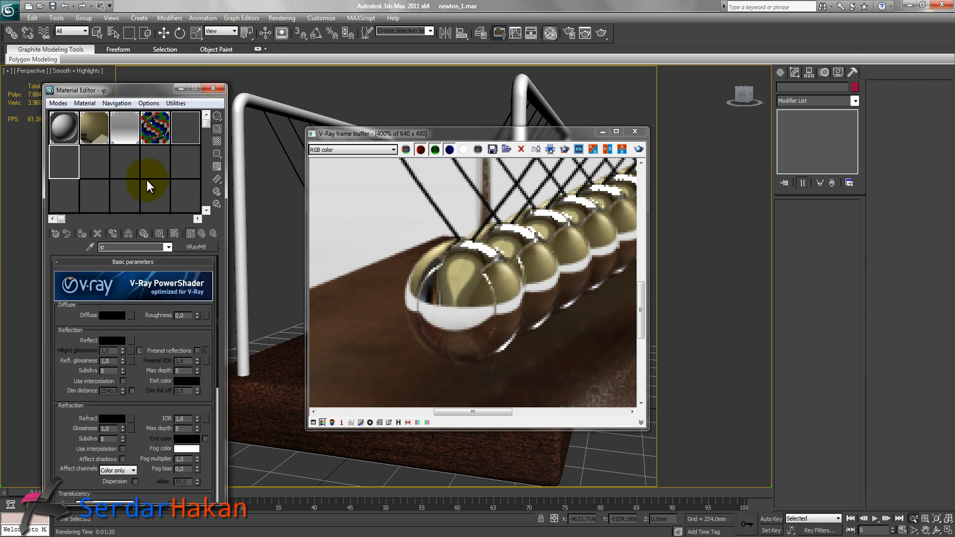
click(95, 131)
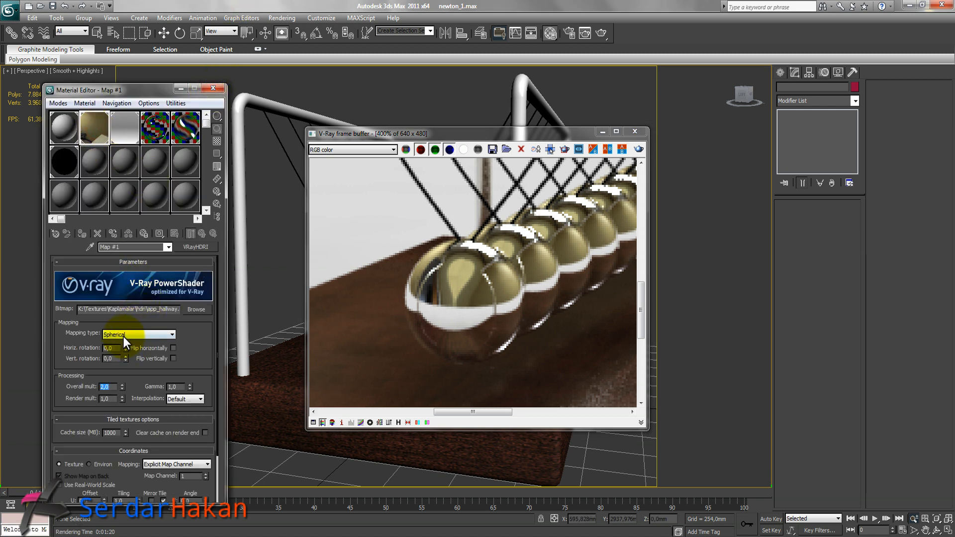
click(124, 335)
click(122, 344)
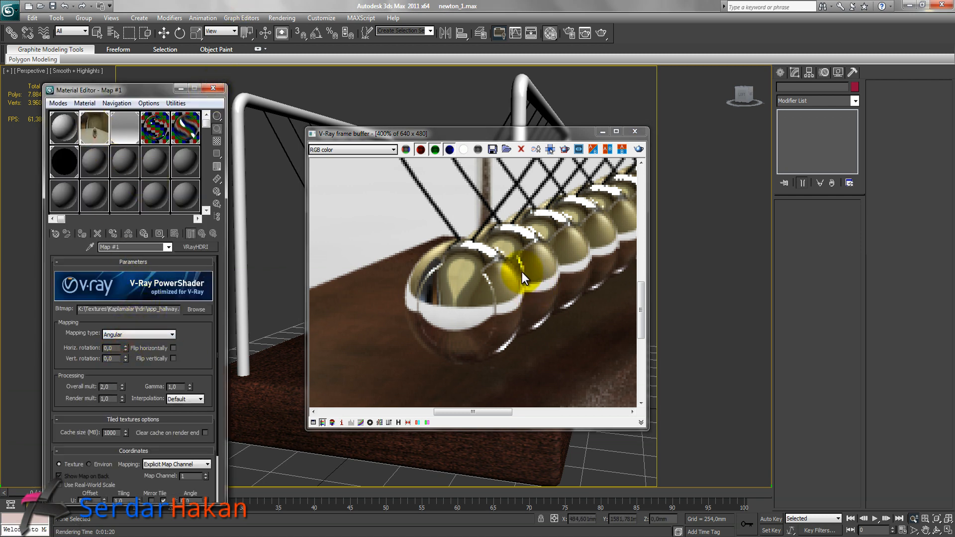